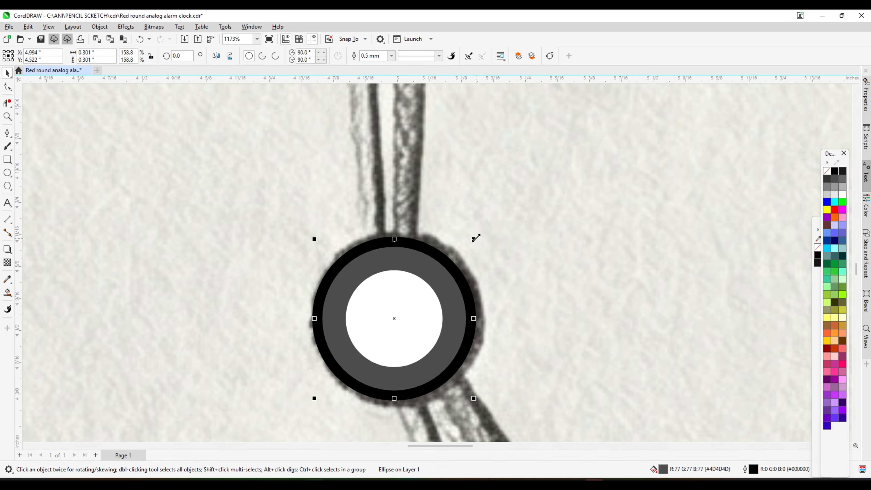
- Enlarge the dark grey hub circle from its centre to about 0.32 in across and set its outline width to 0.25 mm
scroll(478, 237, "down", 5)
key("ctrl+z")
scroll(466, 244, "up", 5)
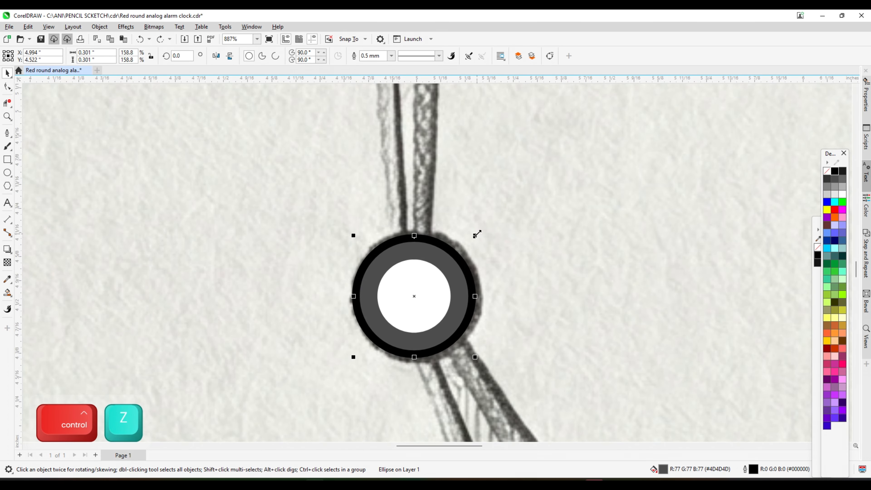
left_click_drag(476, 233, 479, 230)
left_click(391, 55)
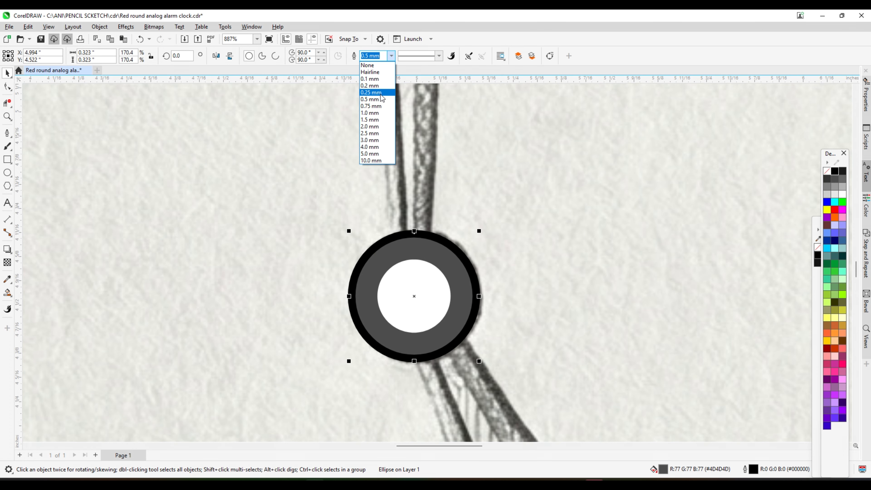
left_click(371, 92)
- Add the text "12" over the sketched 12 at the top of the clock face and make it bold
scroll(471, 214, "down", 4)
scroll(358, 394, "down", 1)
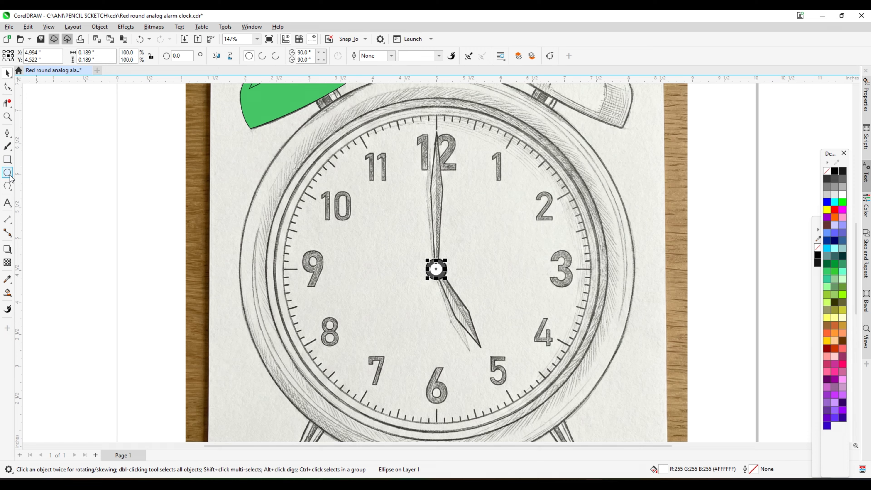
left_click(8, 202)
scroll(431, 155, "up", 1)
left_click(431, 164)
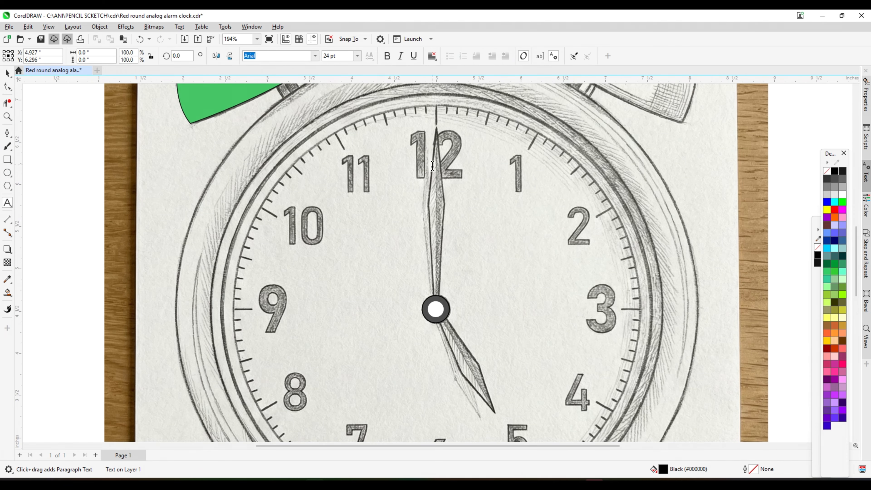
type("12")
key("ctrl+space")
key("ctrl+b")
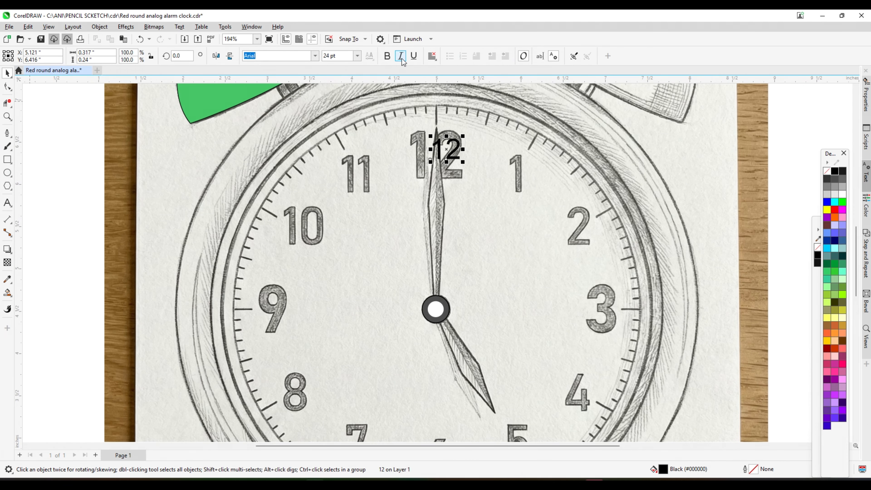
- Change the rotated 12 copies at the six and nine o'clock positions to 6 and 9
scroll(470, 106, "up", 1)
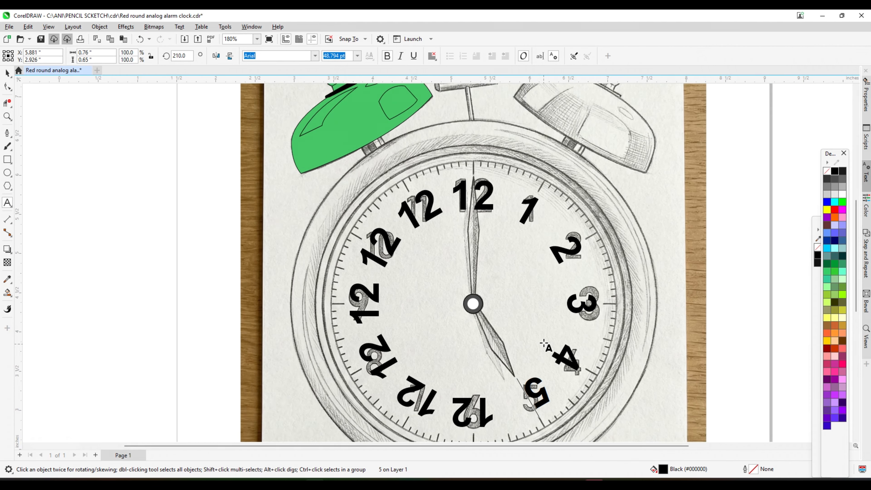
scroll(543, 380, "up", 1)
key("Right")
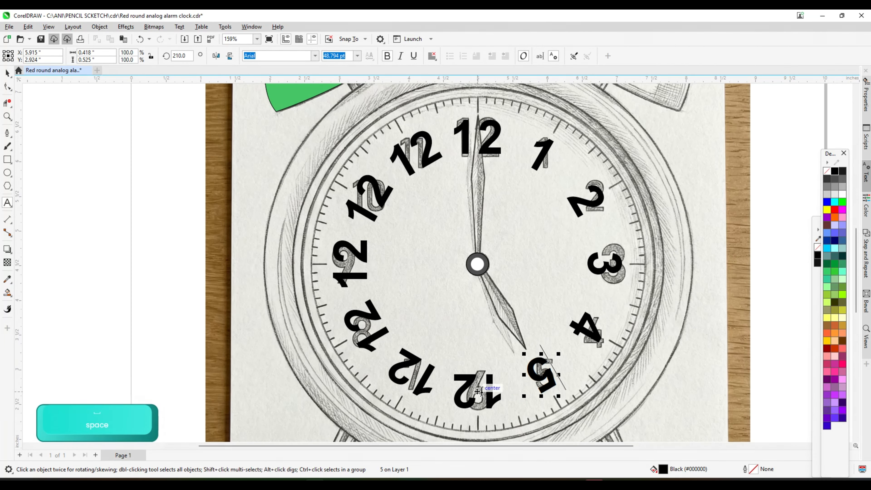
left_click(482, 390)
type("6")
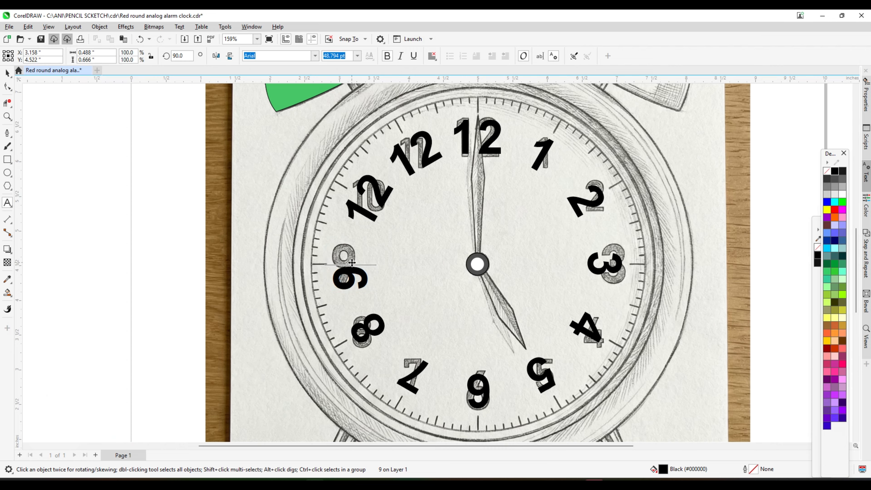
type("9")
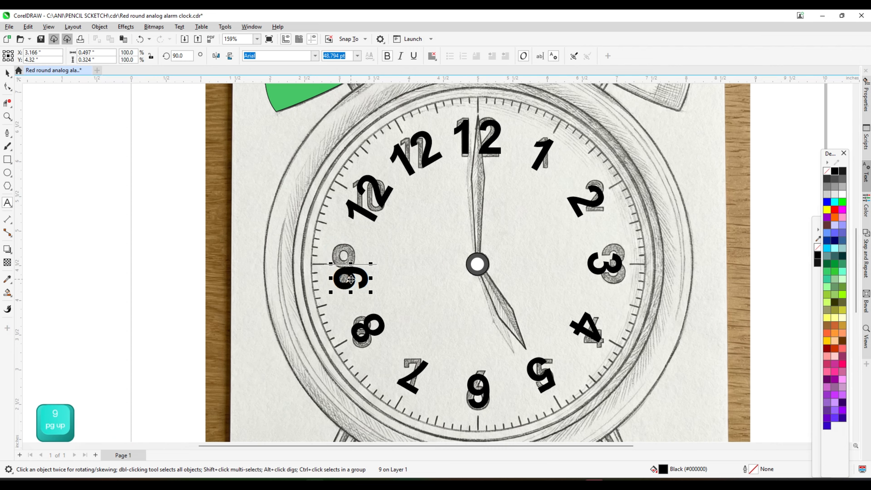
- Change the rotated 12 copies at the ten and eleven o'clock positions to 10 and 11, and break the 11 apart
double_click(363, 213)
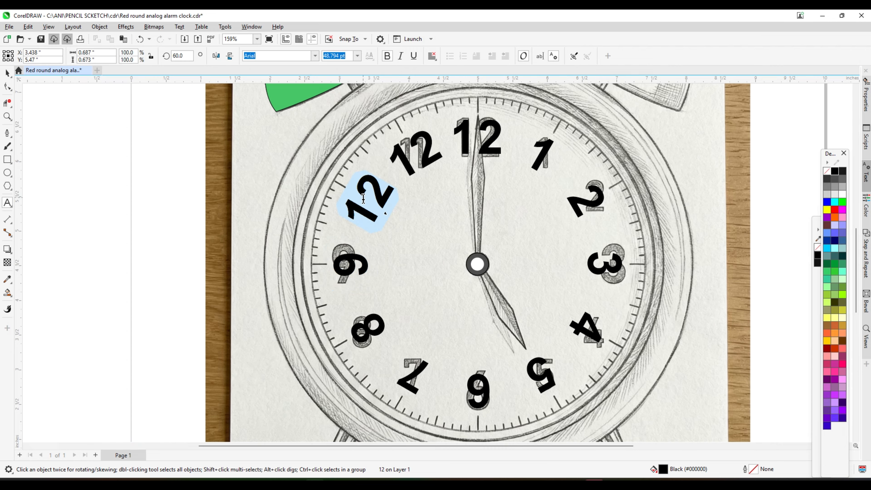
type("10")
double_click(402, 160)
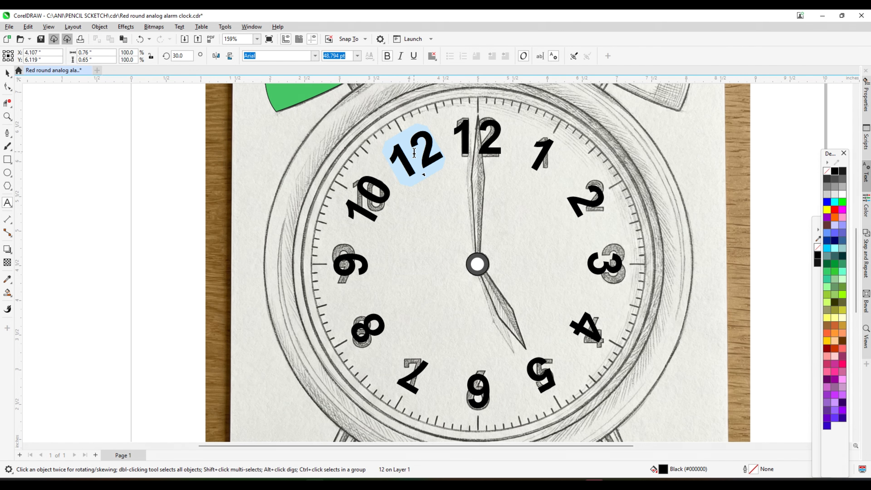
type("11")
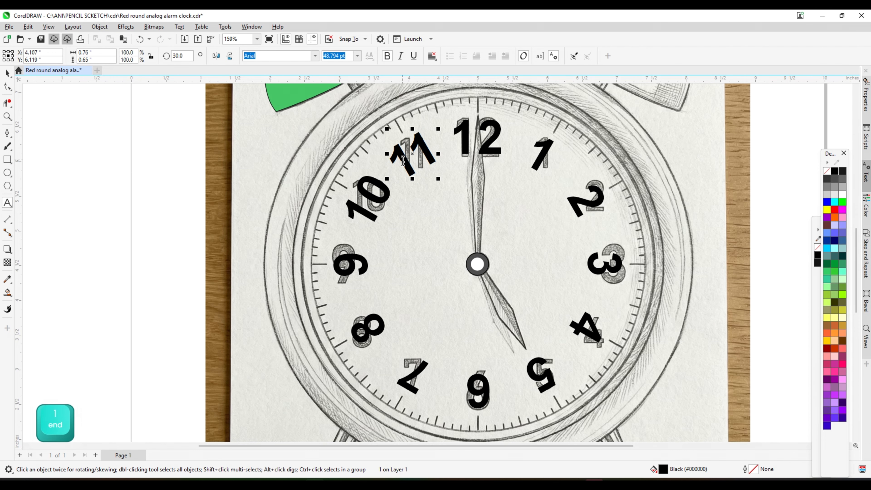
left_click(6, 73)
scroll(457, 188, "down", 2)
key("ctrl+k")
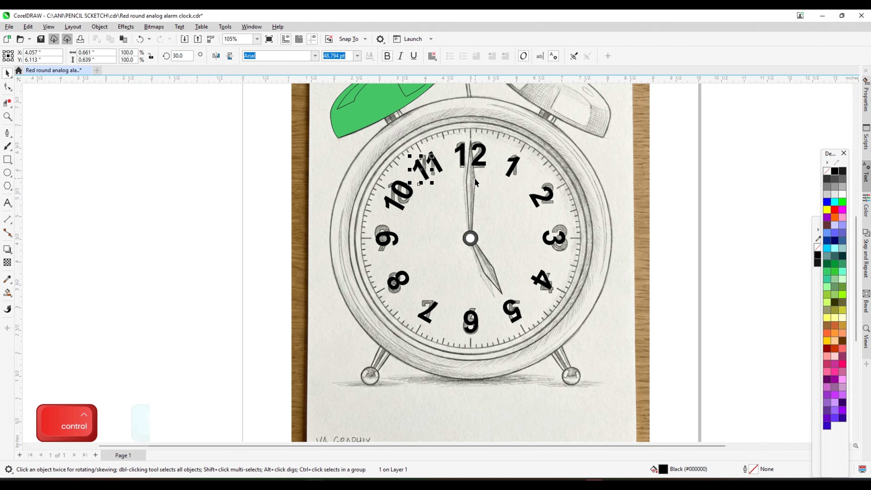
- Set the rotation angle of the numeral 1 to 0 degrees so it stands upright
scroll(516, 160, "up", 1)
left_click(516, 160)
scroll(516, 162, "up", 3)
scroll(516, 162, "up", 1)
left_click(179, 56)
type("0")
key("Return")
- Set the rotation angle of the numeral 2 to 0 degrees so it stands upright
scroll(439, 210, "down", 1)
left_click(576, 225)
left_click(576, 224)
left_click(179, 55)
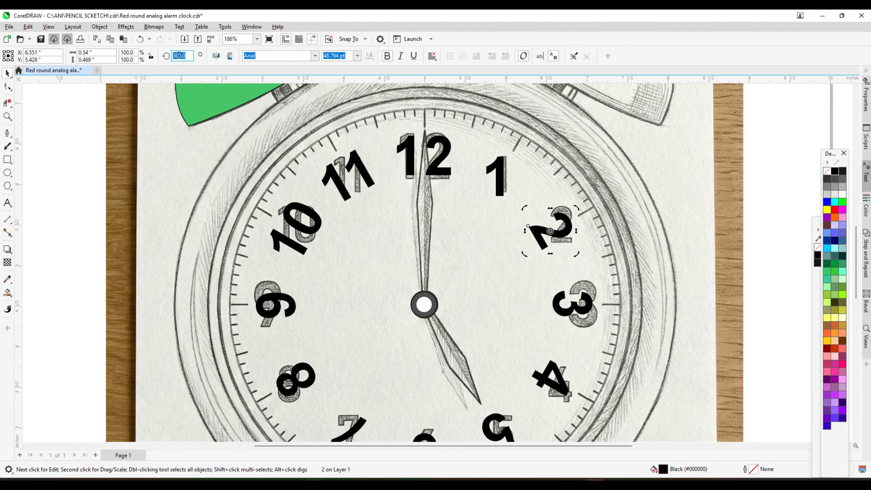
type("0")
key("Return")
scroll(556, 213, "up", 2)
left_click(556, 200)
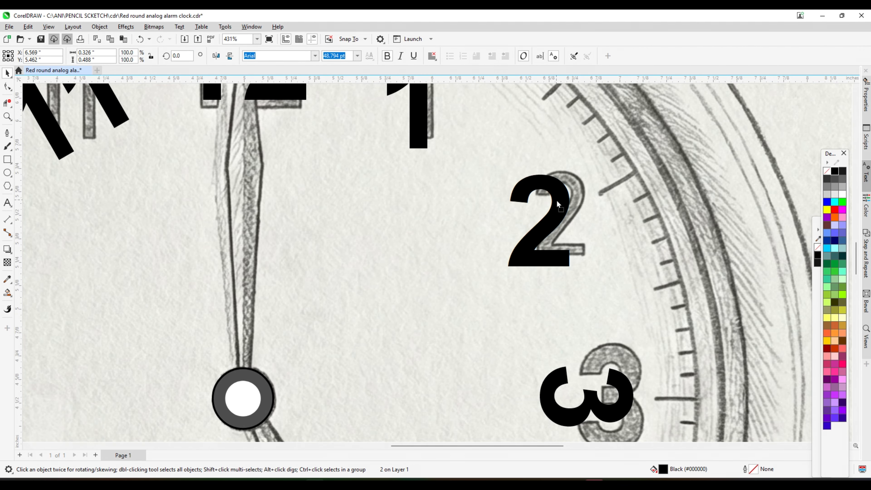
- Set the rotation angle of the numeral 3 to 0 degrees so it stands upright
scroll(556, 200, "down", 2)
scroll(549, 206, "up", 1)
left_click(550, 269)
left_click(179, 56)
type("0")
key("Return")
- Delete both separated digits of the tilted 11 on the clock face
scroll(551, 268, "down", 1)
left_click(415, 166)
left_click(395, 173, "shift")
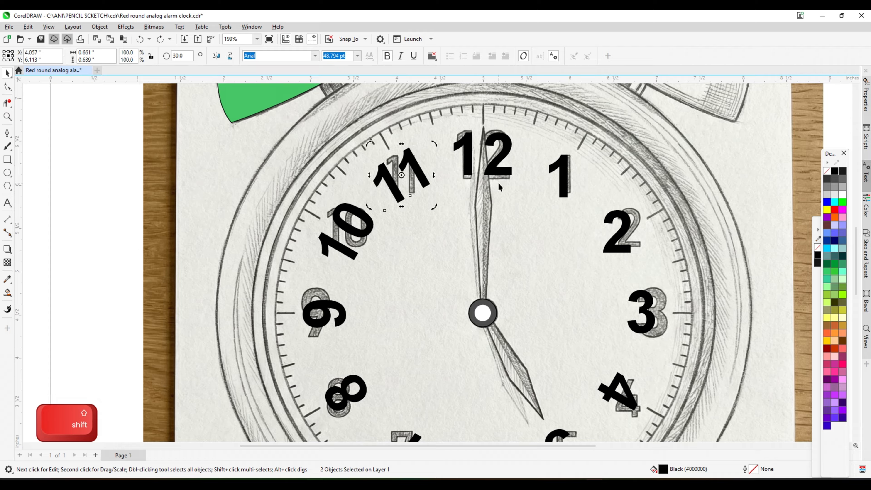
key("Delete")
- Copy the upright 1 straight across to the eleven o'clock position and change the copy to 11
left_click(556, 165)
left_click_drag(555, 168, 394, 168)
right_click(394, 168)
double_click(395, 168)
key("ctrl+a")
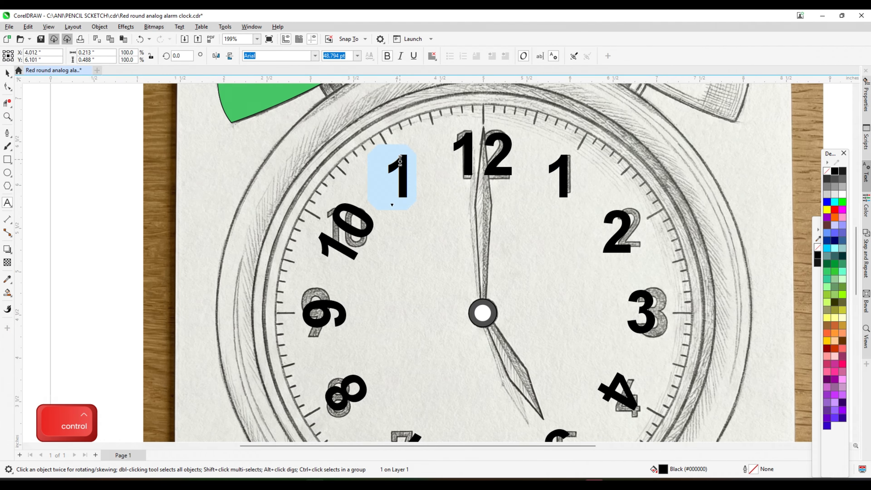
type("11")
left_click(12, 73)
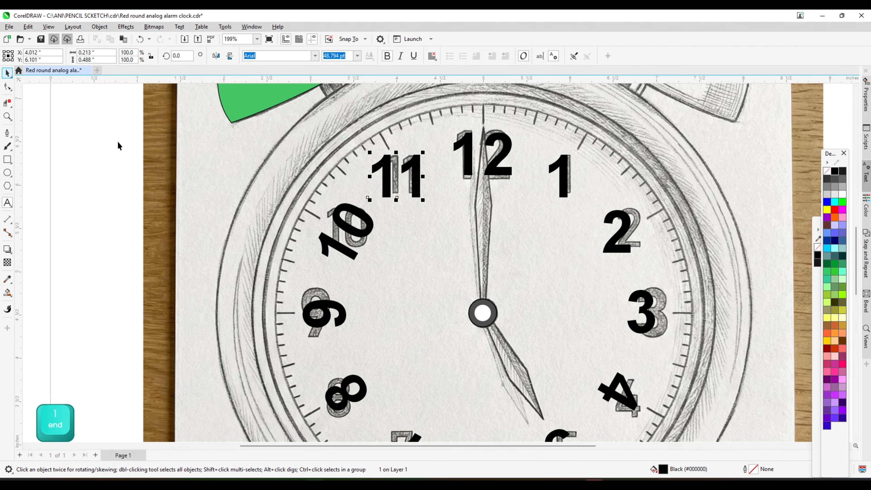
- Replace the tilted 10 with a horizontally aligned copy of the upright 2 and change the copy to 10
left_click(356, 233)
key("Delete")
left_click_drag(626, 225, 357, 224)
right_click(356, 223)
double_click(356, 223)
key("ctrl+a")
type("10")
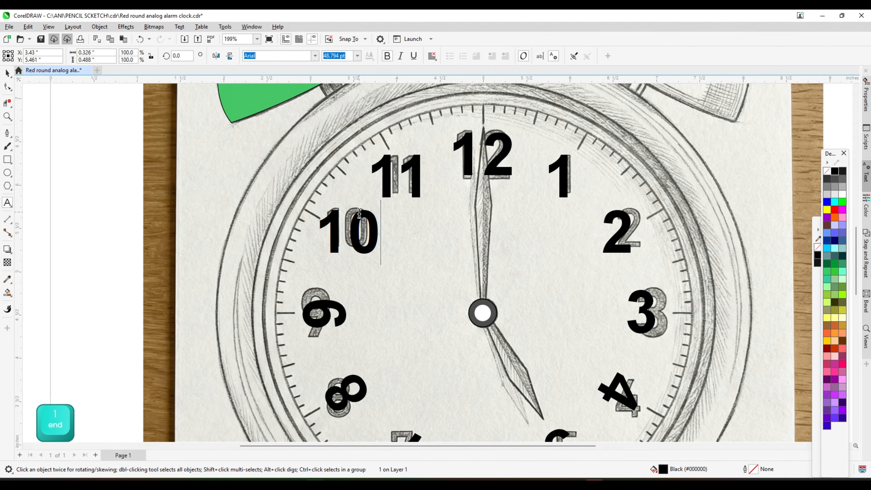
left_click(8, 73)
- Copy the upright 3 straight across to the nine o'clock side and delete the tilted 9 there
scroll(677, 233, "down", 2)
scroll(671, 262, "up", 3)
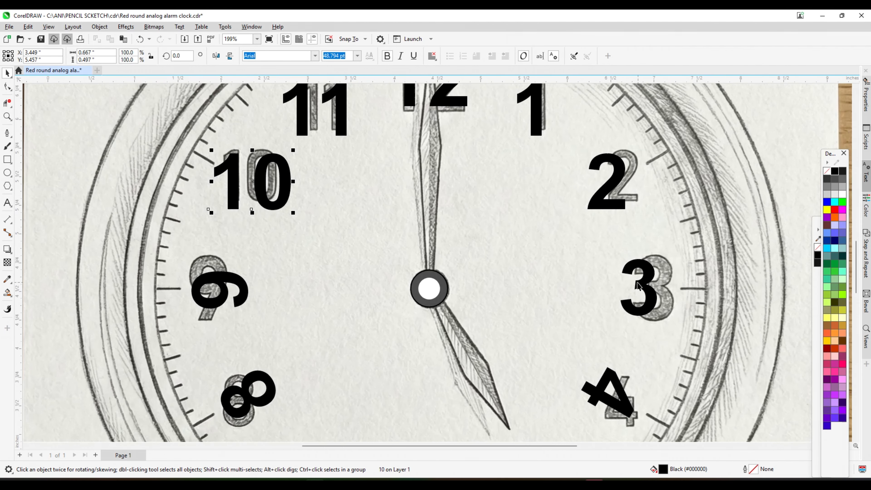
left_click(644, 285)
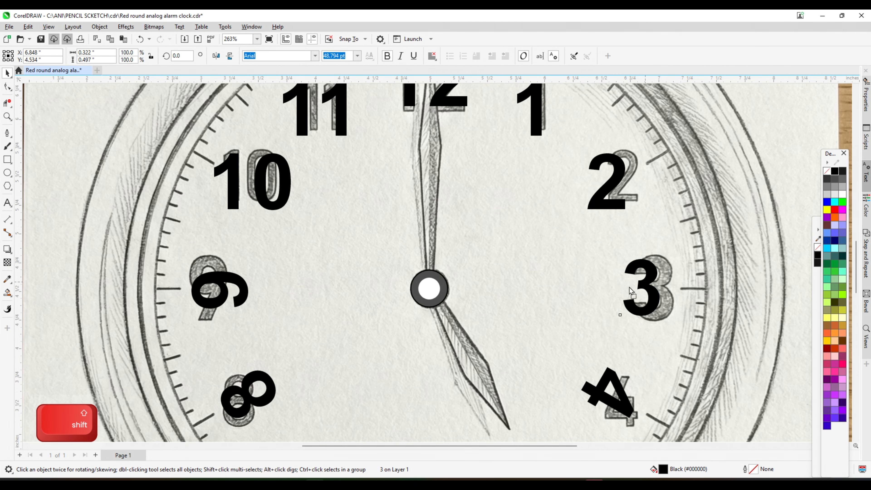
left_click_drag(645, 286, 258, 285)
right_click(258, 285)
left_click(216, 274)
key("Delete")
- Change the copied 3 at the nine o'clock side to 9 and shift it horizontally onto the sketched 9
double_click(257, 285)
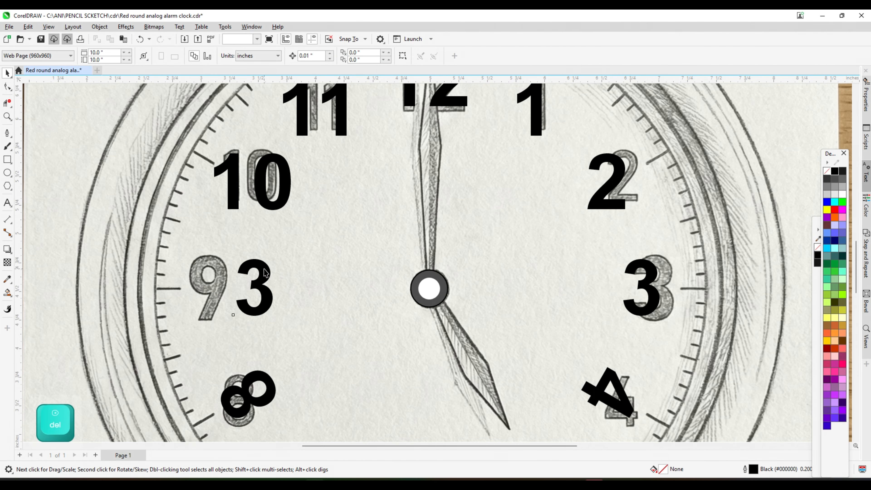
key("ctrl+a")
type("9")
left_click(8, 73)
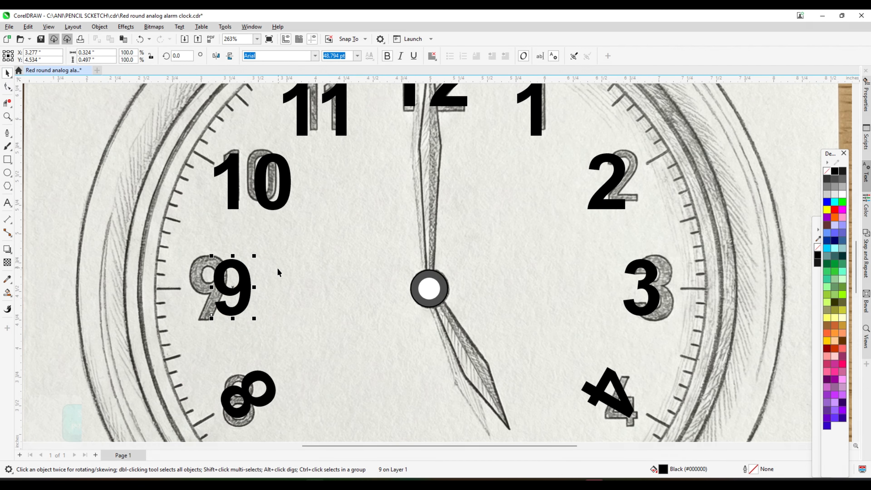
left_click_drag(248, 273, 225, 273)
- Delete the tilted numerals 4, 7 and 8 from the clock face
scroll(278, 264, "down", 1)
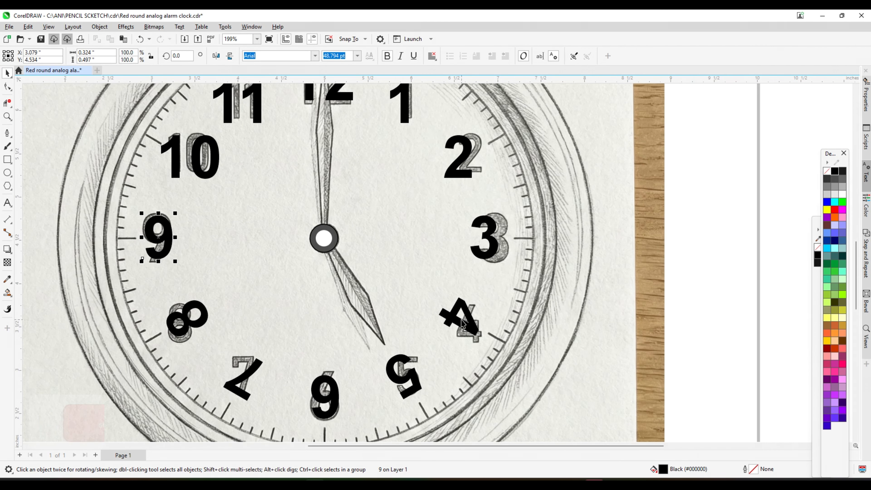
left_click(459, 317)
key("Delete")
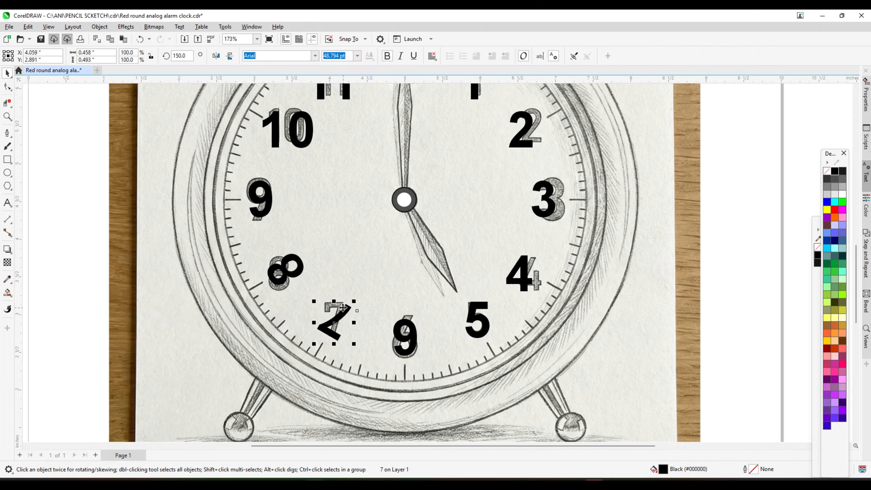
key("Delete")
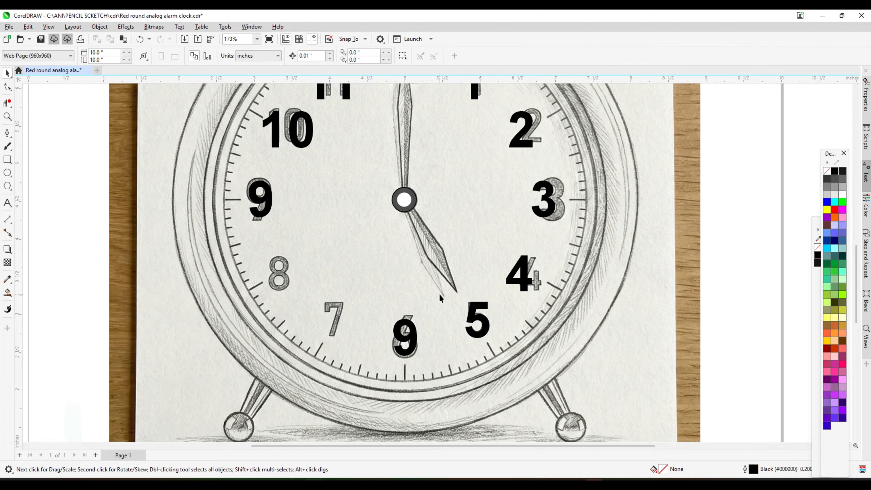
- Copy the upright 4 and 5 across to the eight and seven o'clock positions and change the copies to 8 and 7
left_click_drag(477, 319, 279, 275)
double_click(335, 319)
key("ctrl+a")
type("78")
left_click(7, 73)
- Deselect the numerals and save the alarm clock drawing
scroll(487, 271, "down", 3)
left_click(261, 256)
key("ctrl+s")
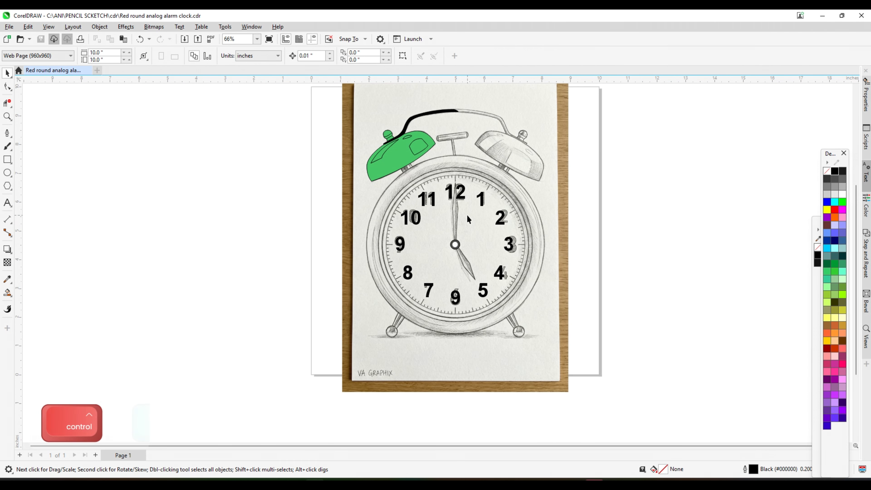
key("ctrl+s")
scroll(468, 210, "up", 1)
key("ctrl+s")
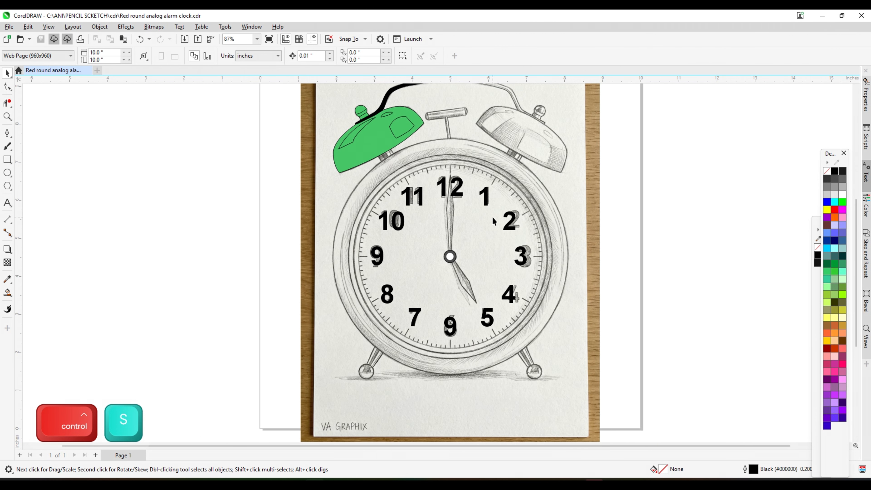
- Draw a circle about 4.73 in across from the hub's centre to the dial edge and fill it white
key("F7")
scroll(425, 255, "up", 2)
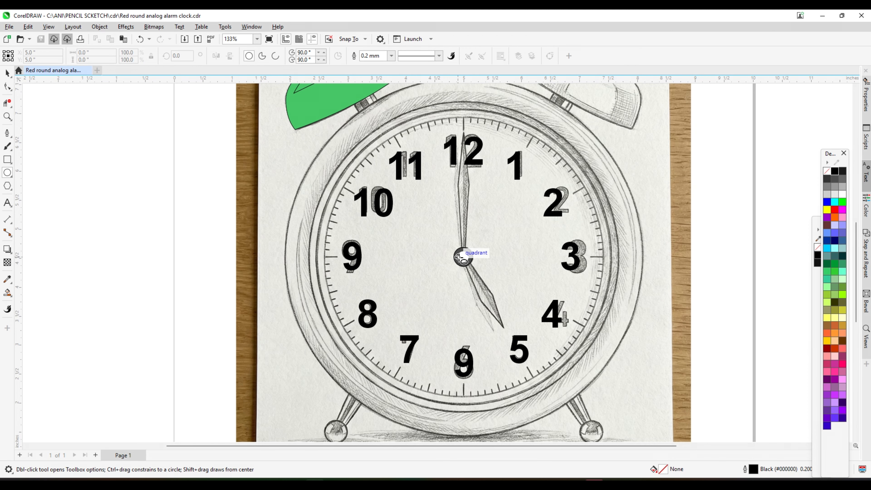
left_click_drag(463, 256, 535, 395)
left_click(7, 73)
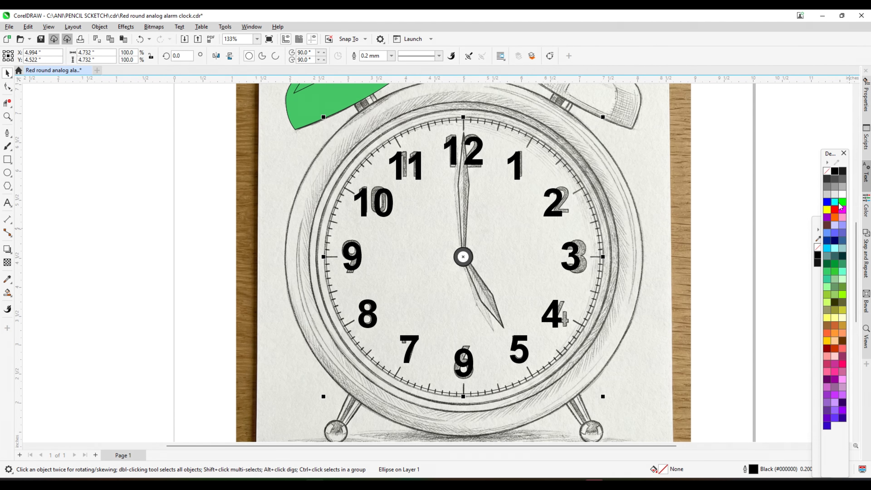
left_click(842, 194)
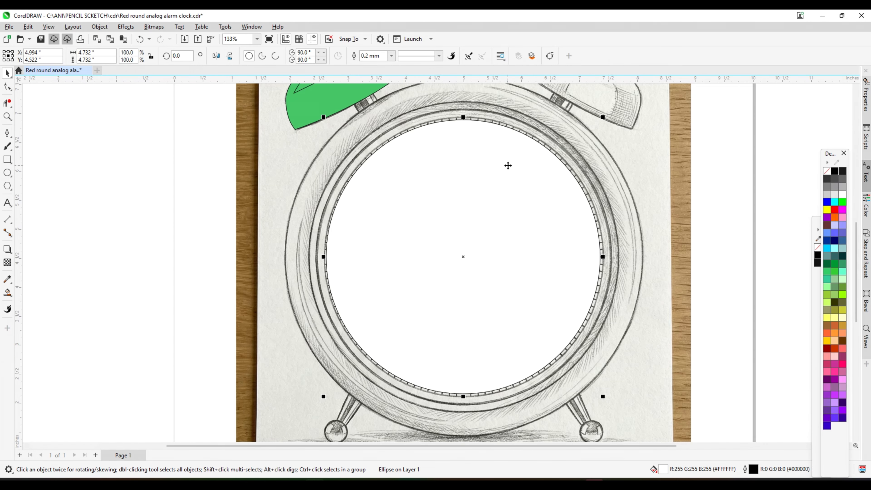
- Move the white dial circle behind the numerals and hub, directly above the sketch image
key("ctrl+Page_Down")
key("ctrl+Page_Down")
key("ctrl+Page_Down")
key("shift+Page_Down")
key("ctrl+Page_Up")
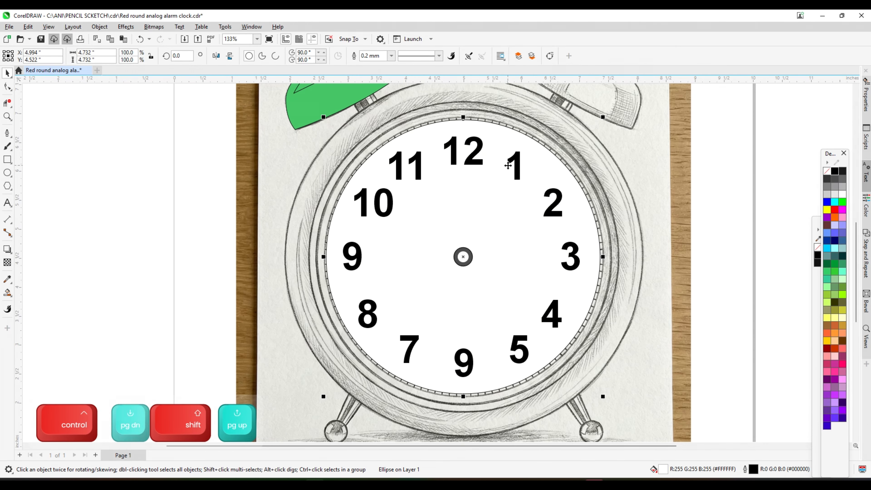
- Set the white dial circle's outline width to 1.0 mm
left_click(391, 56)
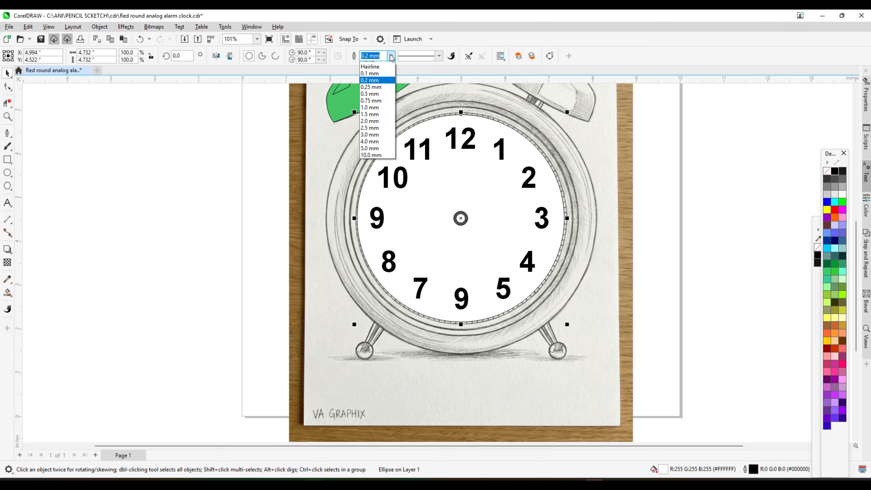
left_click(390, 88)
left_click(391, 56)
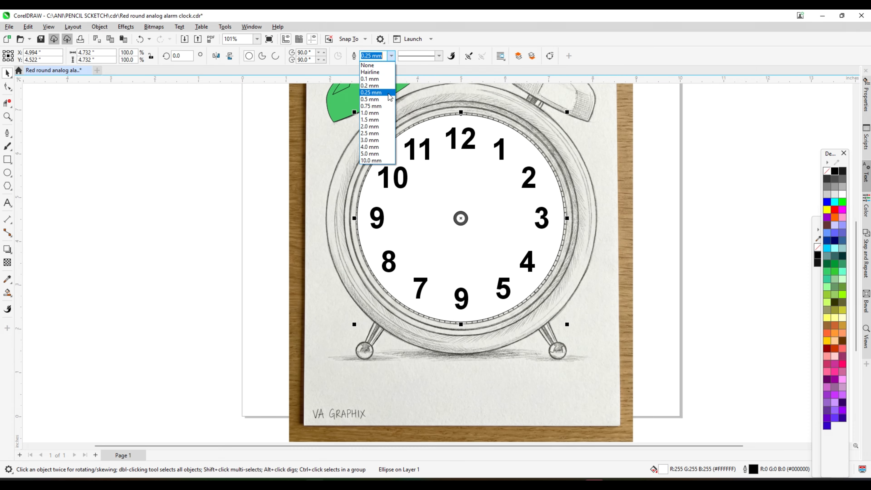
left_click(380, 106)
left_click(391, 56)
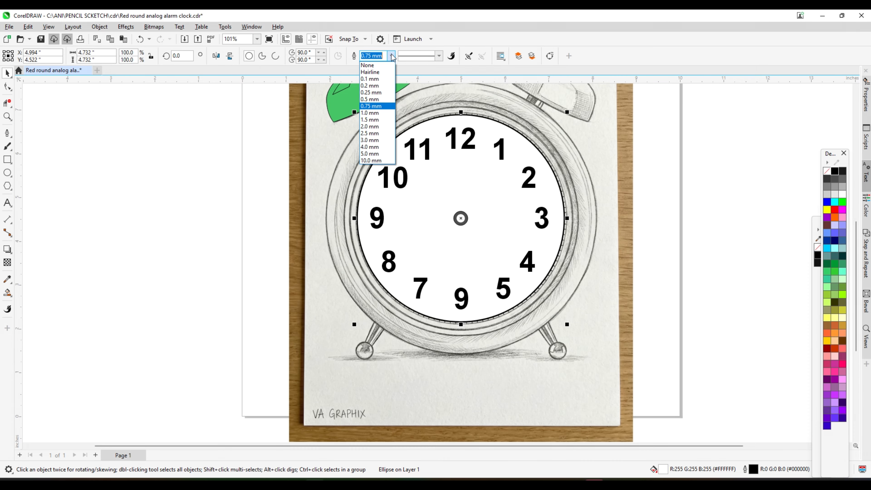
left_click(379, 113)
scroll(468, 115, "down", 1)
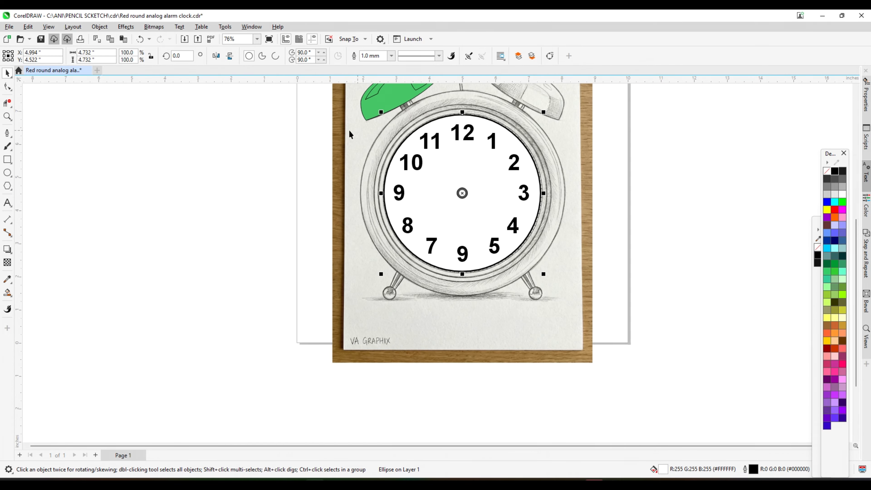
key("Escape")
scroll(467, 115, "up", 1)
left_click(457, 115)
left_click_drag(451, 117, 459, 115)
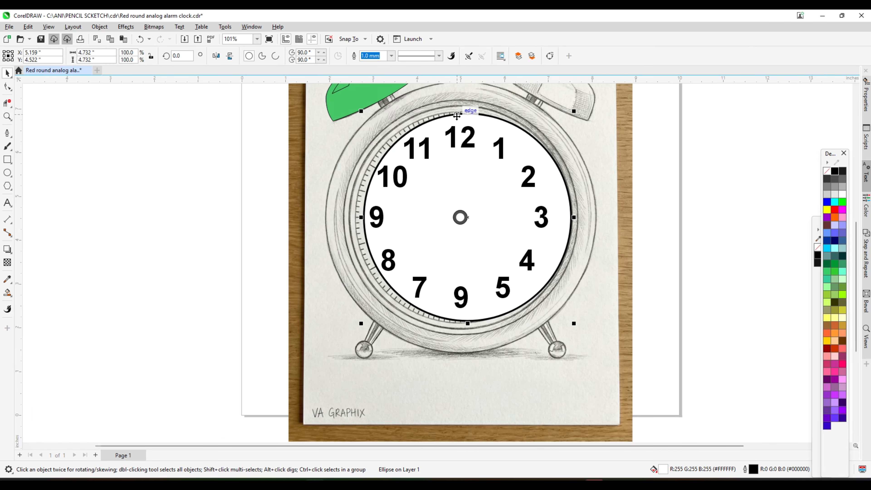
key("ctrl+z")
left_click(197, 155)
scroll(491, 127, "up", 1)
scroll(477, 124, "down", 2)
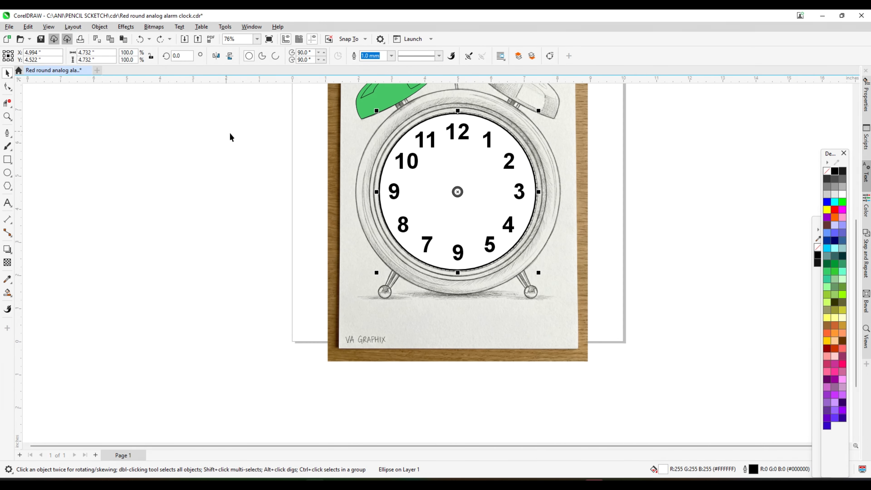
- Enlarge a copy of the dial circle slightly outward from its centre, fill it white and place it behind the original circle
left_click(491, 117)
scroll(494, 116, "up", 2)
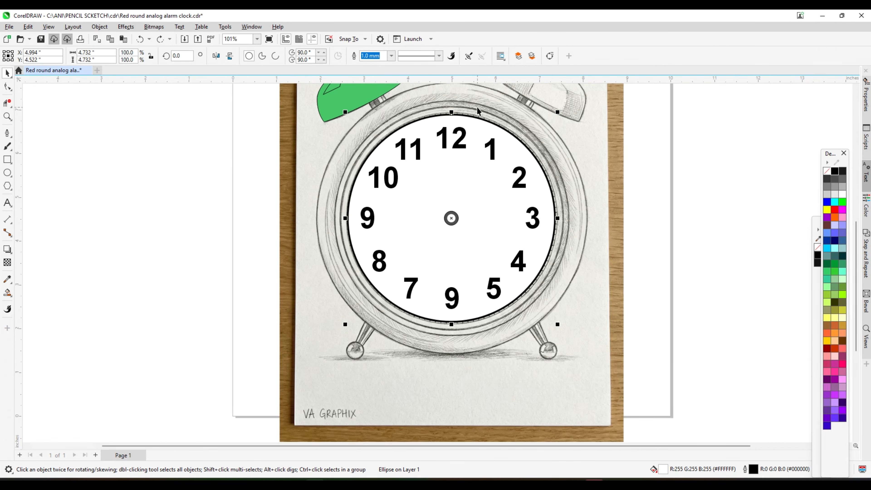
key("ctrl+d")
left_click_drag(573, 119, 584, 102)
left_click(580, 105, "shift")
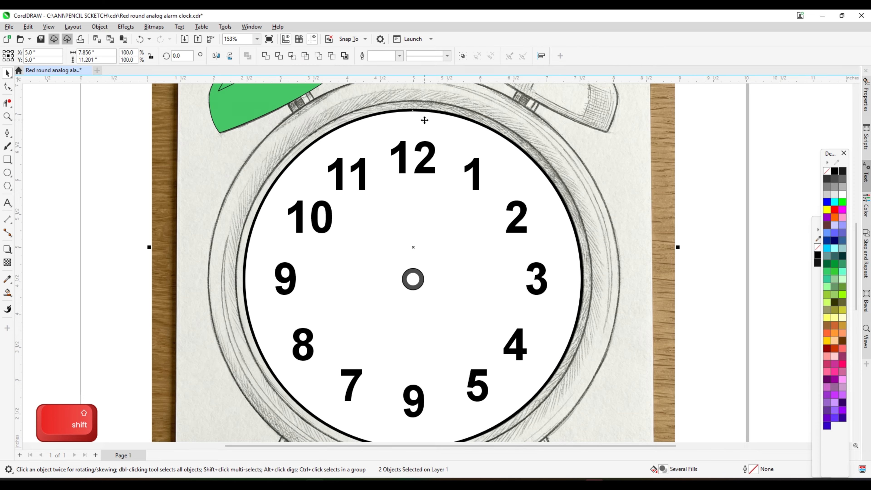
scroll(424, 124, "down", 1)
left_click(843, 195)
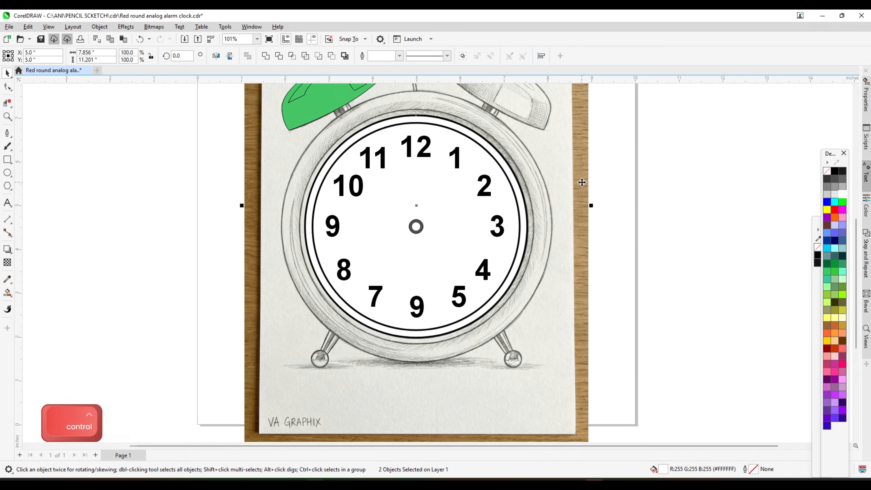
key("ctrl+Page_Down")
scroll(381, 103, "up", 1)
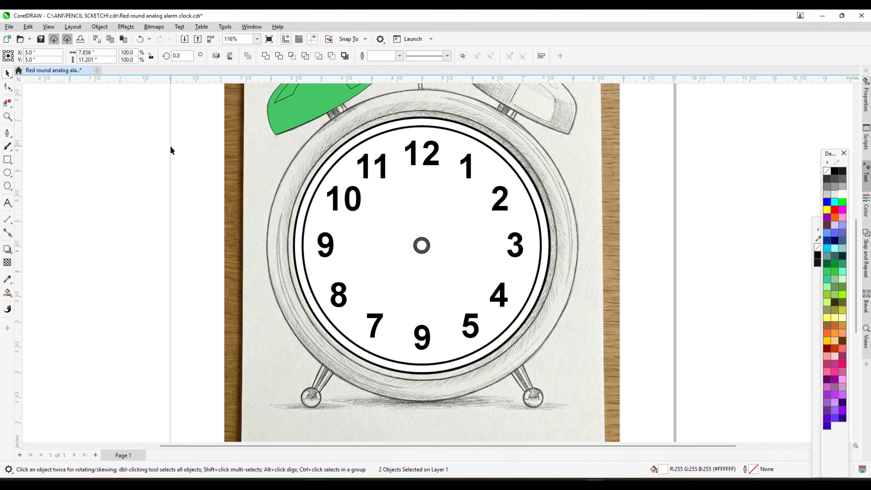
- Set the inner dial circle's outline width to 0.5 mm, deselect it and save the drawing
left_click(424, 138)
left_click_drag(425, 138, 432, 132)
key("ctrl+z")
type("0.mm")
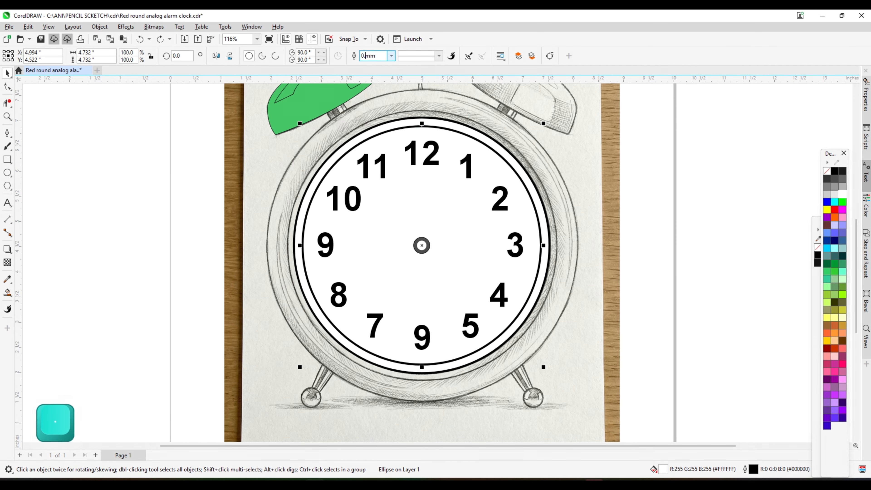
key("Return")
scroll(183, 140, "down", 2)
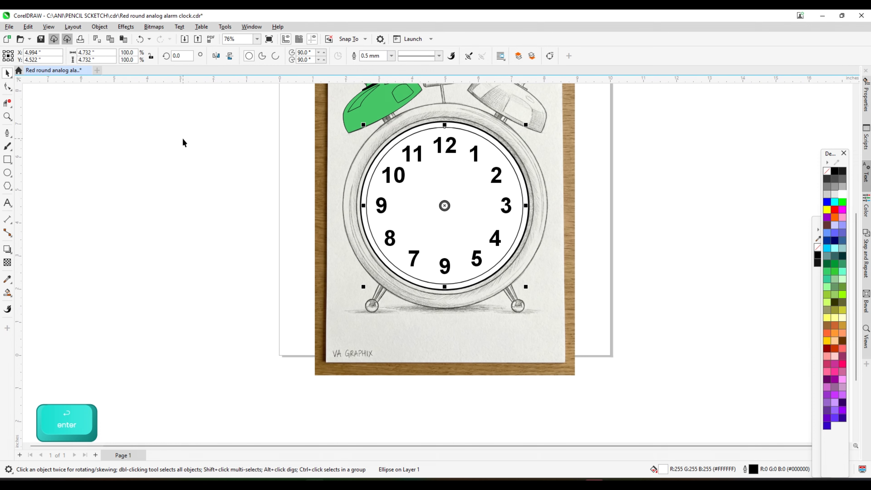
left_click(182, 140)
scroll(183, 139, "up", 2)
key("ctrl+s")
- Scale a copy of the outer dial circle about its centre to about 5.35 in across and place it behind the original
left_click(446, 130)
scroll(534, 91, "up", 5)
left_click_drag(602, 163, 613, 151)
scroll(446, 142, "down", 5)
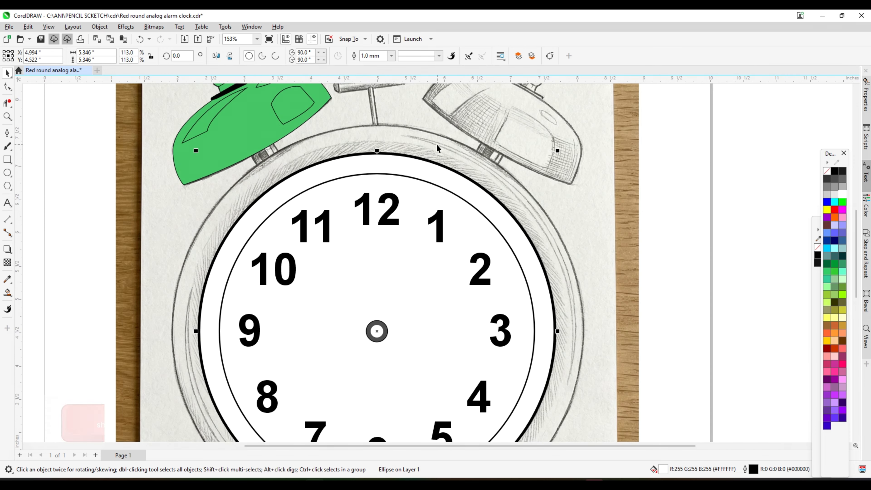
key("ctrl+v")
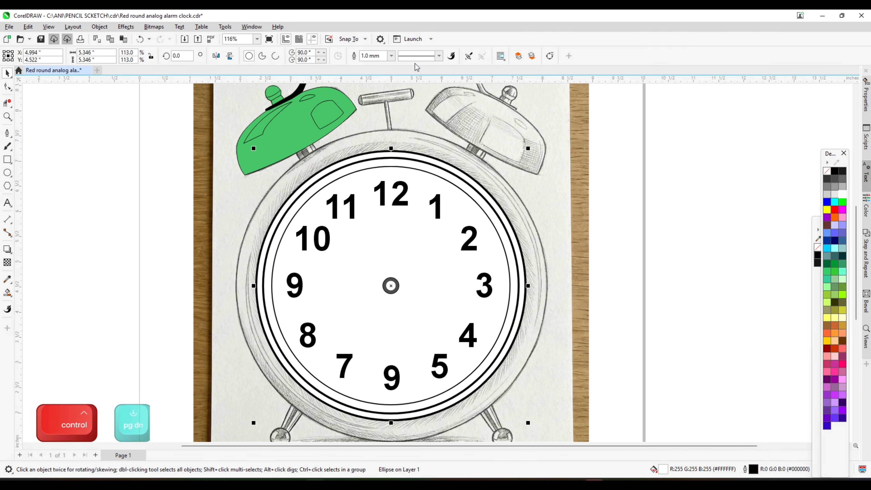
- Set the outermost circle's outline width to 0.25 mm
double_click(363, 56)
type("25")
key("Return")
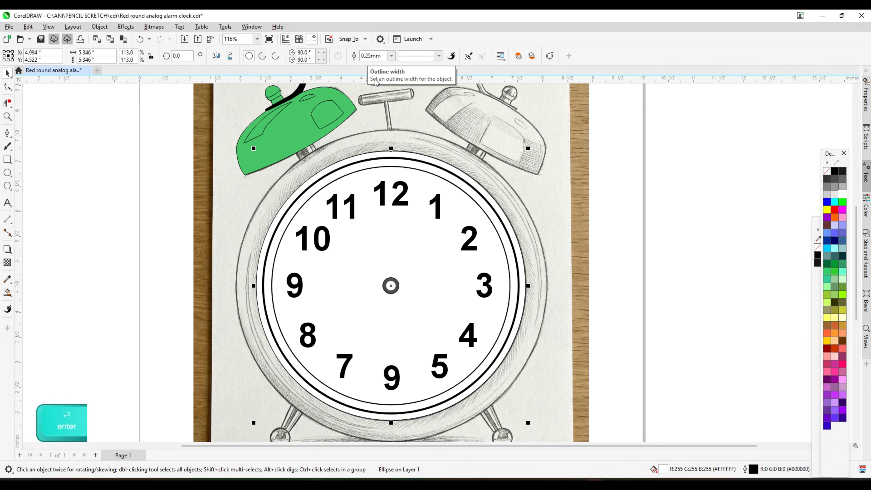
scroll(449, 144, "down", 2)
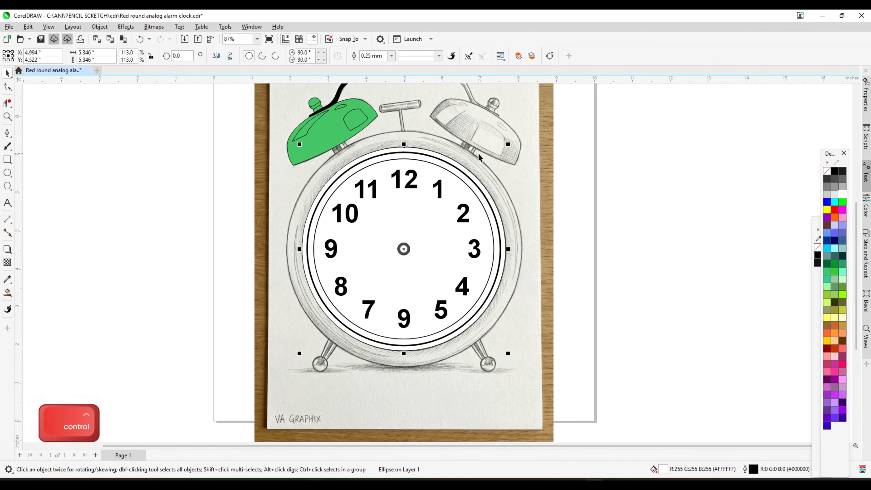
- Enlarge a copy of the outermost circle to the clock's outer edge, about 6.19 in across, fill it red and place it behind the white circles
scroll(486, 152, "up", 3)
left_click_drag(520, 140, 543, 121)
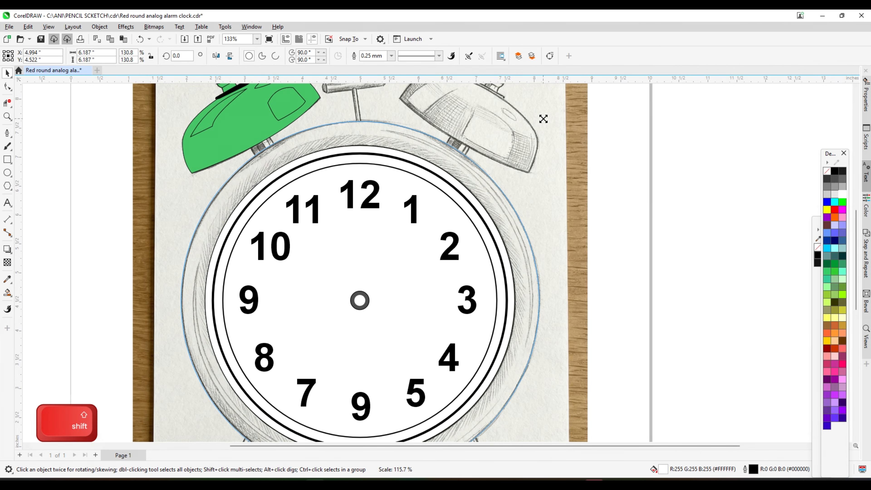
scroll(488, 142, "down", 2)
left_click(834, 209)
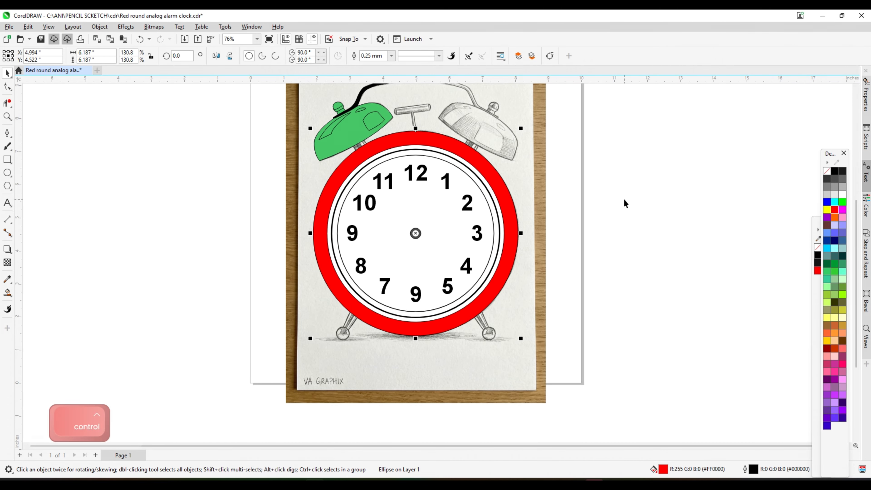
scroll(487, 205, "down", 1)
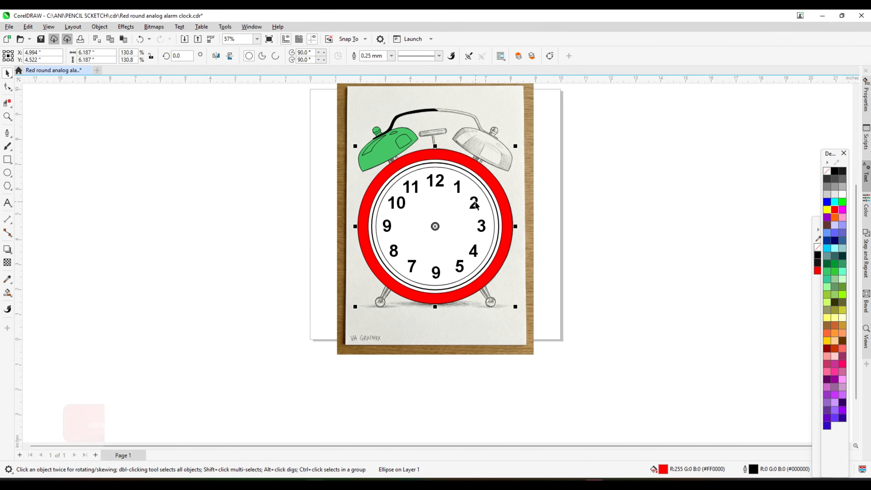
left_click(628, 210)
- Examine the traced clock body and the sketched posts joining the bells to the red ring
scroll(373, 125, "up", 2)
scroll(367, 124, "down", 1)
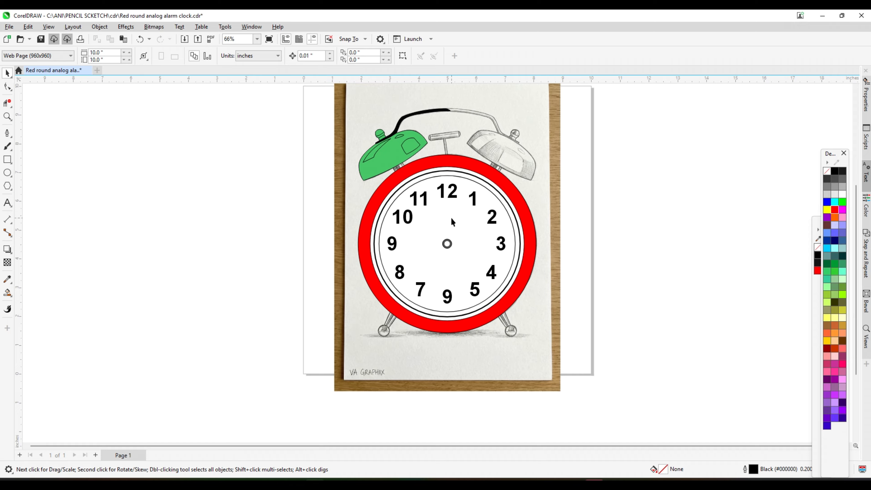
scroll(453, 200, "up", 1)
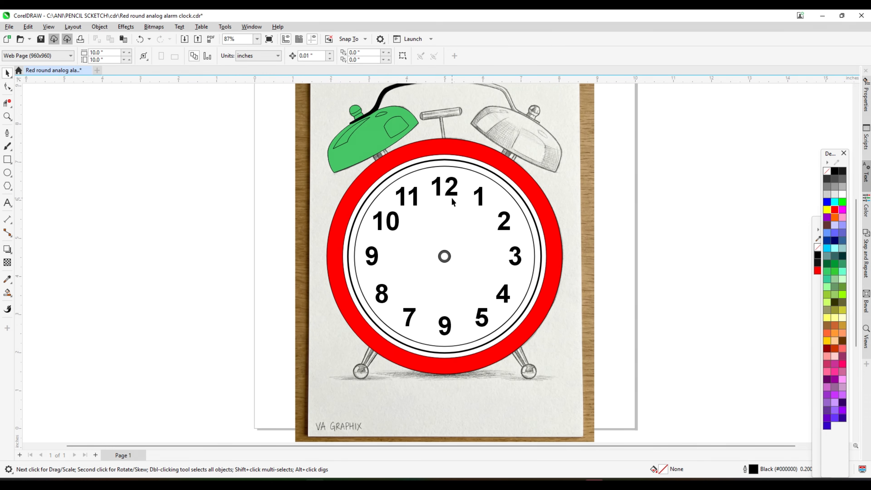
scroll(451, 197, "up", 1)
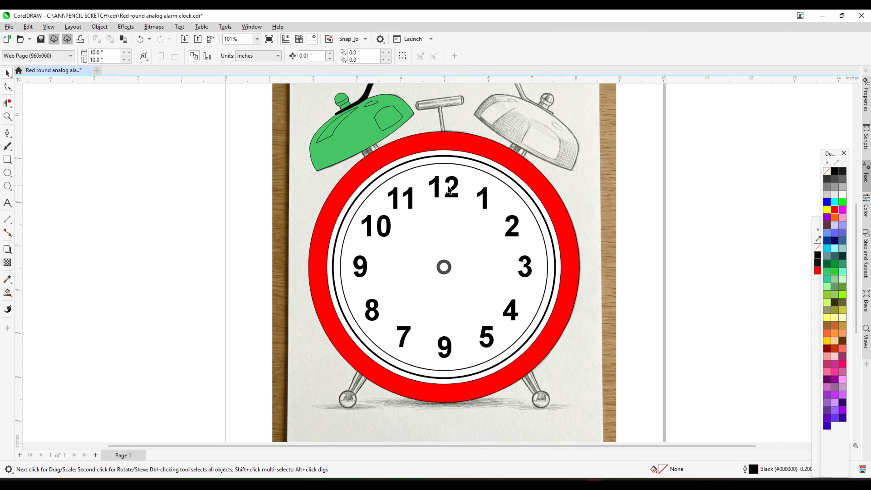
scroll(448, 197, "down", 2)
scroll(373, 172, "up", 5)
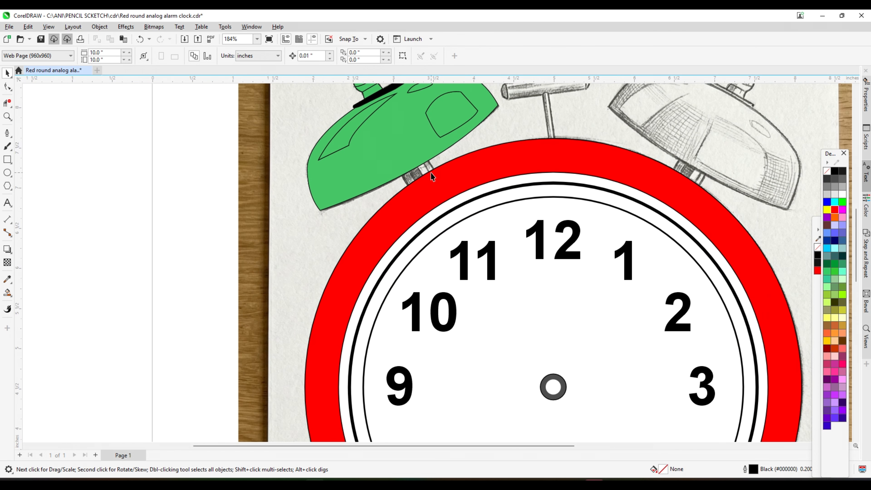
scroll(439, 175, "down", 3)
scroll(446, 172, "up", 3)
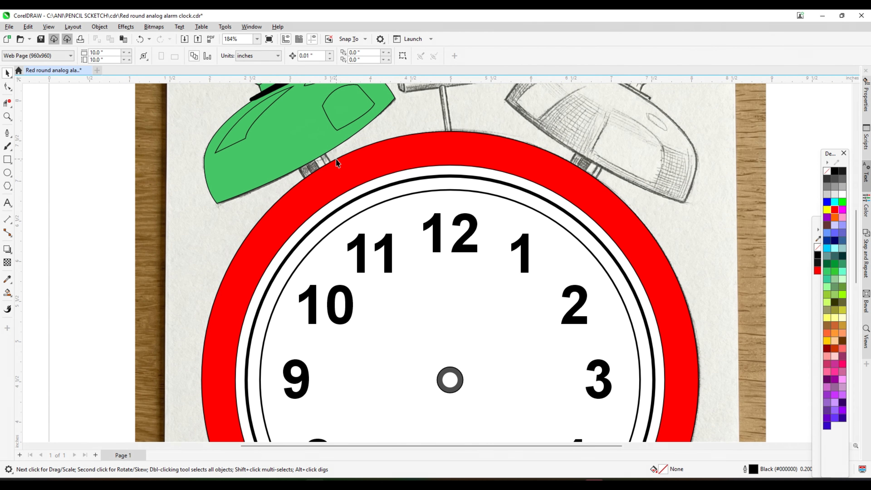
- Draw a thin horizontal rectangle about 1.48 in by 0.15 in on the empty area beside the page
left_click(8, 158)
key("F3")
left_click_drag(182, 175, 242, 181)
left_click(8, 73)
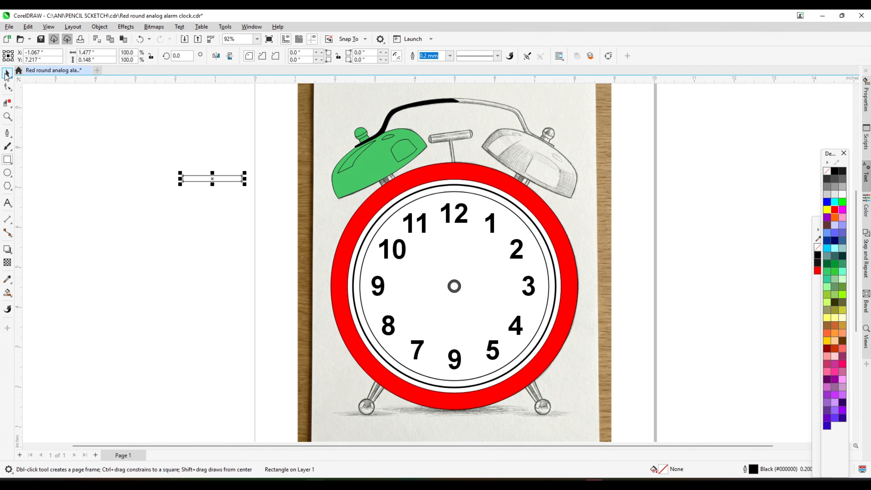
left_click(186, 123)
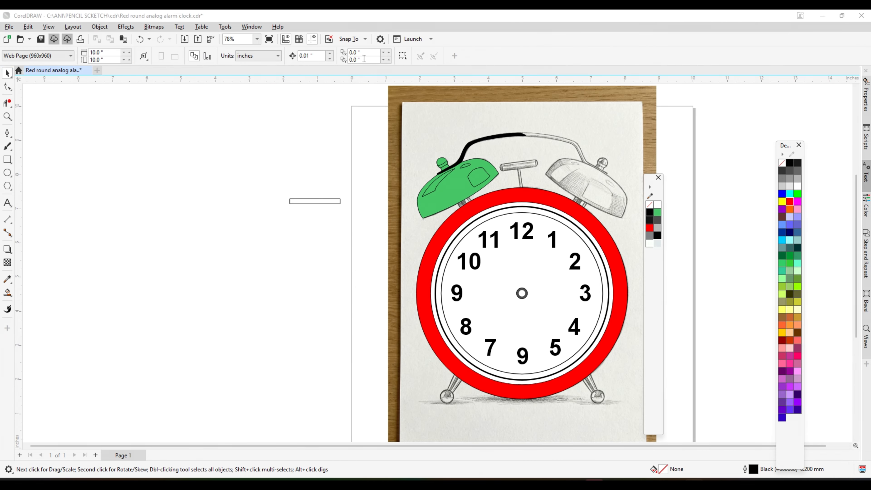
- Halve the rectangle's height to about 0.074 in, fill it light grey #B9B9B9 and remove its outline
scroll(325, 139, "up", 2)
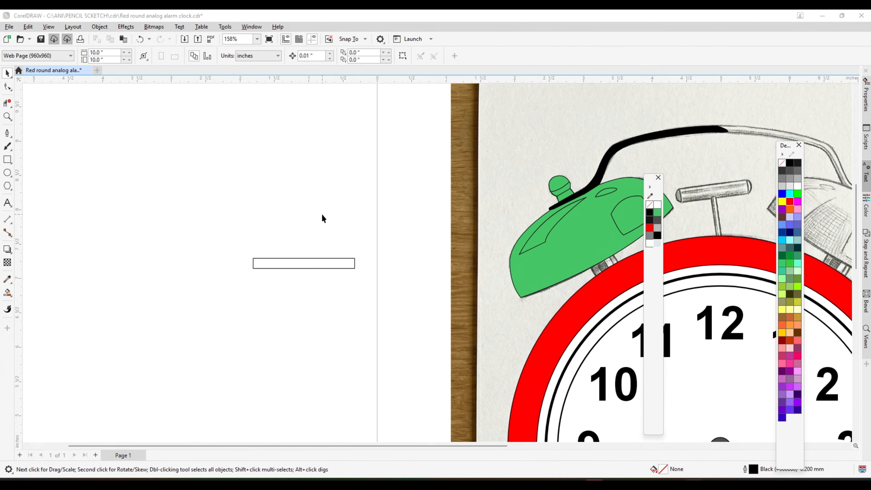
left_click(301, 269)
scroll(299, 273, "up", 4)
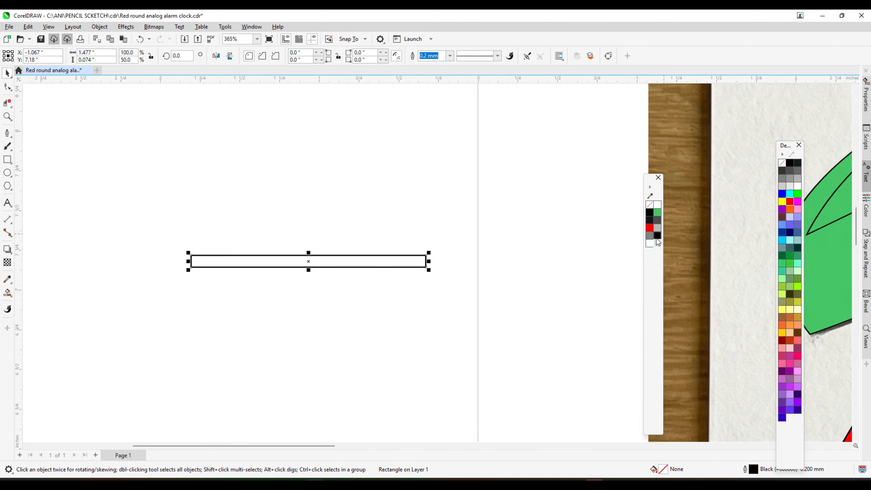
left_click(657, 227)
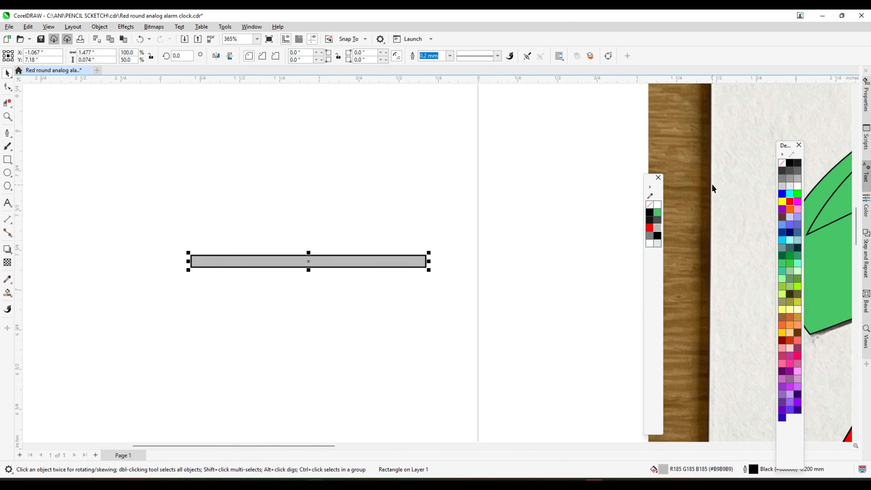
right_click(781, 163)
scroll(490, 241, "down", 1)
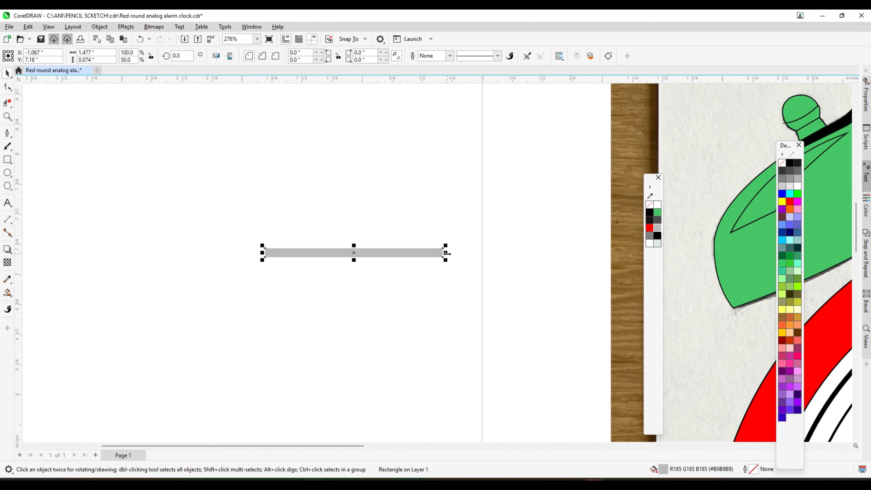
- Shorten the light grey rectangle from both ends to about 0.48 in wide
left_click_drag(445, 252, 324, 254)
scroll(271, 251, "up", 3)
left_click_drag(280, 253, 418, 251)
scroll(370, 263, "down", 2)
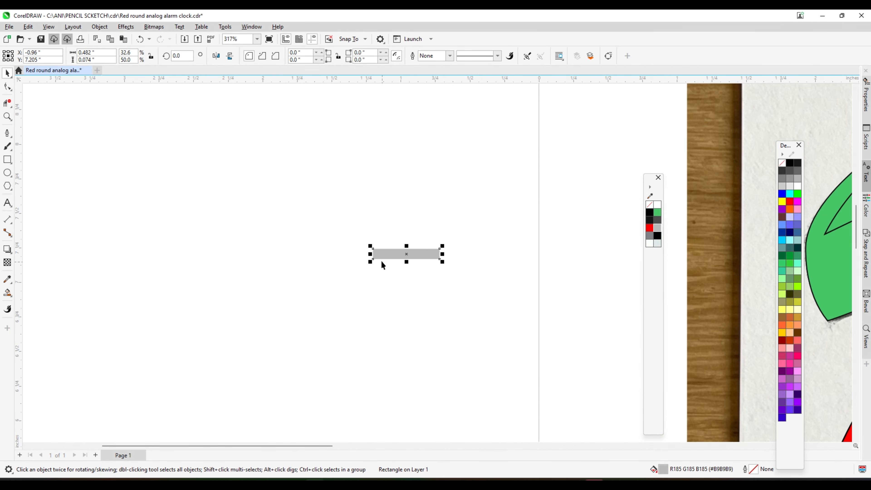
scroll(383, 265, "down", 2)
scroll(306, 266, "up", 2)
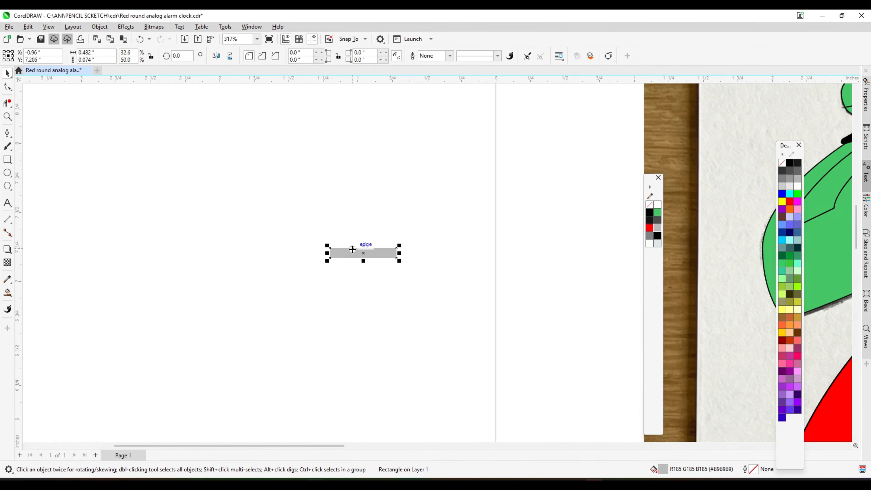
- Reduce the grey strip's height to about 0.053 in and add a copy directly above it filled medium grey #808183
scroll(352, 249, "up", 4)
left_click_drag(377, 251, 383, 265)
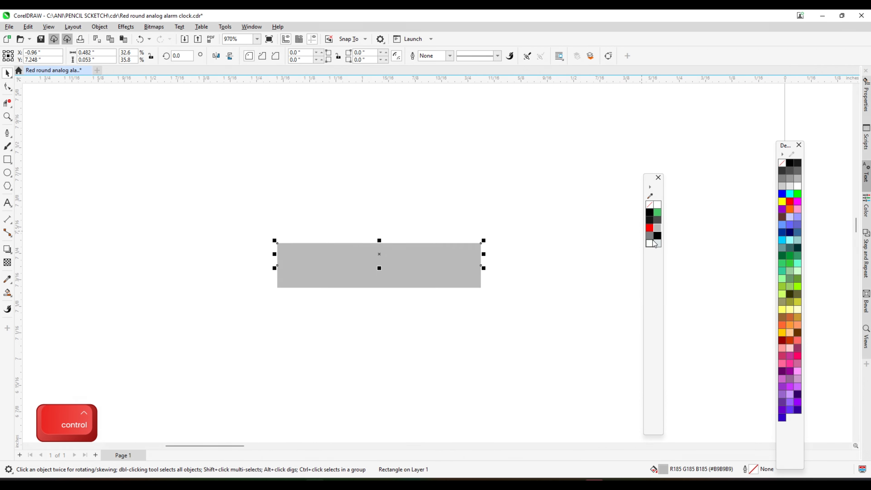
left_click(650, 239)
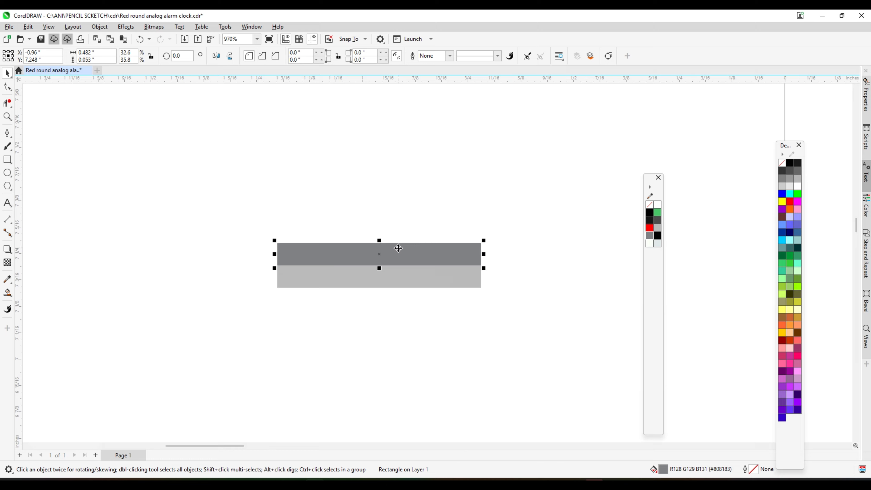
- Stack three more copies of the strip above, filled black, white and pale grey, and select all five strips
key("ctrl+d")
left_click_drag(378, 266, 408, 309)
left_click(657, 235)
left_click(649, 243)
key("ctrl+d")
left_click(657, 243)
scroll(381, 233, "down", 2)
left_click(375, 160)
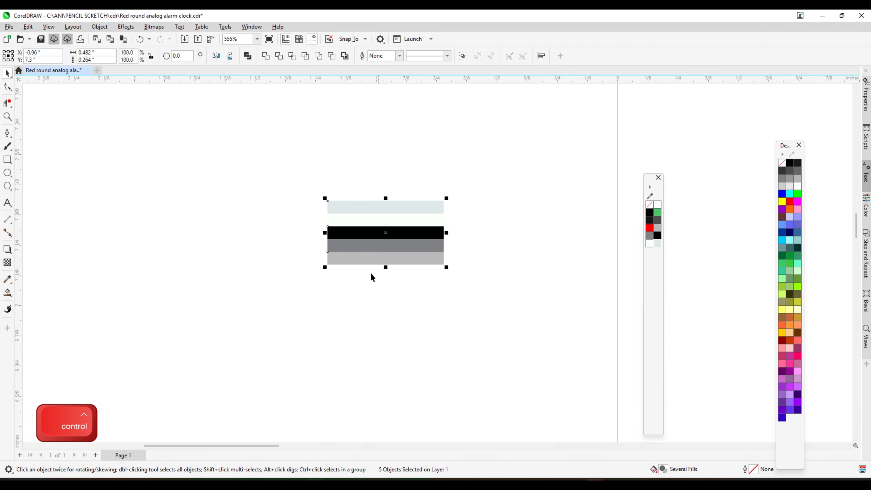
- Group the five stacked strips and place a copy of the group over the sketched post beneath the left bell
scroll(296, 268, "down", 5)
key("ctrl+g")
left_click_drag(306, 262, 540, 273)
right_click(540, 273)
scroll(539, 272, "up", 4)
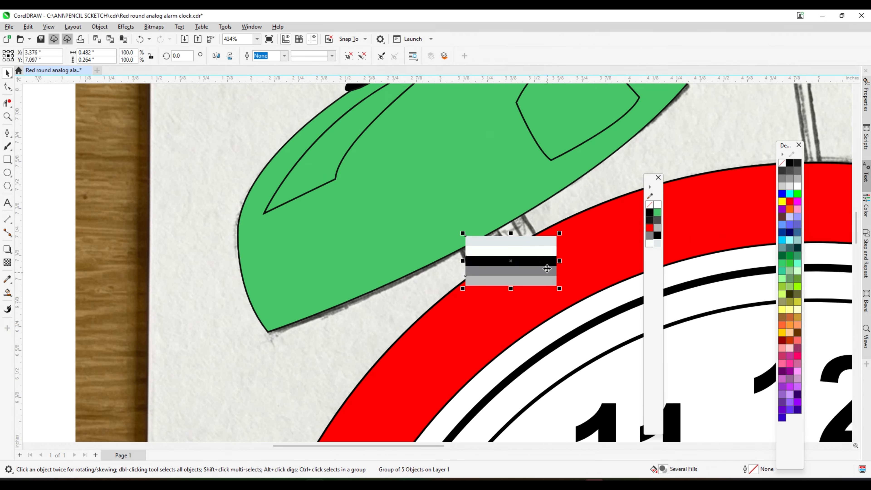
- Rotate the copied strip group to 300 degrees, enlarge it to about 146% and align it with the sketched post
left_click(530, 252)
left_click_drag(560, 233, 559, 289)
left_click(514, 234)
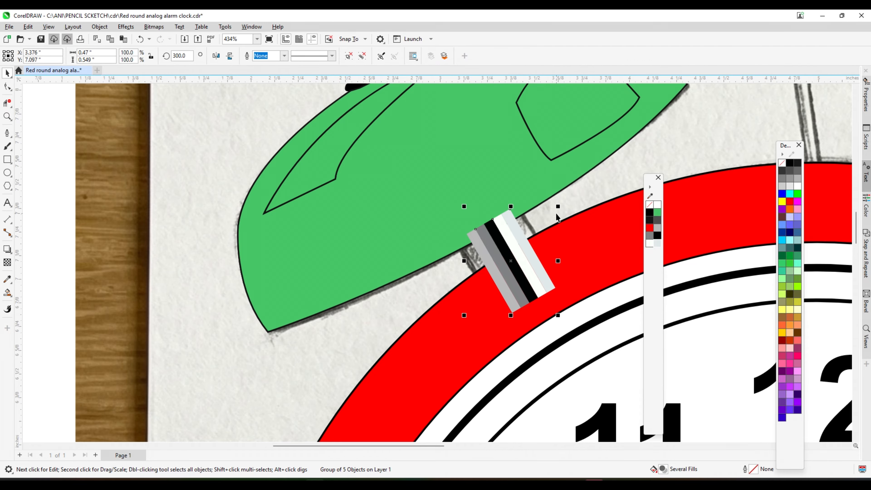
left_click_drag(559, 206, 572, 188)
left_click_drag(511, 260, 504, 251)
- Send the strip group behind the green bell and the red clock body
scroll(466, 224, "down", 1)
scroll(467, 224, "down", 2)
key("ctrl+Page_Down")
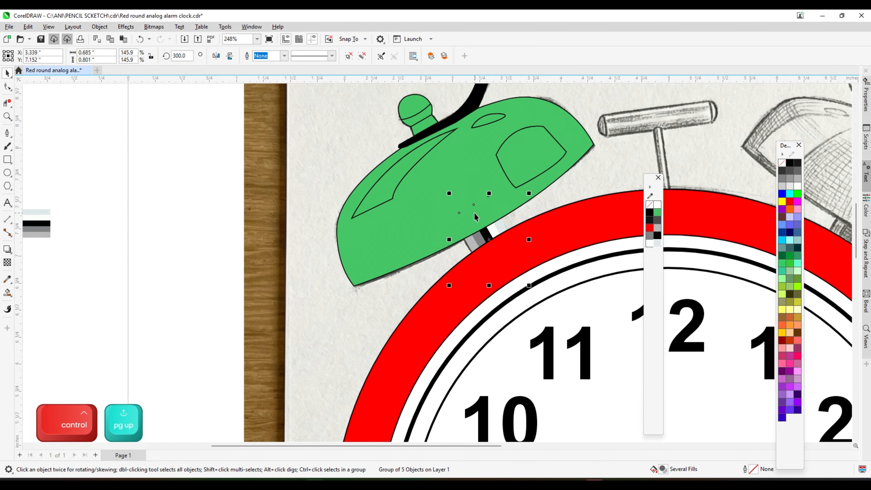
scroll(372, 228, "down", 1)
scroll(384, 206, "down", 2)
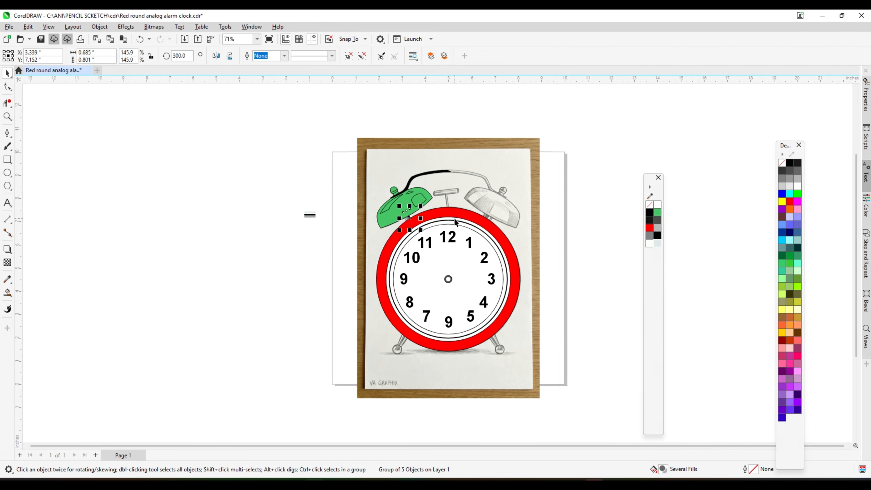
- Apply a linear fountain fill to the left bell, running diagonally from its upper middle toward its lower edge
scroll(405, 184, "up", 1)
scroll(369, 187, "up", 2)
scroll(406, 201, "up", 1)
scroll(527, 227, "up", 2)
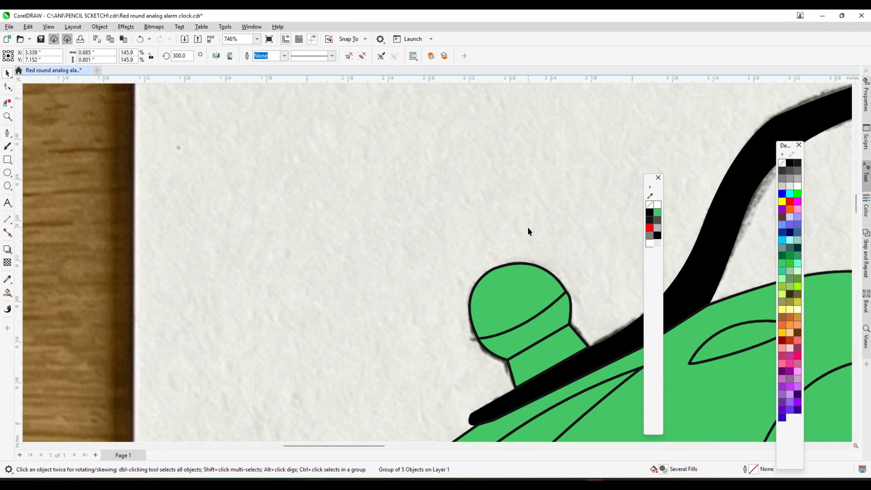
scroll(445, 92, "up", 1)
scroll(425, 166, "down", 2)
scroll(424, 166, "down", 2)
left_click(398, 214)
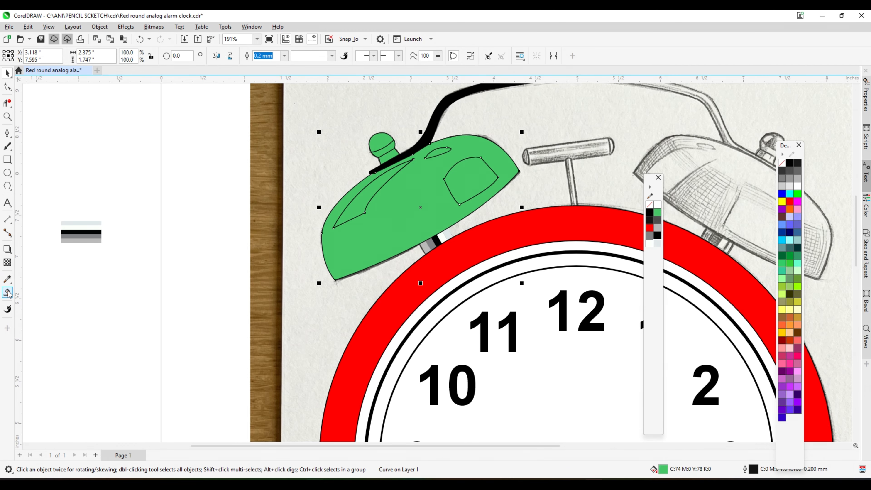
left_click(8, 293)
scroll(386, 202, "up", 1)
left_click_drag(398, 177, 425, 232)
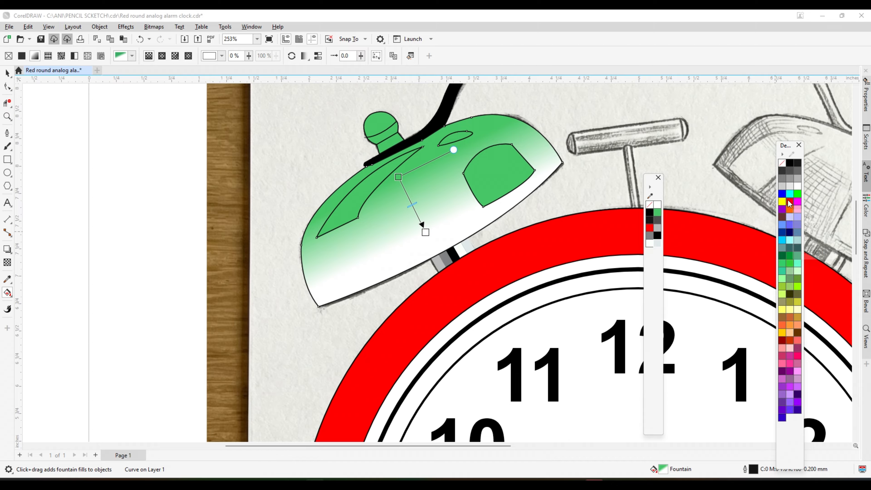
- Set the bell gradient's end colour to dark red and add a bright red stop near its middle
left_click(789, 203)
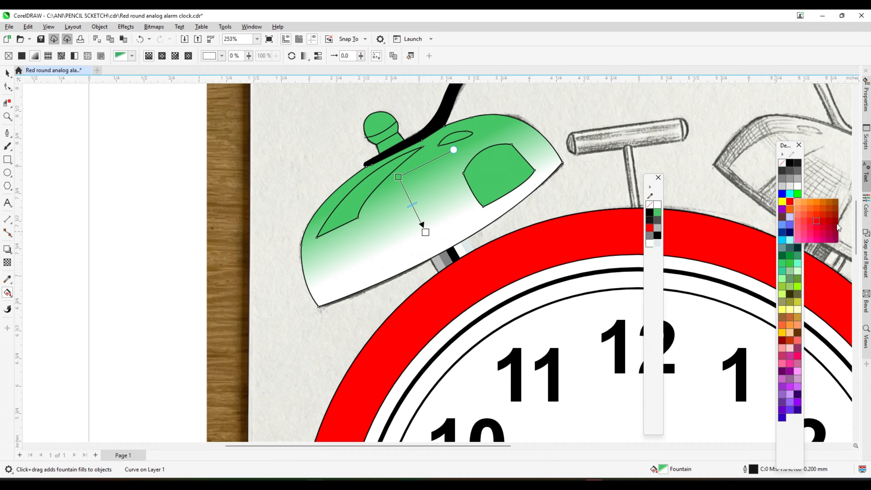
left_click(826, 225)
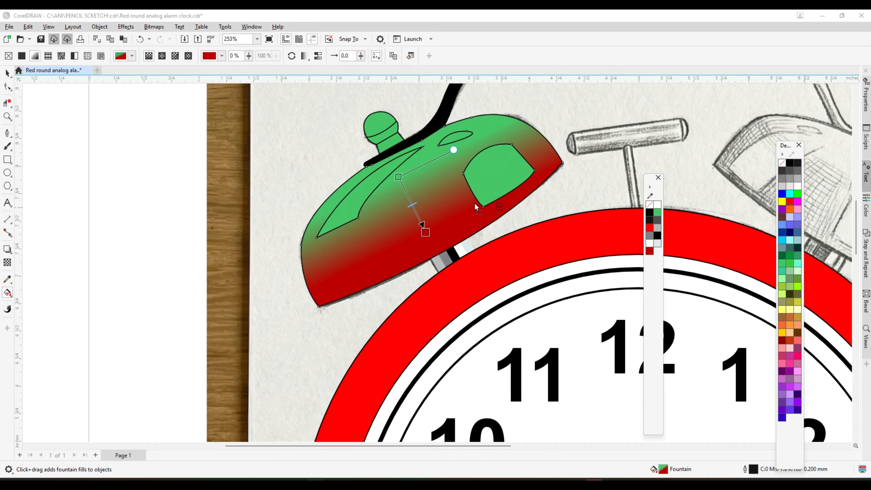
left_click_drag(475, 205, 408, 196)
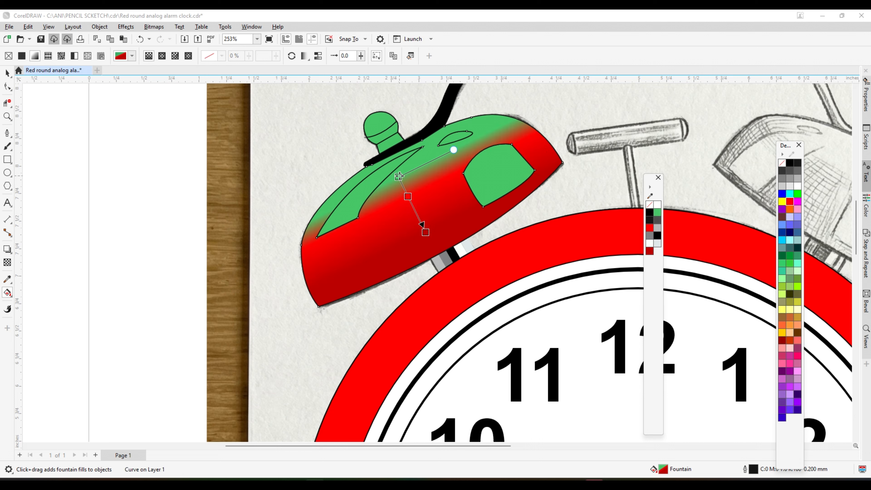
- Try orange shades for the bell gradient's start colour and extend the gradient's end closer to the bell's lower rim
left_click(398, 177)
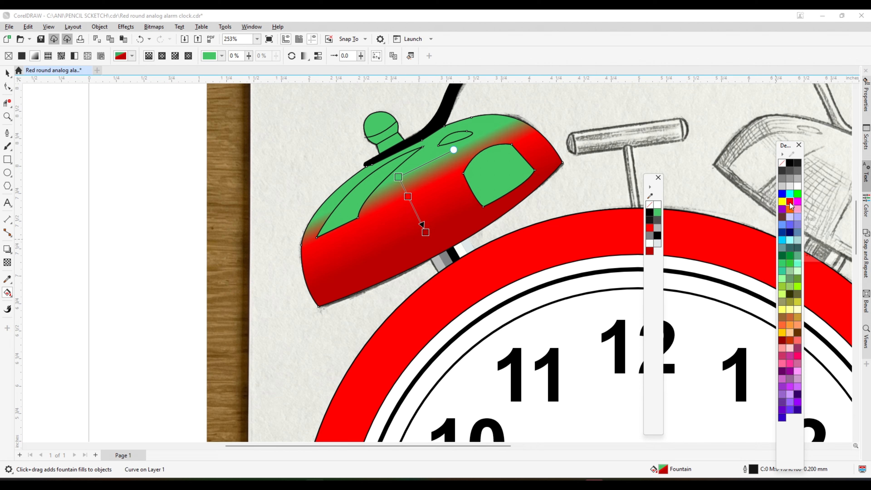
left_click(790, 202)
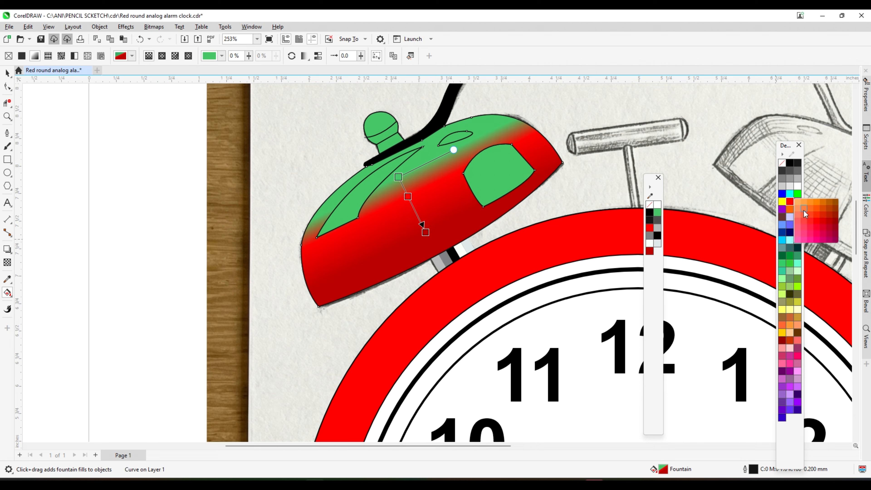
left_click(804, 212)
left_click(789, 209)
left_click_drag(425, 232, 434, 248)
- Compare pink, orange and red for the bell gradient's start, settle on a red-orange shade, and deselect the bell
left_click(398, 177)
left_click(797, 209)
left_click(789, 209)
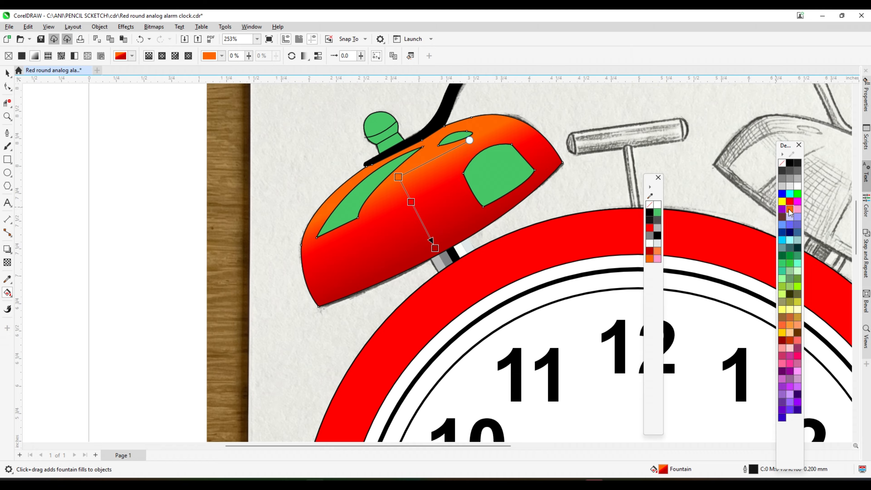
left_click(790, 202)
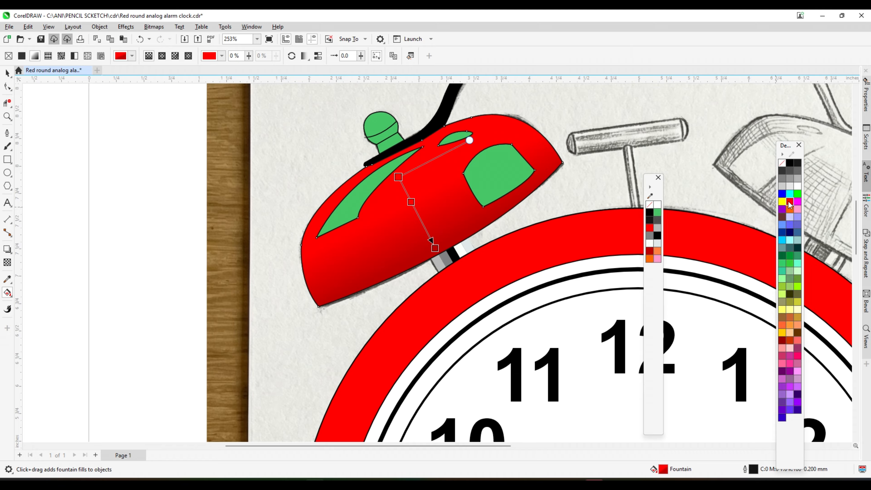
left_click(789, 204)
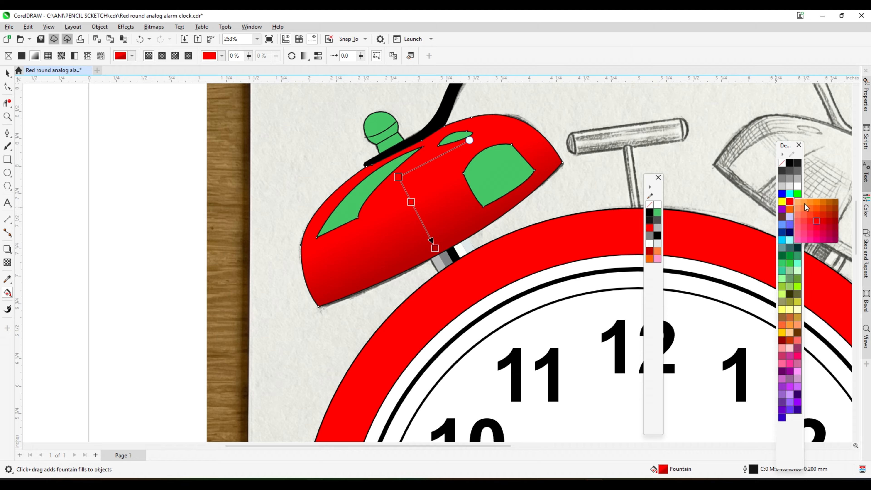
left_click(816, 210)
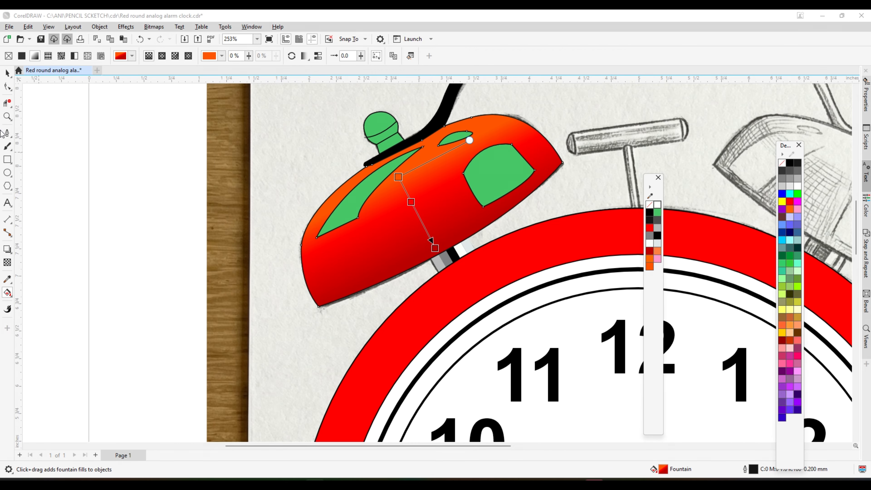
left_click(7, 73)
scroll(318, 160, "down", 3)
left_click(480, 175)
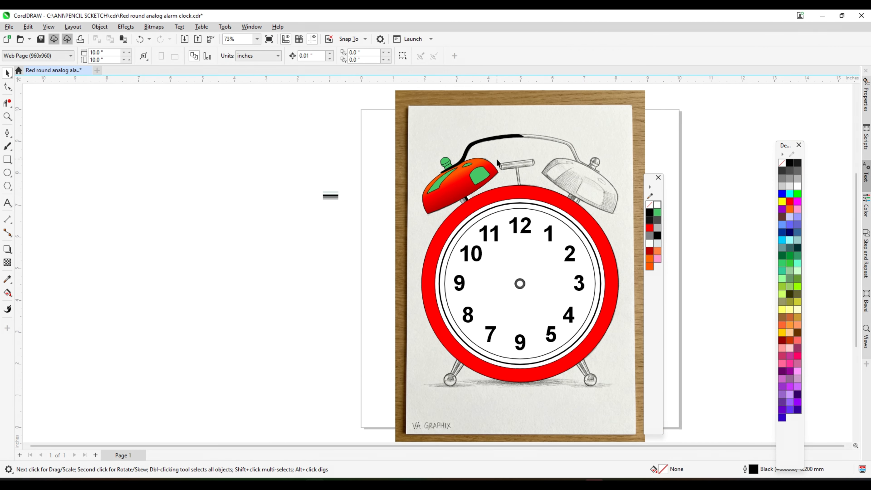
- Fill the three highlight shapes on the left bell white
scroll(510, 159, "up", 5)
left_click(797, 185)
right_click(797, 186)
scroll(154, 188, "up", 1)
left_click(342, 220)
left_click(797, 186)
right_click(797, 186)
left_click(432, 169)
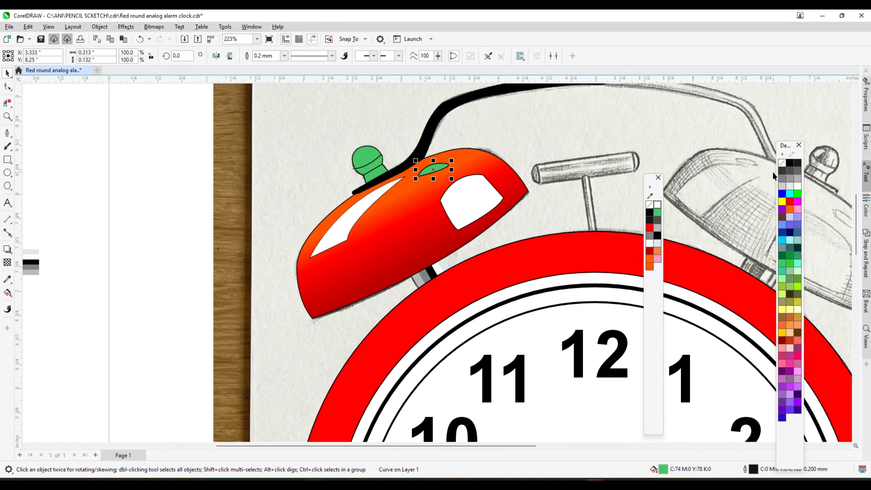
left_click(797, 186)
- Fill the bell knob's rounded cap dark grey and its lower band and neck light grey #E6E6E6
scroll(399, 152, "down", 1)
scroll(399, 152, "up", 4)
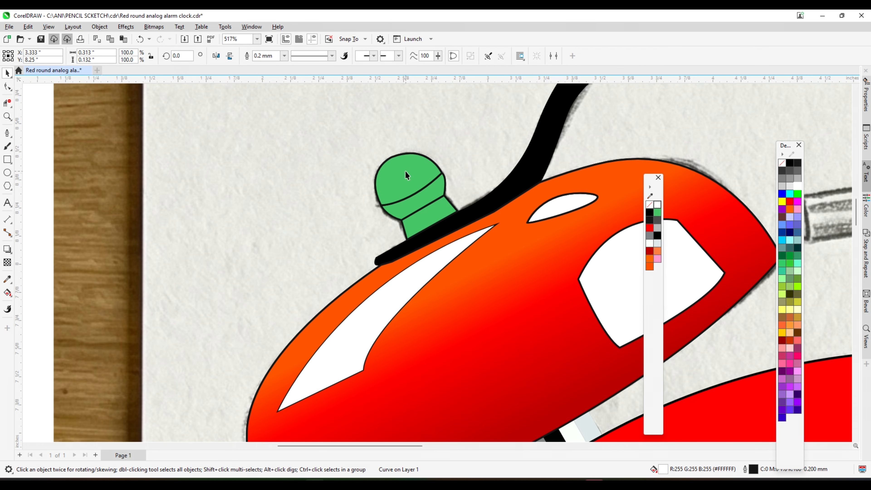
left_click(405, 171)
left_click(791, 173)
scroll(413, 185, "up", 3)
left_click(429, 218)
left_click(790, 186)
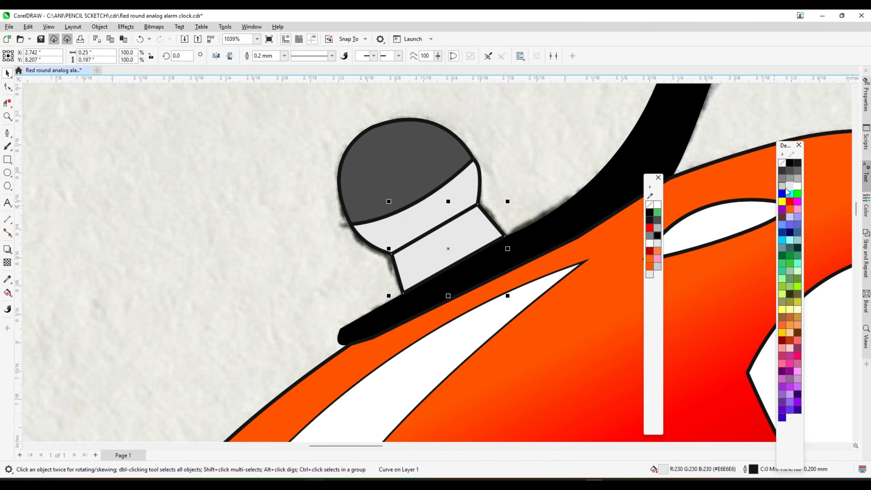
- Remove the outlines from all parts of the left bell and its knob, and save the drawing
scroll(477, 191, "down", 2)
left_click_drag(215, 142, 651, 377)
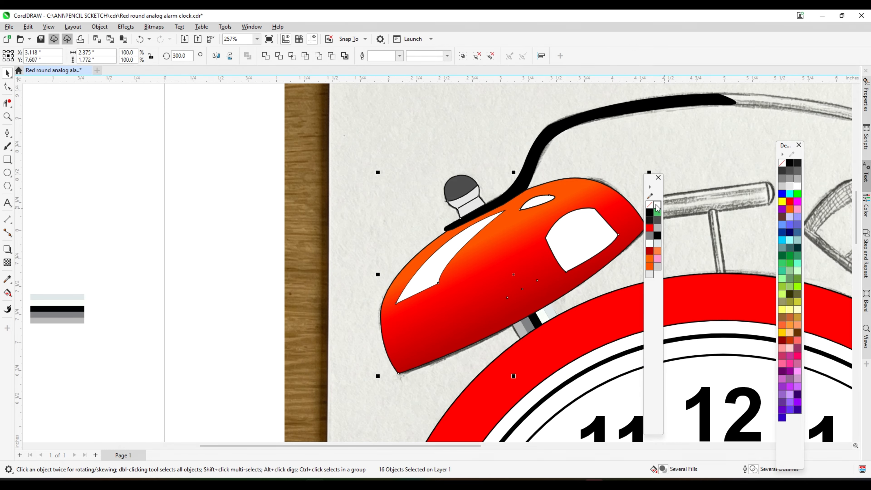
key("ctrl+s")
scroll(247, 188, "down", 1)
left_click(201, 171)
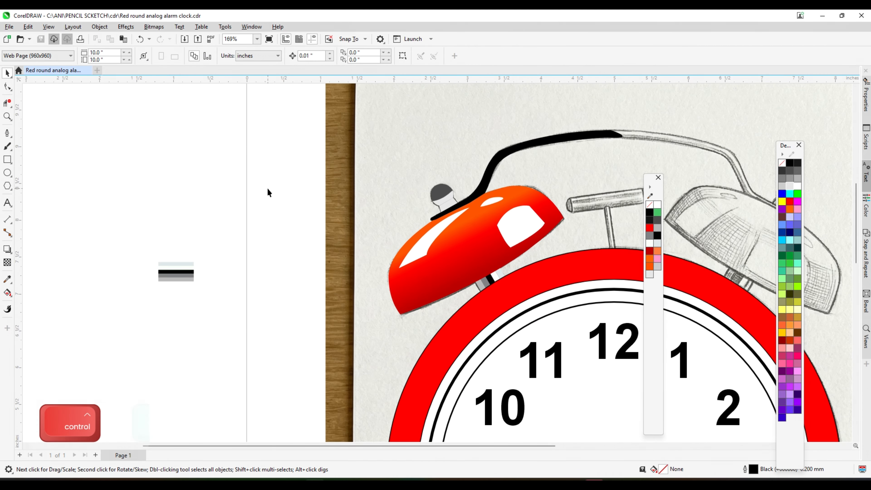
scroll(268, 188, "down", 1)
scroll(359, 200, "up", 1)
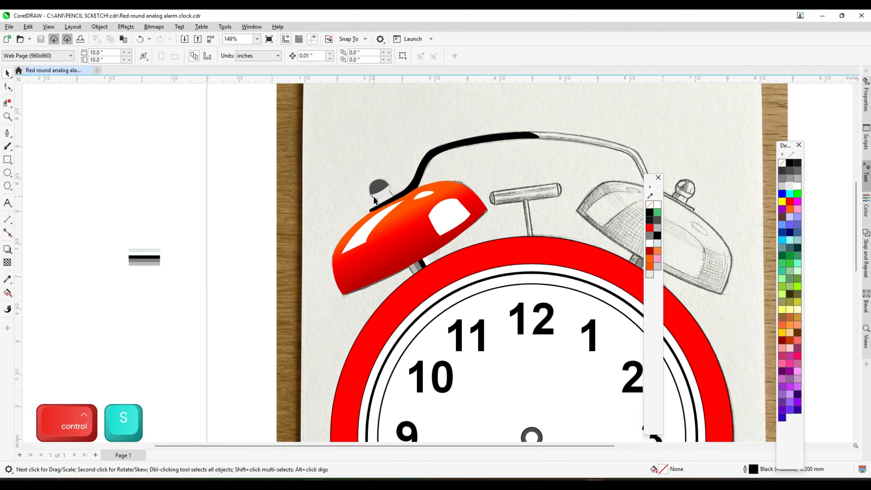
scroll(375, 196, "up", 2)
key("ctrl+s")
- Draw a curved highlight about 0.05 by 0.13 in along the knob cap's left side, filled white without outline
scroll(379, 196, "up", 2)
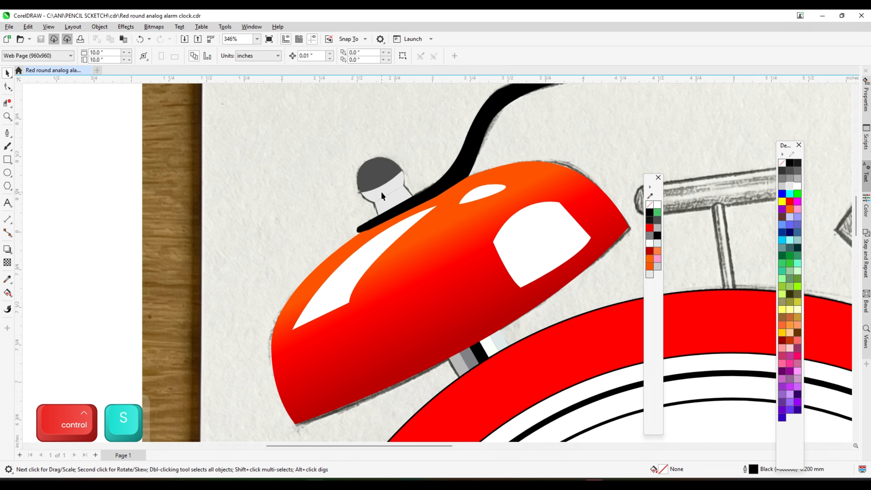
scroll(380, 191, "up", 5)
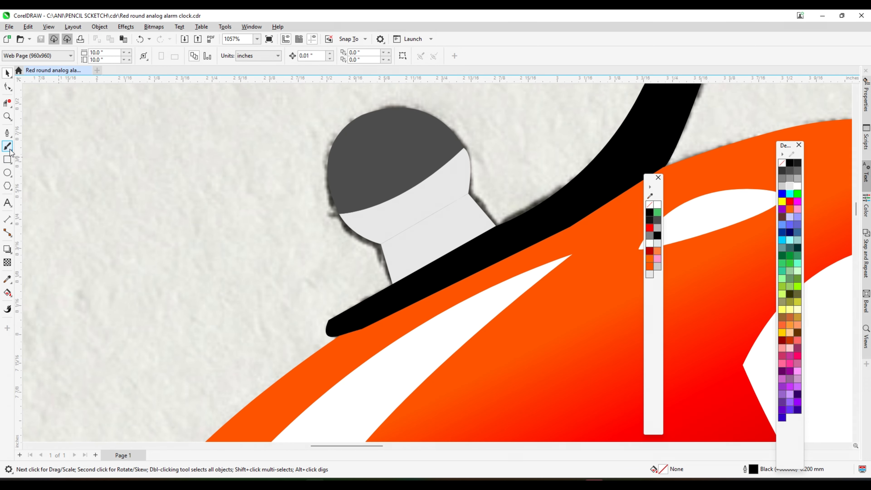
left_click(7, 132)
scroll(343, 151, "up", 2)
left_click(339, 144)
left_click_drag(343, 231, 370, 253)
left_click(343, 231, "alt")
left_click(365, 220)
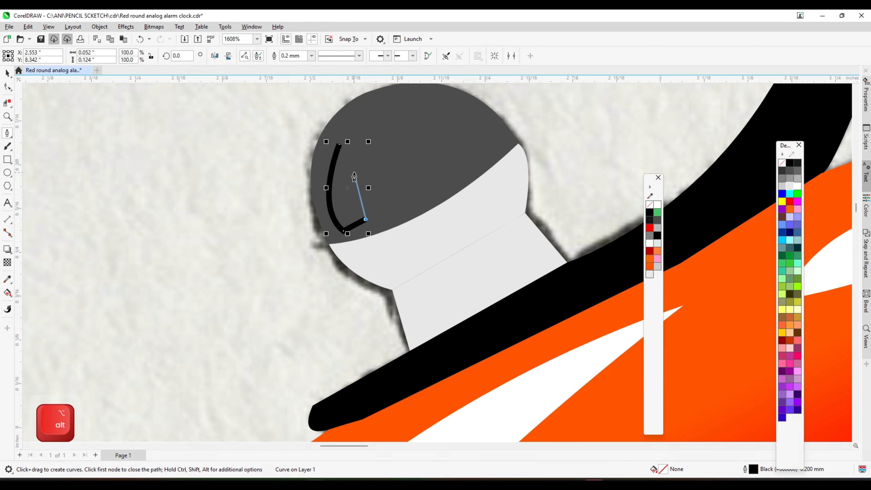
left_click_drag(352, 153, 358, 136)
left_click(339, 144)
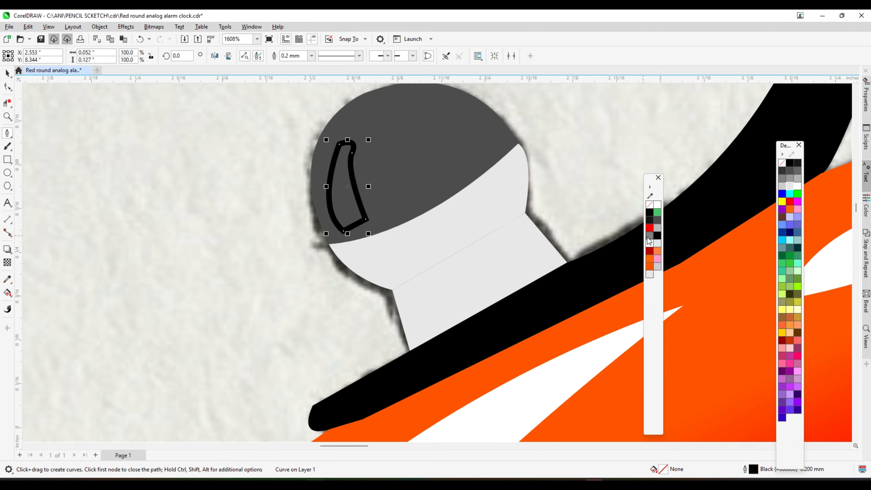
left_click(797, 186)
right_click(782, 162)
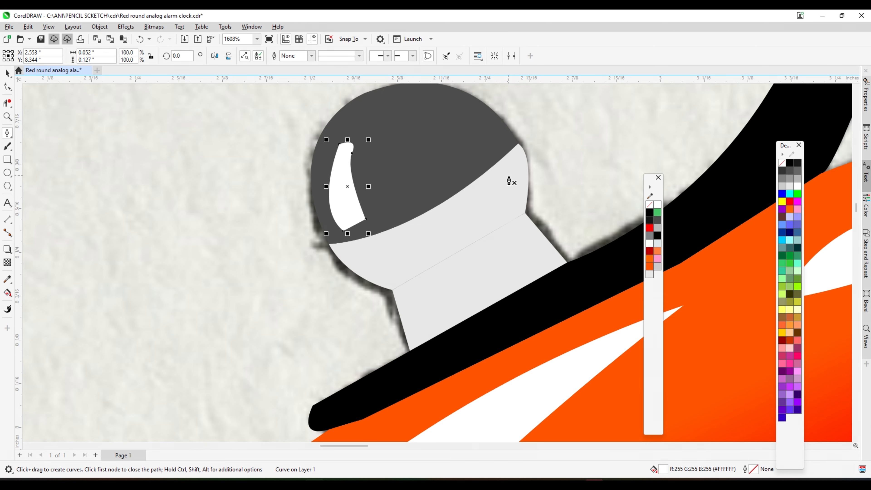
- Draw a second curved highlight on the upper right of the knob cap, filled white without outline
scroll(496, 161, "up", 1)
left_click(384, 121)
mouse_move(457, 186)
left_mouse_down()
mouse_move(452, 226)
mouse_move(466, 229)
left_mouse_up()
left_click_drag(501, 142, 476, 122)
left_click(383, 120)
left_click(657, 205)
right_click(649, 205)
key("Escape")
- Draw a closed four-sided shape about 0.23 by 0.18 in over the right side of the knob's neck
scroll(370, 149, "down", 3)
key("F6")
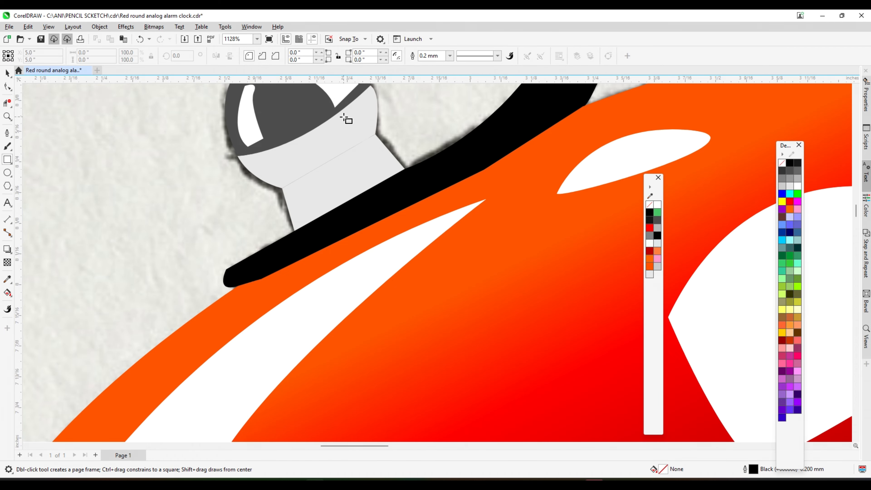
left_click(7, 132)
left_click(330, 137)
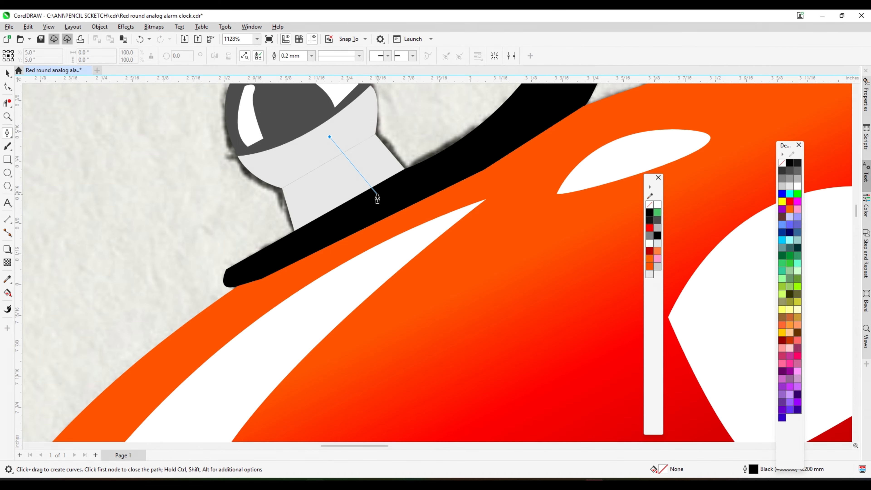
left_click(376, 194)
left_click(443, 186)
left_click(383, 105)
left_click(329, 136)
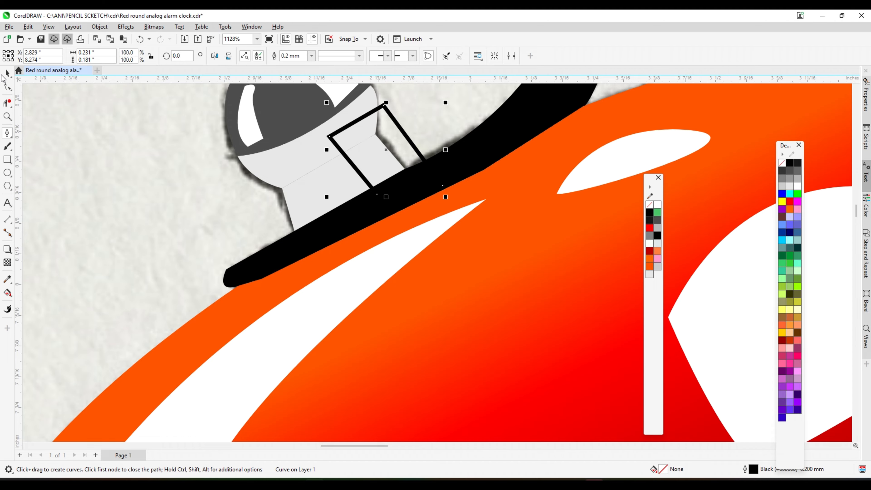
- Fill the four-sided neck shape light grey #CCCCCC and remove its outline
key("space")
left_click(783, 166)
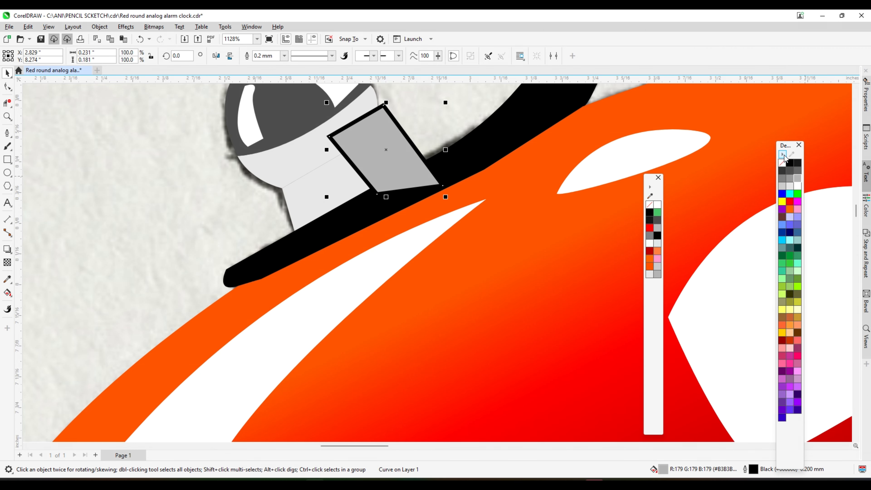
right_click(782, 164)
left_click(782, 186)
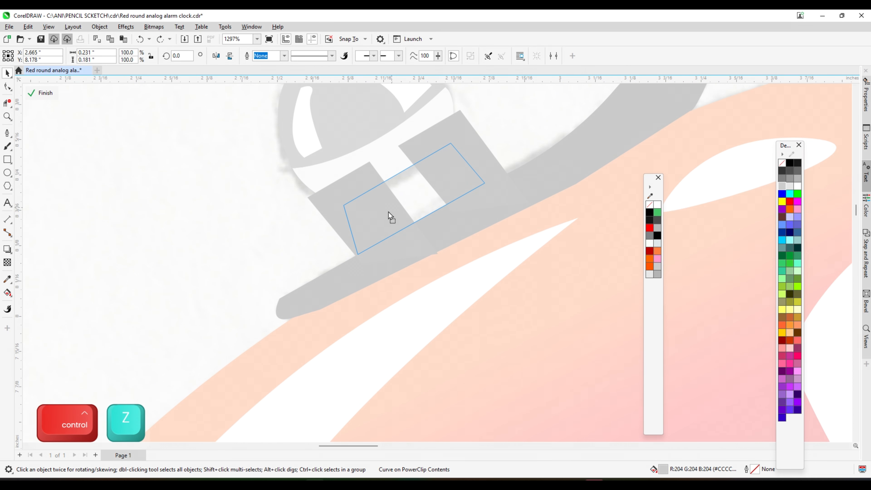
- Shift the left grey shape inside the neck's PowerClip outward and rotate it to about 347 degrees
left_click(386, 206)
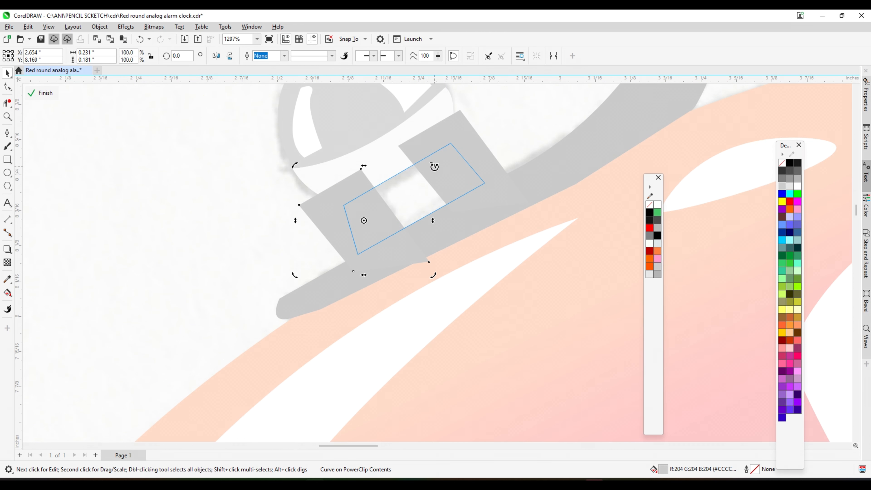
left_click_drag(434, 167, 442, 182)
left_click(397, 192)
scroll(398, 192, "down", 5)
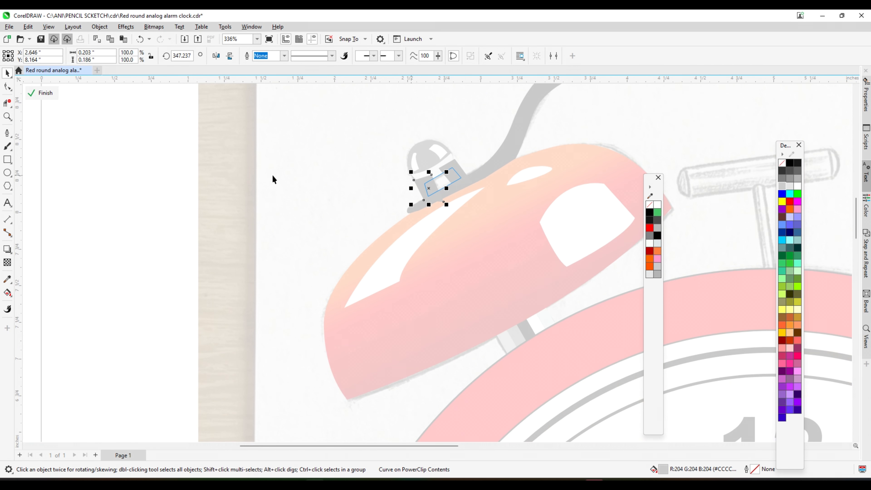
- Finish editing the neck's PowerClip and apply a linear fountain transparency that fades the bell's large right highlight towards its right edge
left_click(120, 155, "ctrl")
scroll(382, 130, "down", 4)
scroll(507, 174, "up", 5)
left_click(7, 262)
left_click_drag(425, 158, 480, 152)
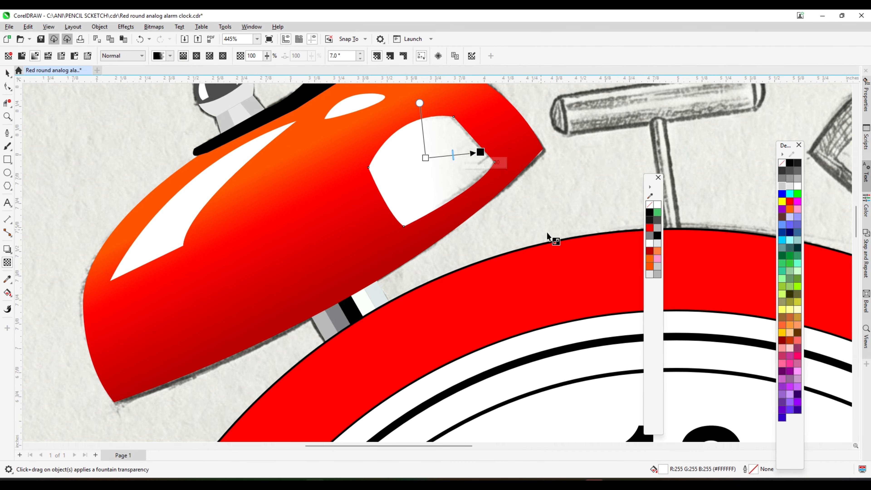
scroll(547, 237, "down", 2)
key("space")
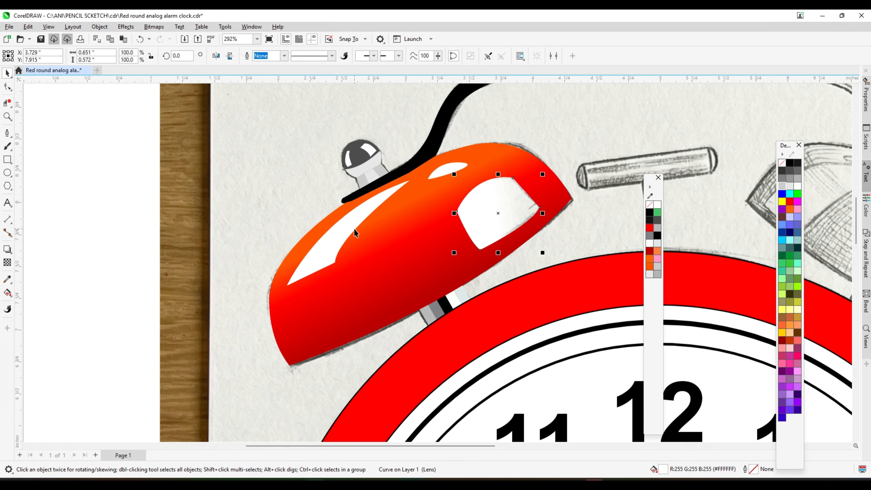
- Apply a Gaussian Blur with radius 2.7 to the long white highlight on the left side of the bell
left_click(354, 228)
scroll(354, 228, "up", 1)
left_click(153, 27)
left_click_drag(753, 238, 743, 236)
scroll(135, 154, "down", 4)
left_click(134, 153)
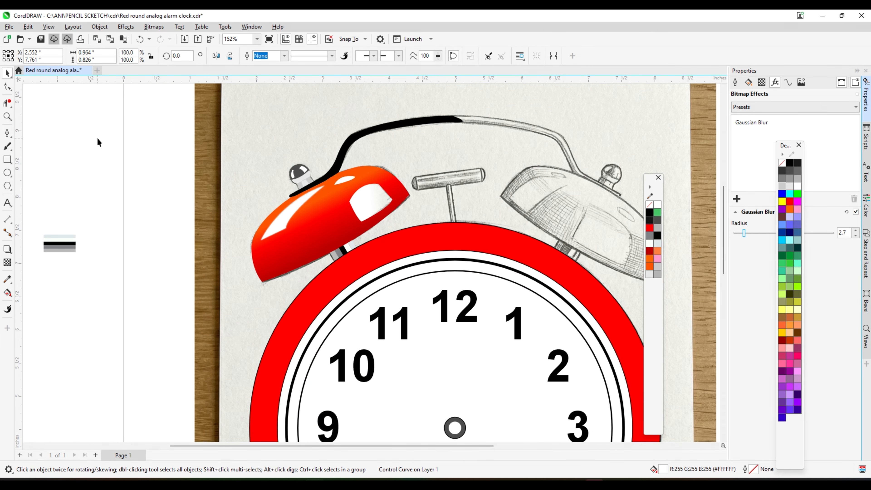
- Trim the black handle's right end at the clock's vertical centre line using a temporary rectangle, and delete the rectangle
left_click(6, 158)
left_click_drag(459, 106, 488, 156)
left_click(446, 124, "shift")
scroll(460, 122, "up", 2)
left_click(464, 117)
scroll(464, 191, "down", 3)
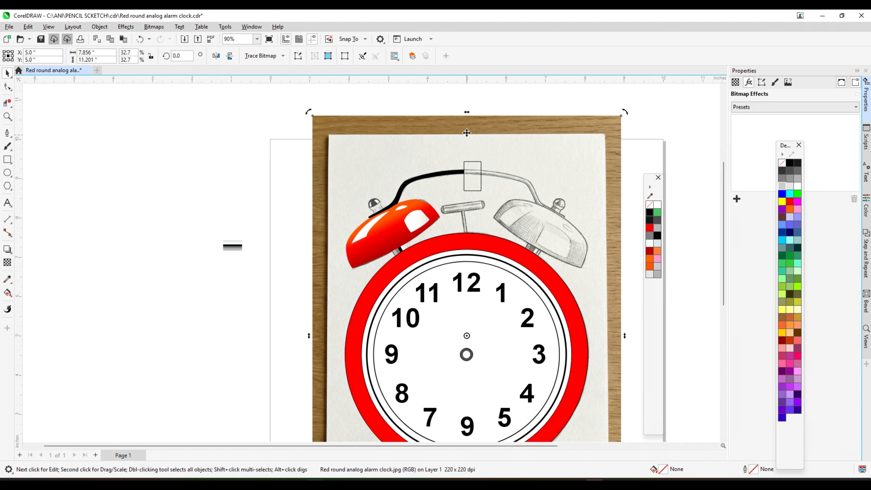
key("Escape")
scroll(465, 117, "up", 1)
left_click_drag(497, 218, 501, 214)
key("Delete")
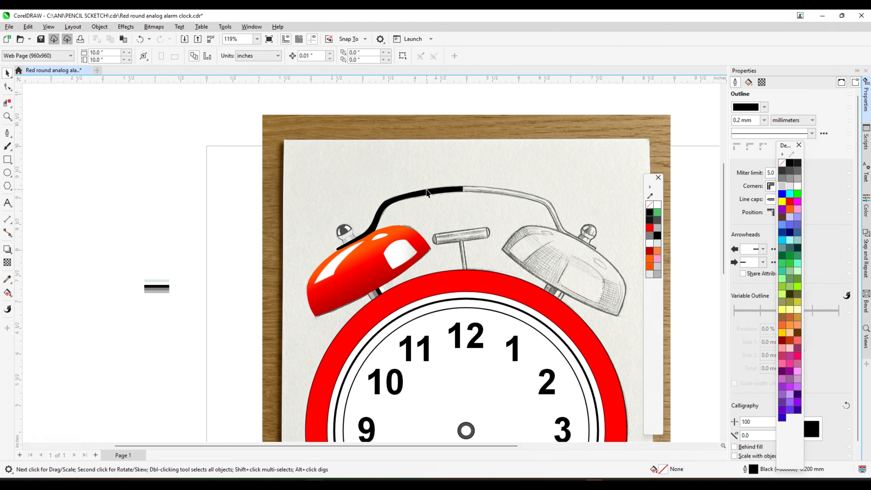
- Duplicate the left half of the black handle and mirror it horizontally to form the right half
left_click(425, 191, "ctrl")
key("ctrl+d")
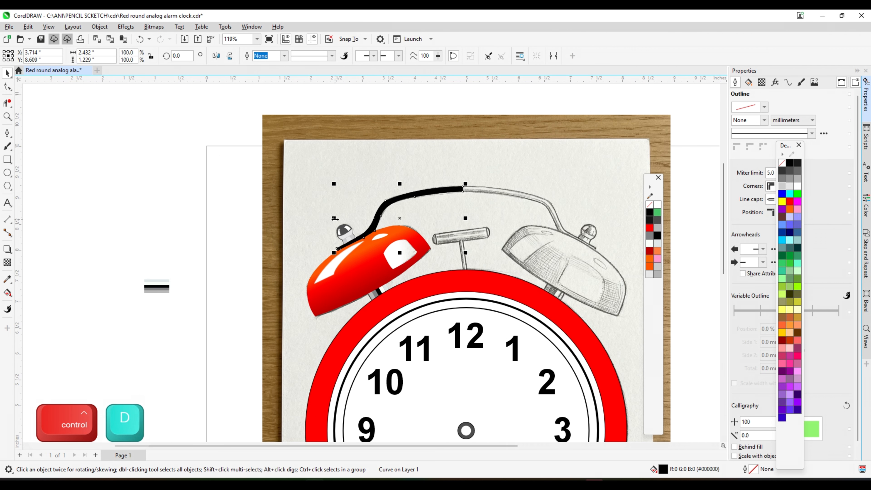
- Save the drawing and apply a Gaussian Blur with radius 2.8 to the bell's small upper highlight
scroll(372, 233, "up", 5)
left_click(379, 236)
key("ctrl+s")
left_click(125, 26)
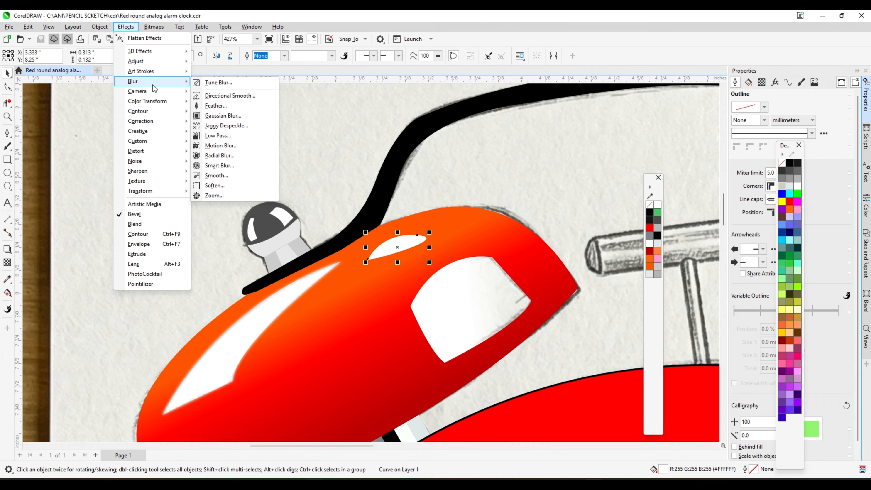
mouse_move(153, 63)
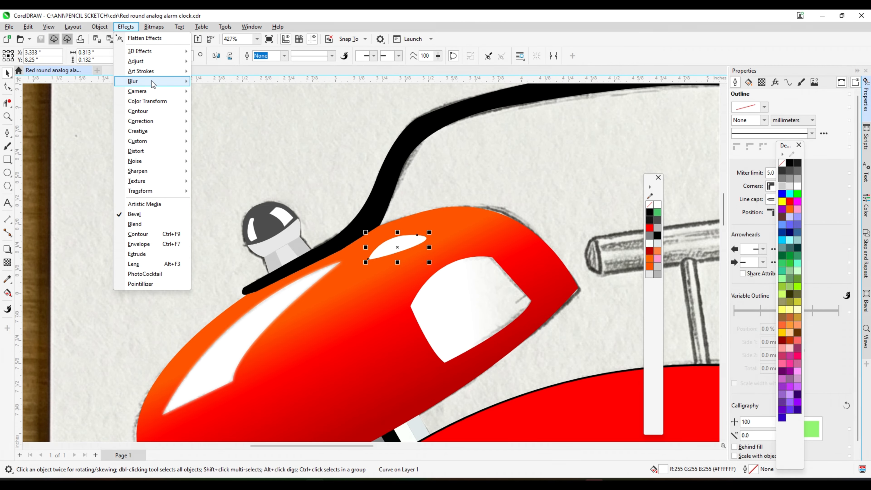
mouse_move(144, 81)
left_click(245, 116)
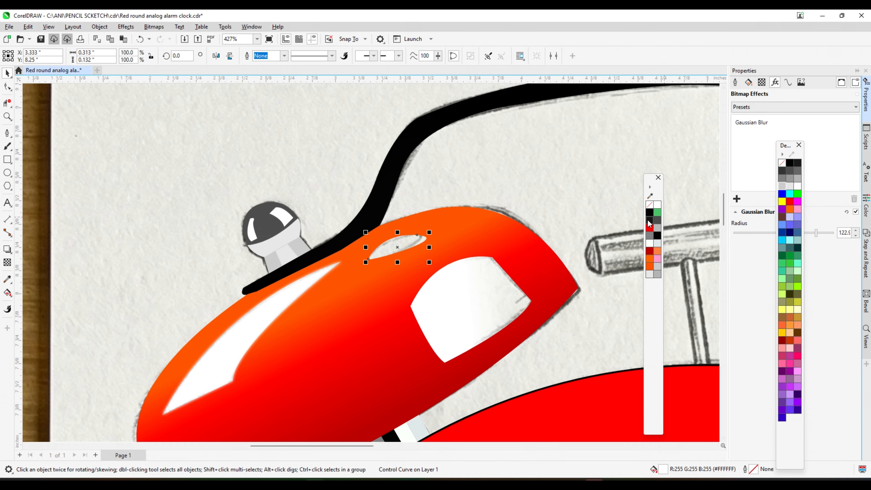
left_click_drag(754, 233, 744, 235)
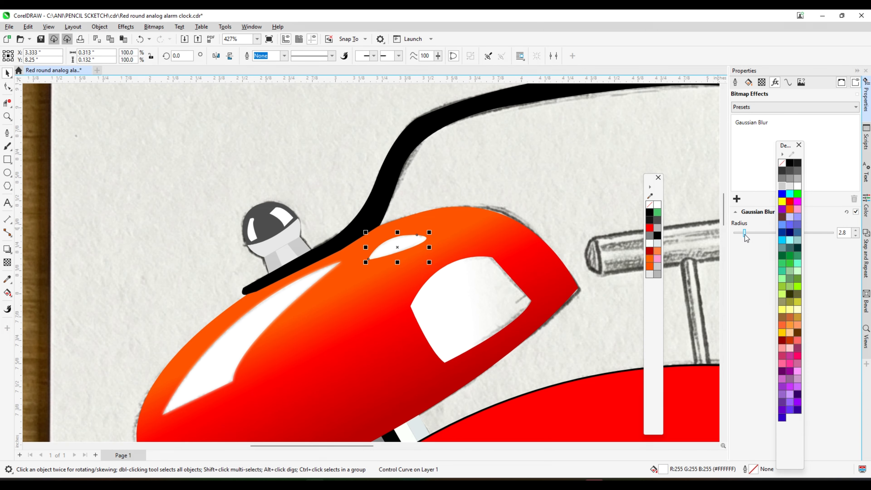
scroll(186, 212, "down", 3)
left_click(90, 197)
scroll(318, 185, "down", 1)
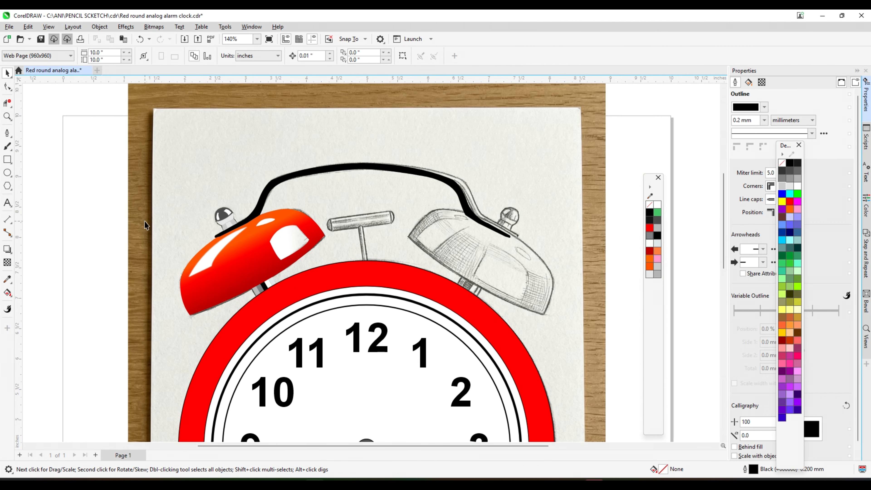
- Clip a copy of the metallic stripe group inside a rounded rectangle of about 1.27 by 0.225 in near the sketched hammer head
scroll(77, 264, "up", 4)
scroll(78, 264, "left", 2)
left_click(191, 253)
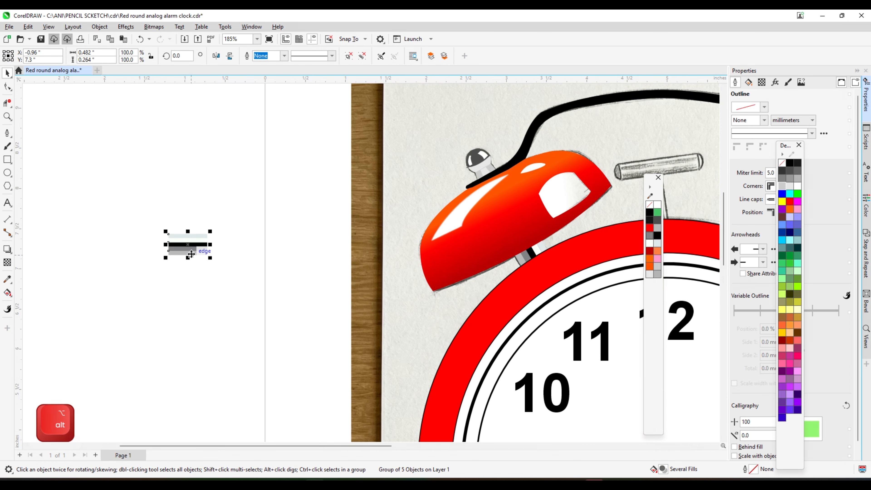
left_click_drag(191, 253, 369, 171)
right_click(180, 178)
scroll(182, 180, "up", 3)
key("F6")
key("shift")
left_click(8, 73)
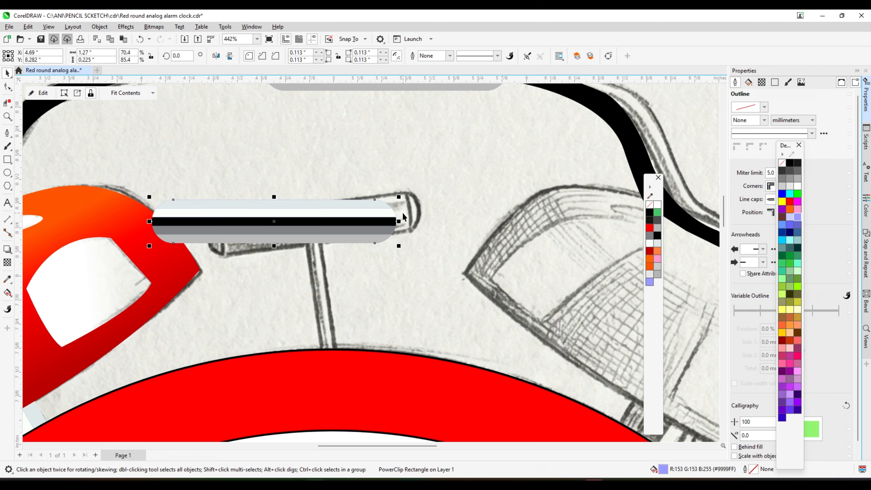
- Rotate the striped capsule to about 6.6 degrees and shrink it slightly to fit over the sketched hammer head
left_click(392, 210)
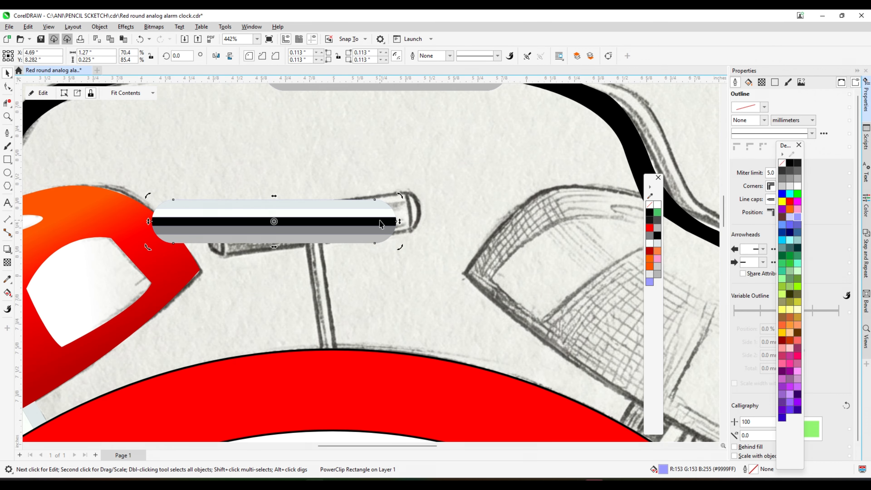
left_click_drag(402, 188, 434, 191)
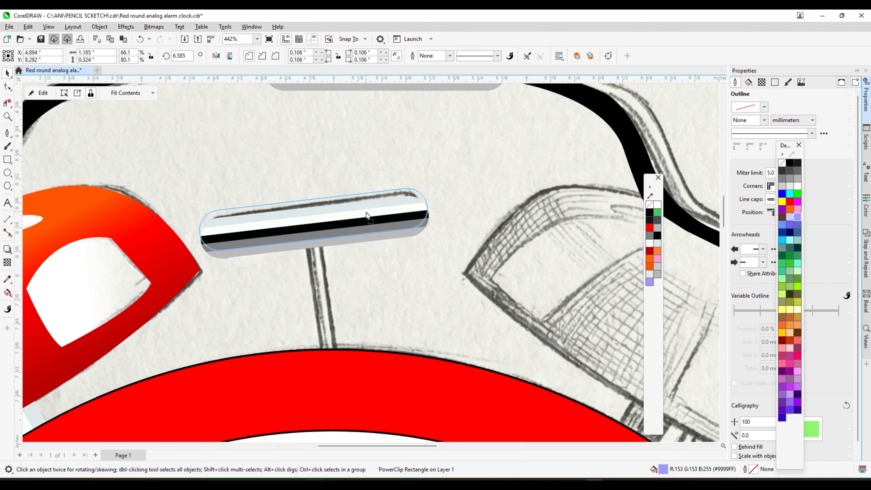
left_click(366, 212)
- Place a copy of the horizontal striped capsule below the hammer head and reduce its height to about 0.075 in
scroll(366, 212, "down", 1)
left_click_drag(384, 131, 365, 285)
scroll(426, 258, "up", 1)
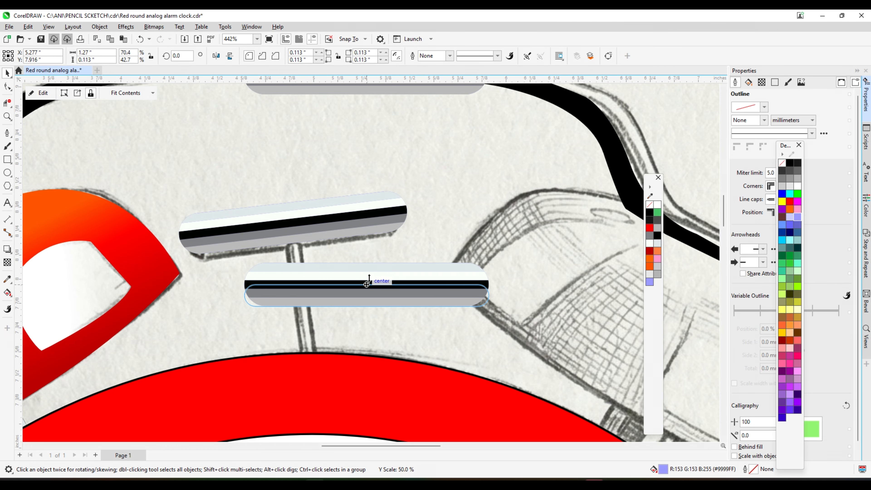
scroll(387, 307, "up", 1)
left_click(182, 56)
scroll(331, 353, "up", 1)
left_click_drag(358, 259, 359, 275)
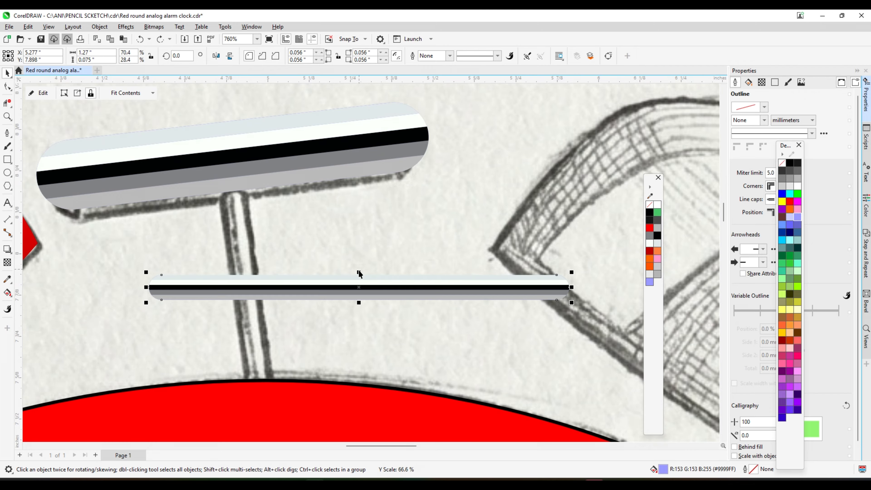
- Rotate the thin striped bar to about 276 degrees over the sketched hammer stem, and stack it one level above the back
left_click(367, 279)
left_click_drag(571, 271, 384, 389)
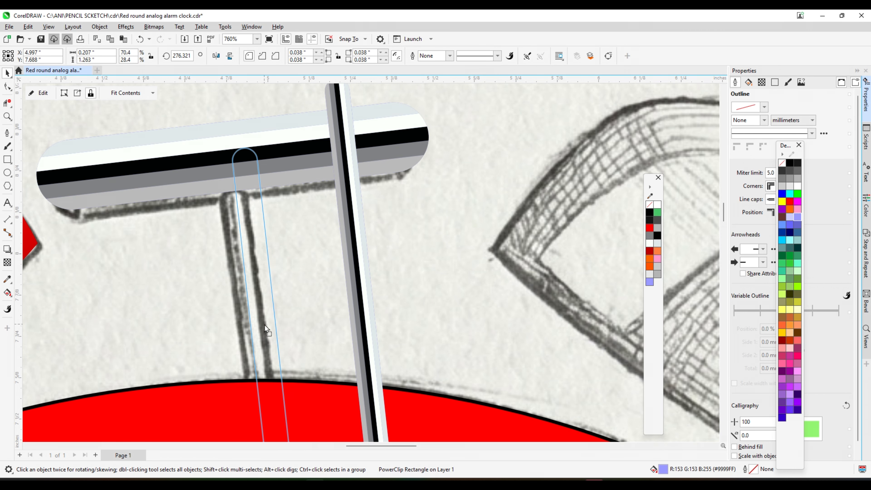
left_click_drag(251, 339, 253, 341)
key("shift+Page_Down")
key("ctrl+Page_Up")
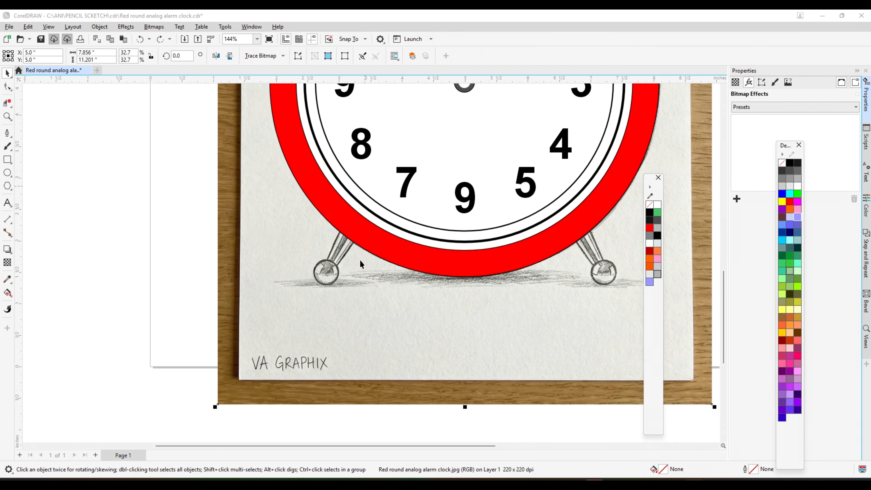
- Draw a circle about 0.385 in wide over the left foot's ball, filled black without outline
scroll(355, 273, "up", 2)
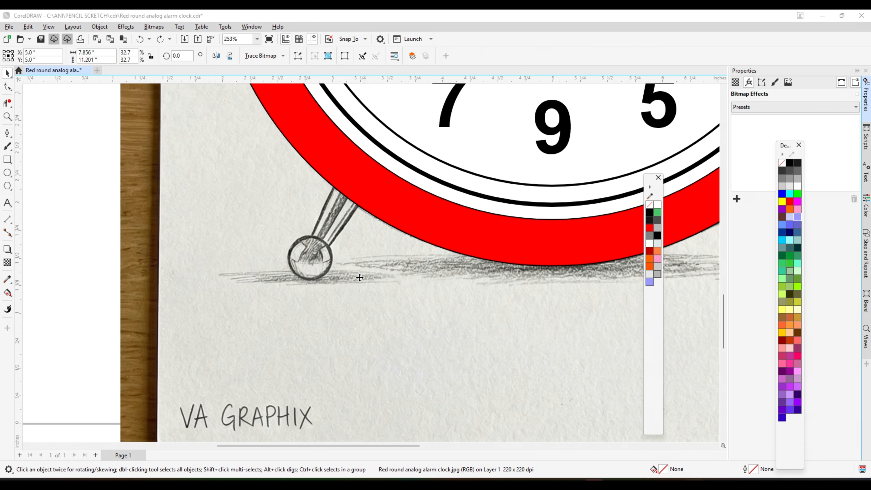
left_click(7, 173)
scroll(305, 258, "up", 2)
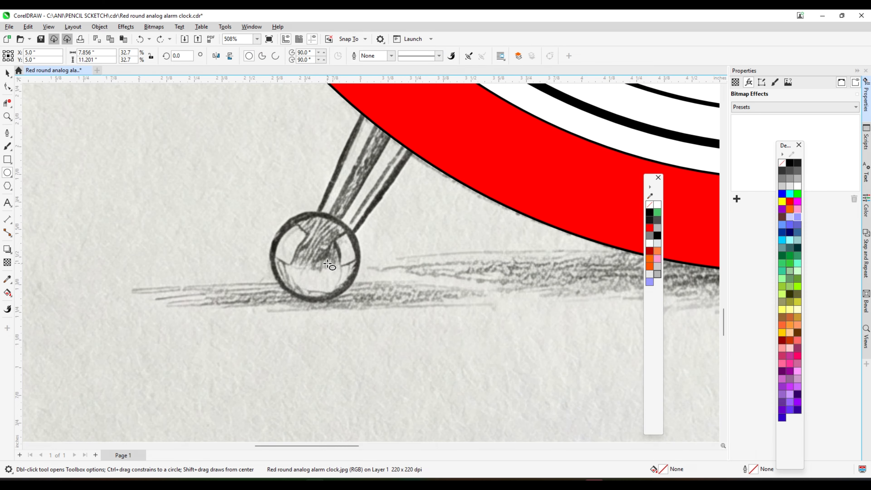
left_click_drag(319, 261, 362, 305)
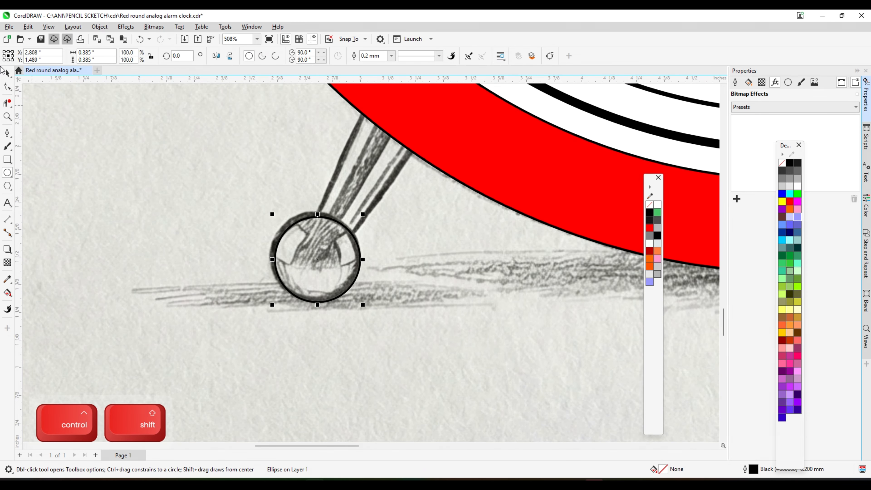
key("space")
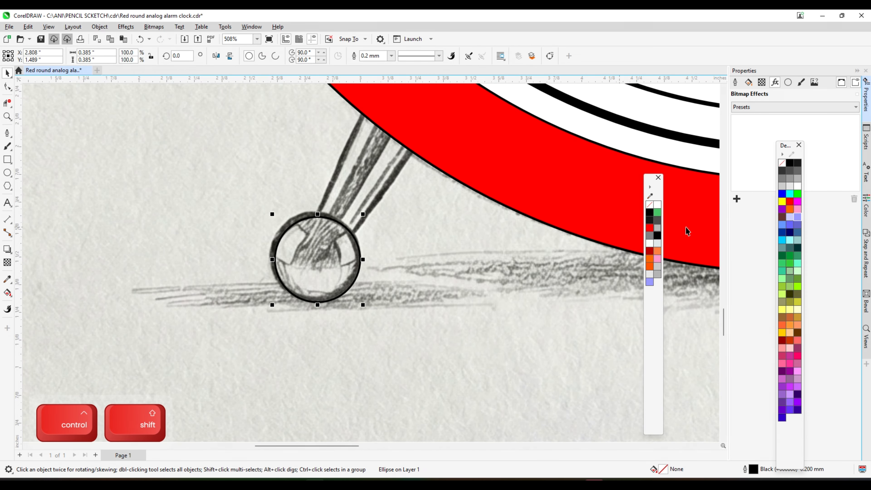
left_click(789, 163)
right_click(781, 163)
- Copy the black circle upward and flatten the copy into an ellipse about 0.385 by 0.297 in over the ball's upper part
scroll(330, 239, "up", 2)
left_click_drag(308, 275, 311, 220)
right_click(311, 219)
left_click_drag(311, 141, 311, 174)
left_click_drag(302, 253, 302, 246)
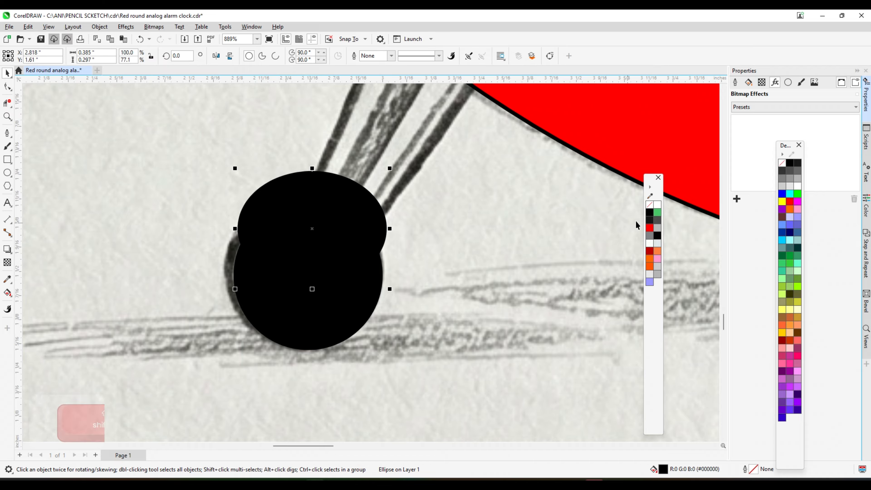
- Fill the foot's circle light grey #E6E6E6 and PowerClip the black ellipse inside it
left_click(324, 338)
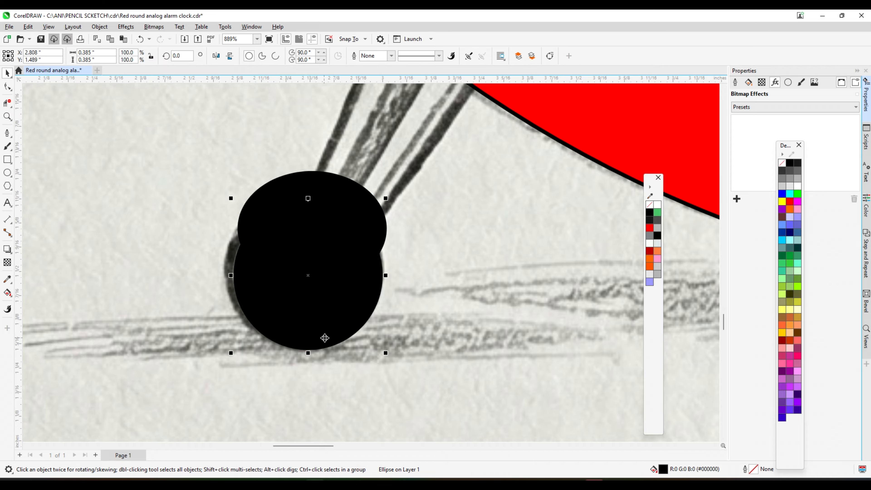
left_click(790, 186)
left_click(346, 223)
left_click(389, 317)
left_click(328, 312)
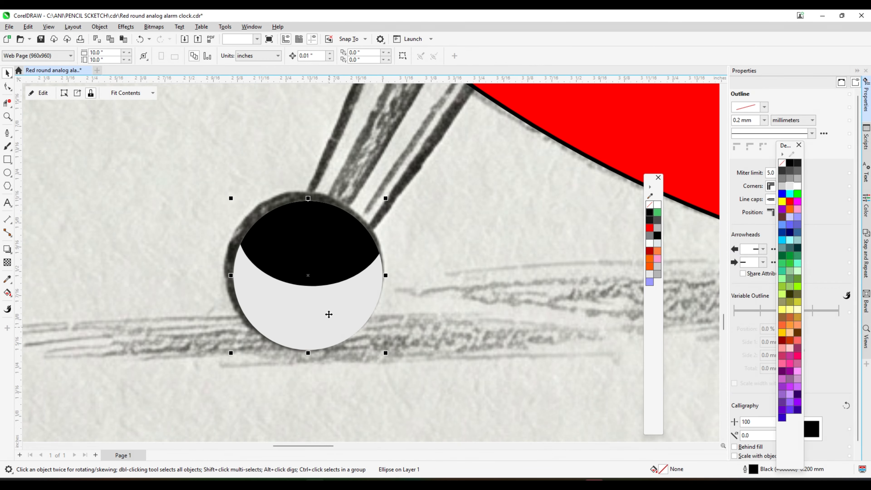
- Inside the foot ball's PowerClip, rotate the black ellipse to about 4.2 degrees and shift it slightly down and left
left_click(324, 248, "ctrl")
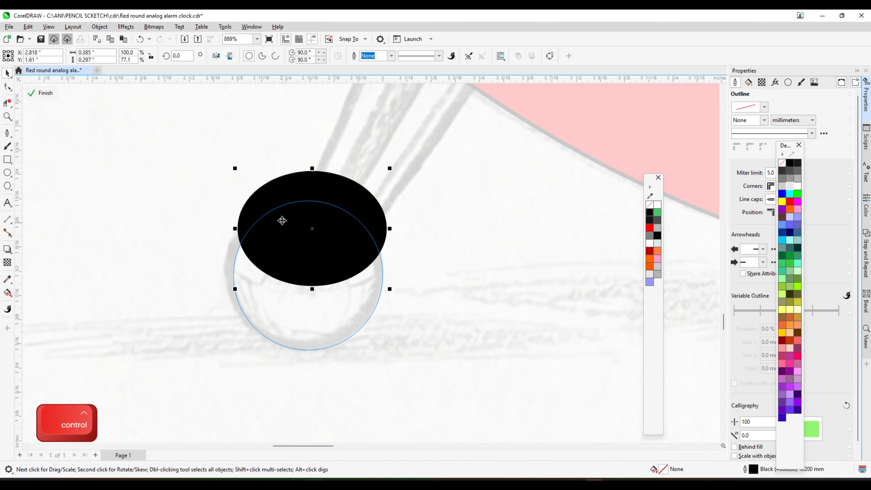
left_click(282, 220)
left_click_drag(234, 168, 229, 173)
left_click_drag(346, 204, 338, 211)
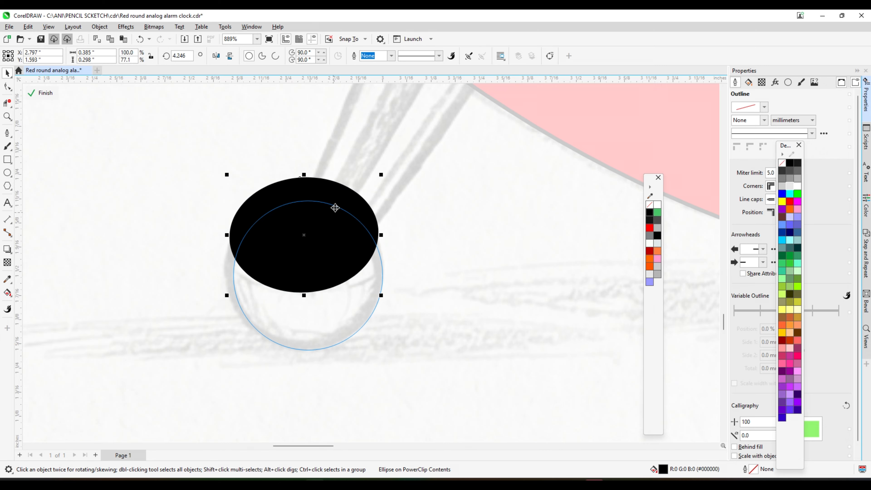
left_click(324, 126, "ctrl")
- Draw a closed highlight about 0.081 by 0.118 in with a curved outer edge on the black area's left side, filled white without outline
scroll(319, 242, "down", 1)
scroll(318, 242, "up", 1)
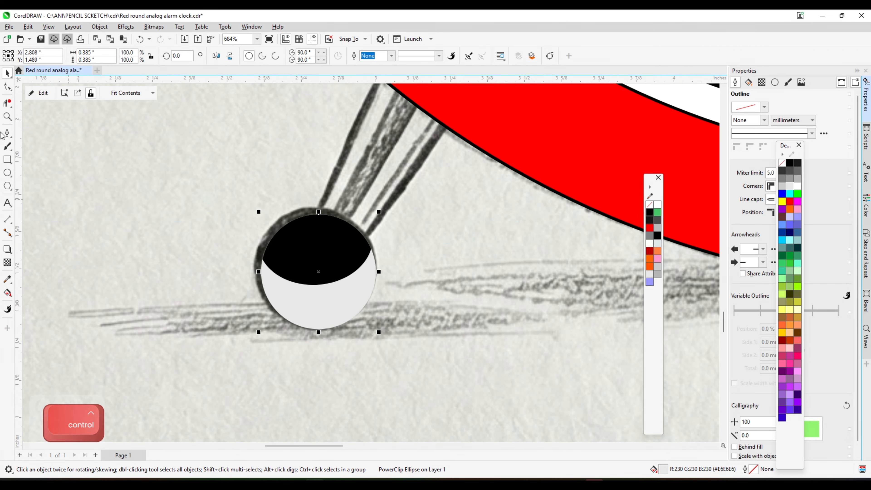
left_click(7, 132)
scroll(301, 247, "up", 1)
scroll(312, 246, "up", 1)
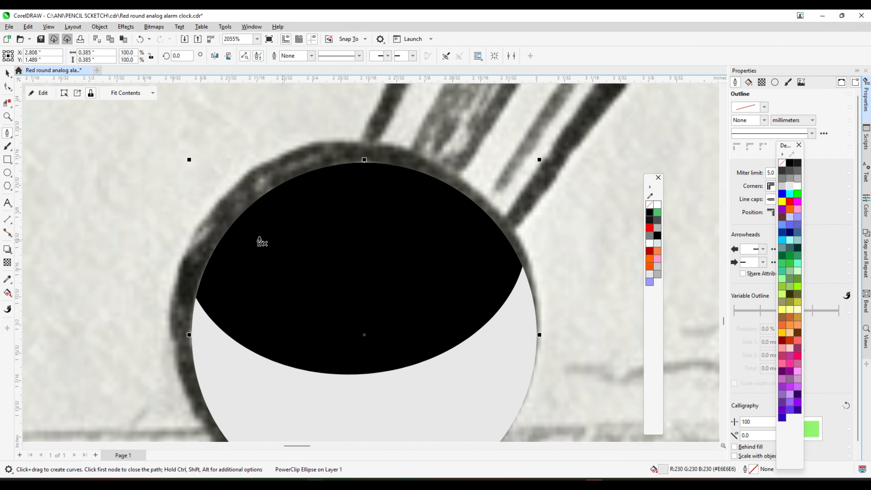
left_click(283, 232)
left_click_drag(217, 297, 209, 338)
key("alt")
left_click(259, 337)
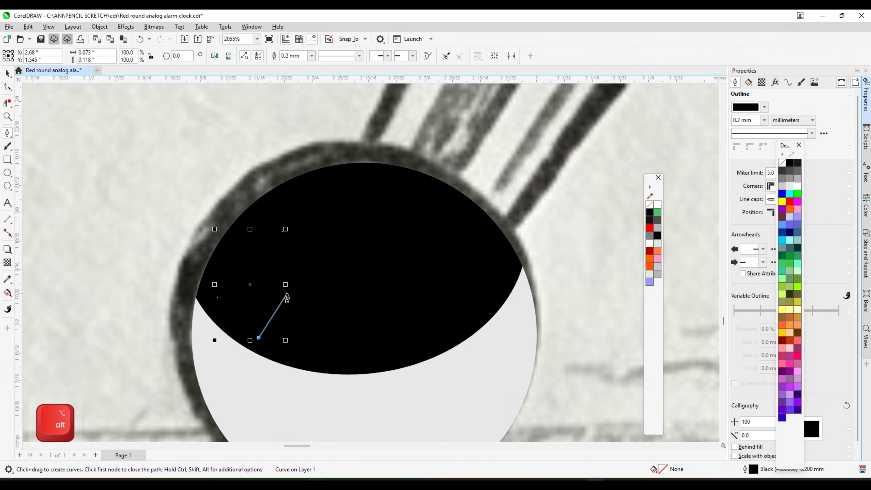
left_click(290, 290)
right_click(650, 246)
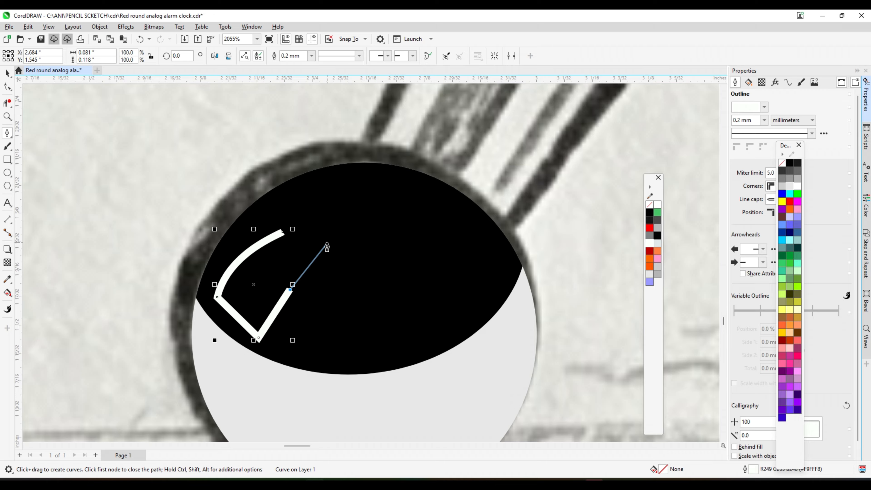
left_click(283, 231)
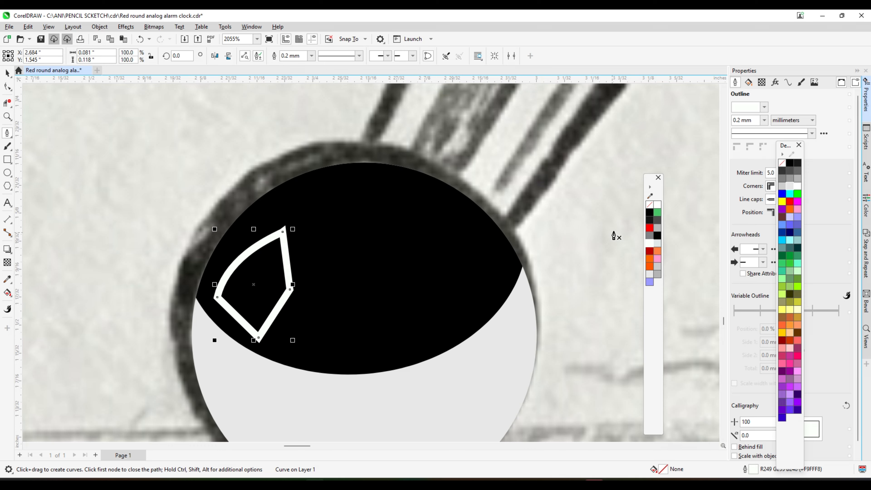
left_click(797, 186)
right_click(781, 164)
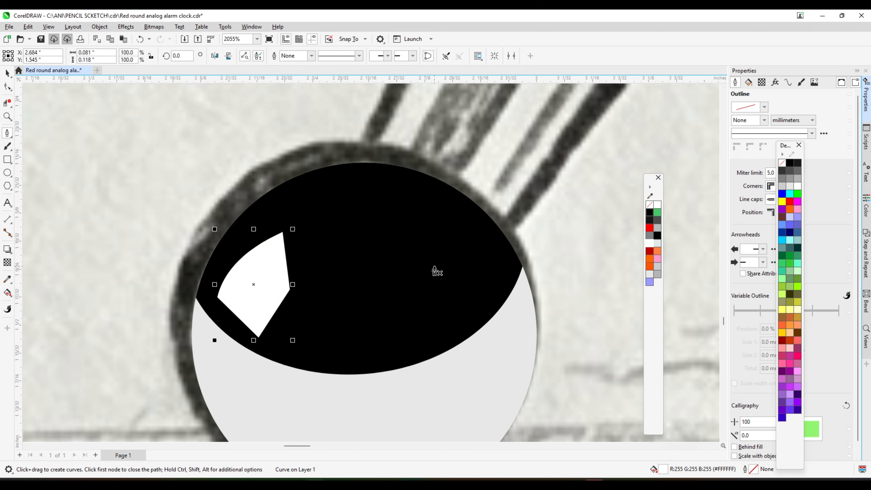
- Draw a closed curved highlight about 0.121 by 0.115 in on the black area's right side, filled white without outline
left_click(400, 244)
left_click_drag(461, 320, 459, 367)
key("alt")
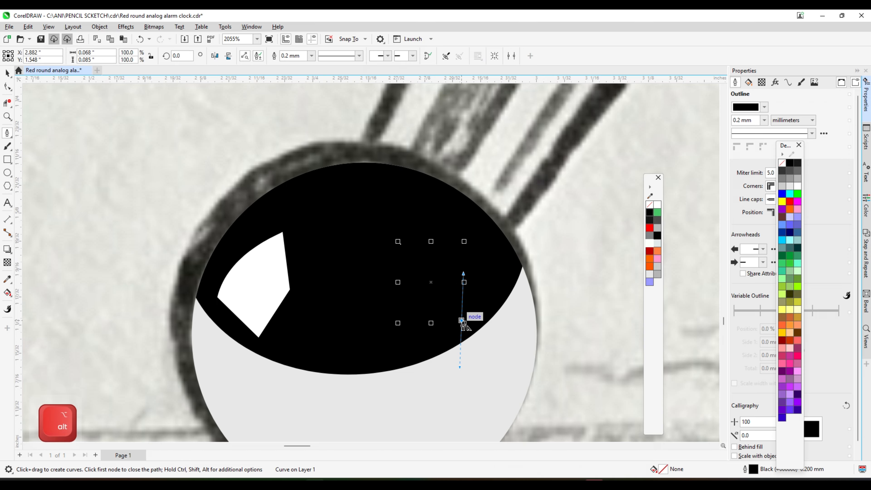
right_click(654, 243)
left_click(509, 266)
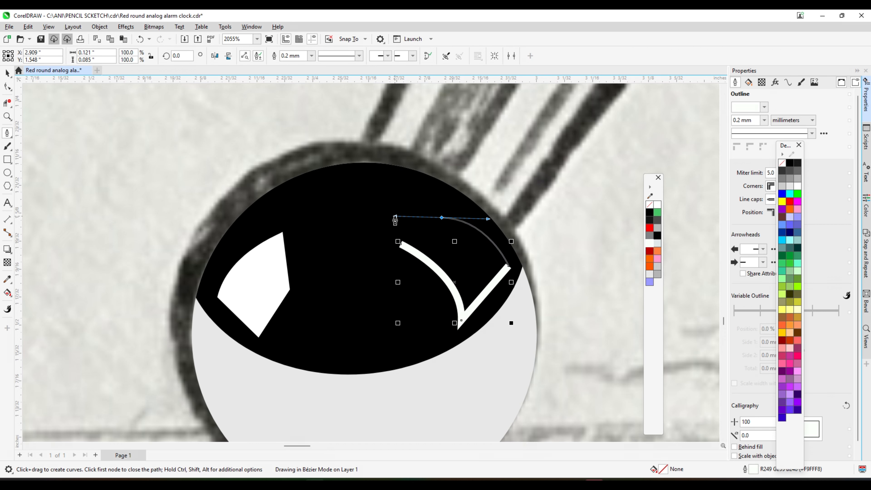
left_click(400, 244)
left_click(657, 205)
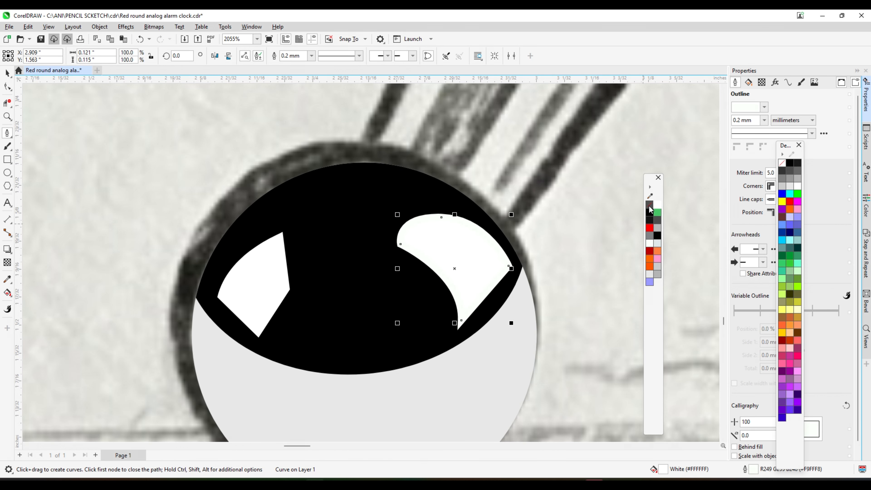
right_click(649, 205)
scroll(457, 216, "down", 2)
key("space")
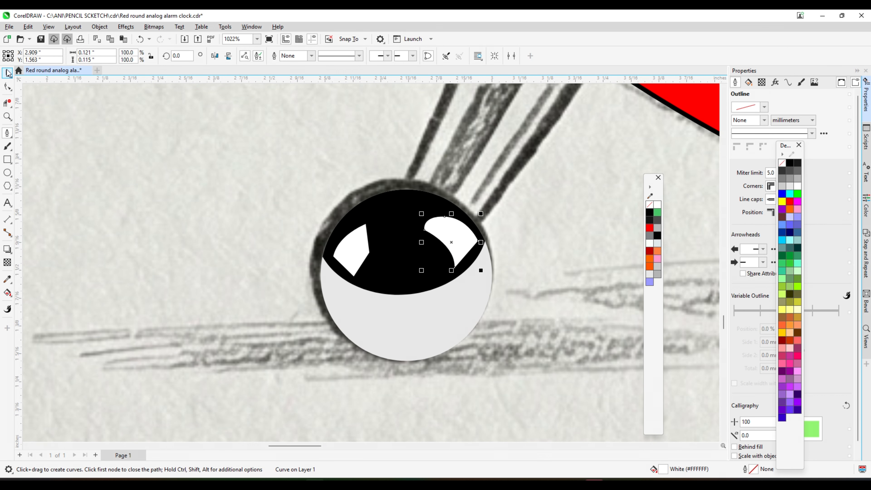
- Select the finished leg with its ball foot and place a mirrored copy on the clock's lower right side
scroll(401, 191, "down", 2)
left_click_drag(416, 301, 415, 293)
left_click(8, 73)
scroll(263, 260, "down", 2)
left_click_drag(290, 291, 498, 258)
scroll(297, 267, "down", 2)
- Send the two grouped legs behind the red clock ring while keeping them in front of the sketch
left_click(297, 266)
scroll(472, 261, "up", 1)
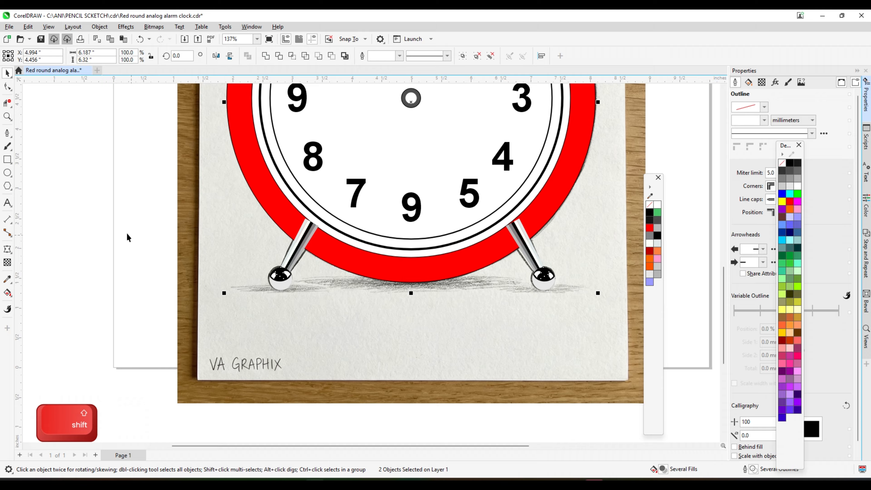
key("Delete")
left_click(279, 280)
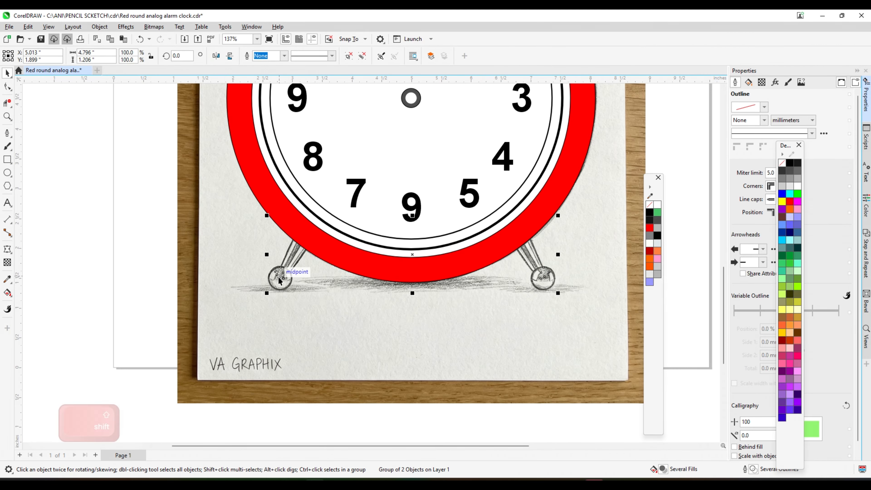
key("shift+F4")
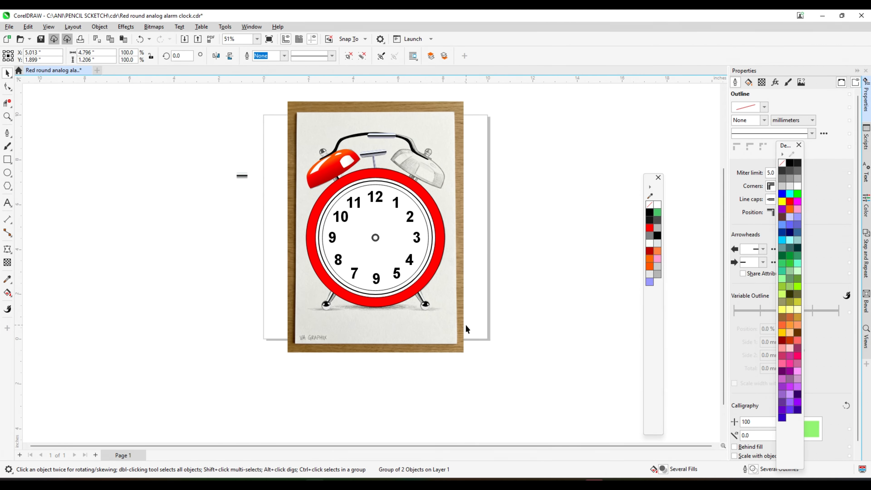
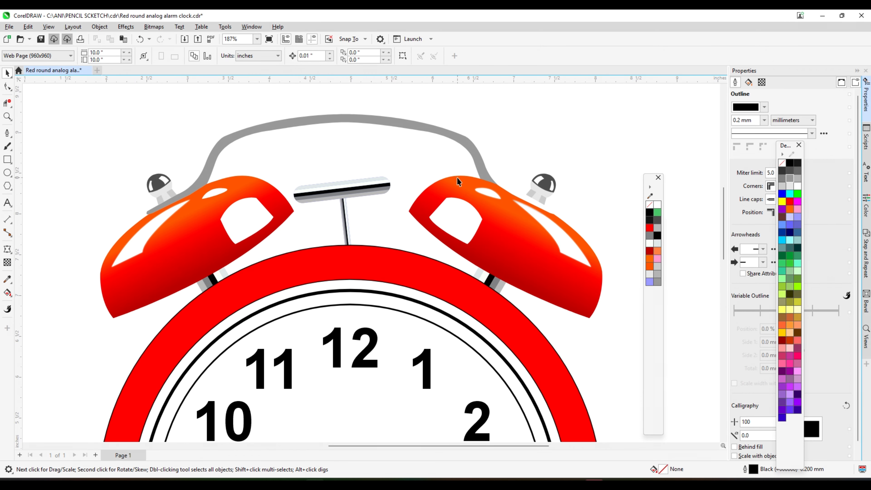
- Apply the Inner Edge shadow preset to the grey handle and save the drawing
left_click(293, 121)
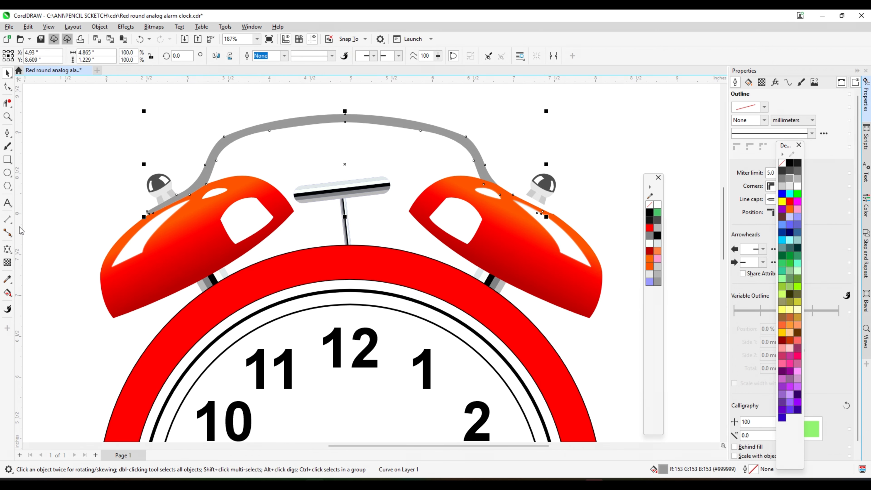
left_click(8, 249)
left_click(38, 249)
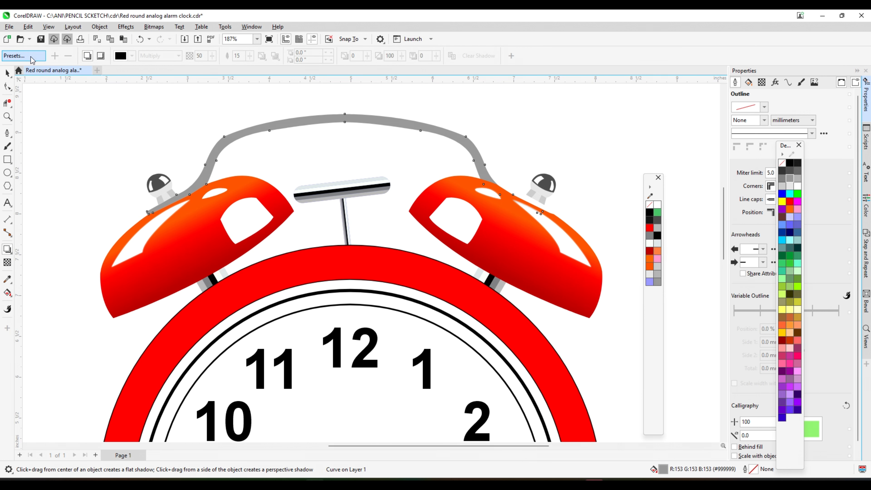
left_click(24, 55)
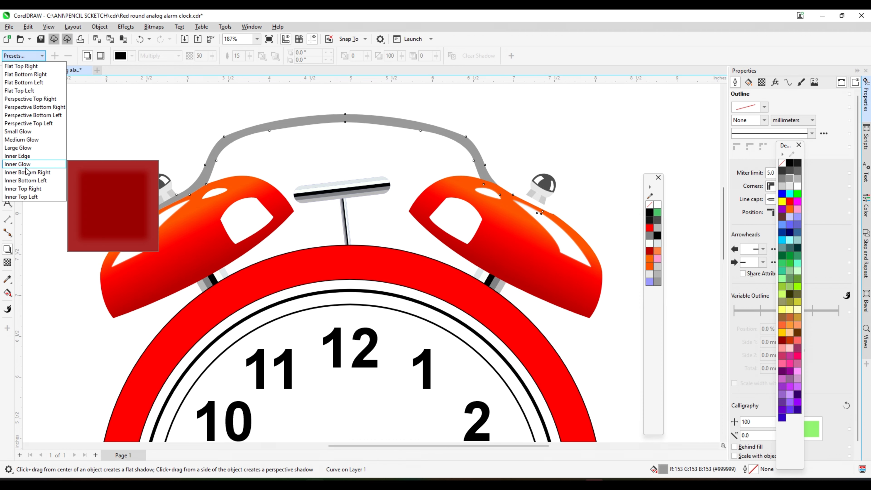
left_click(28, 155)
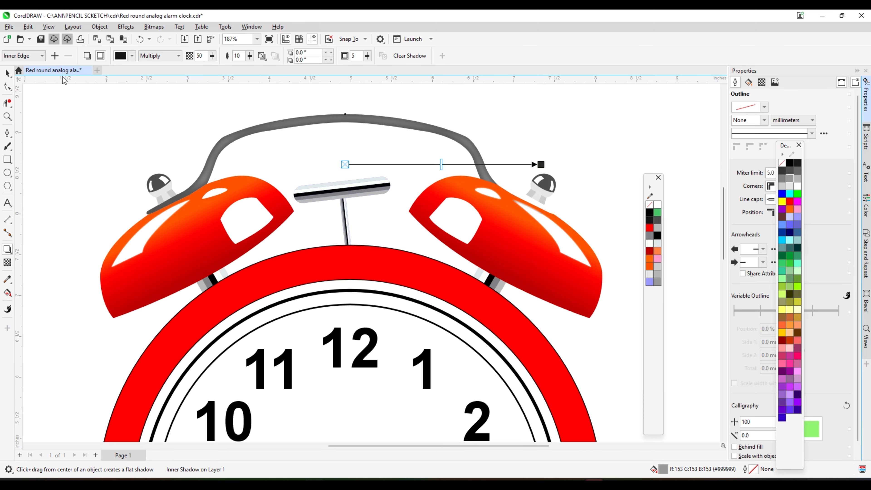
key("space")
scroll(544, 157, "down", 3)
left_click(578, 107)
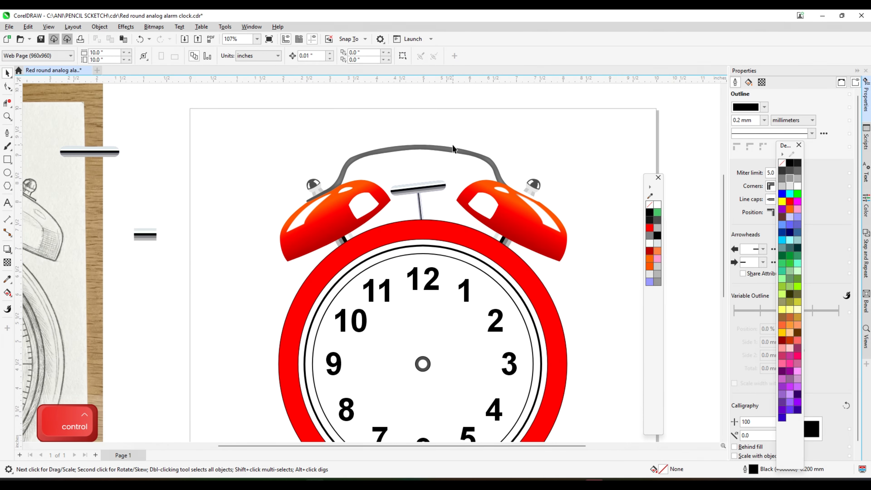
key("ctrl+s")
key("F4")
key("ctrl+s")
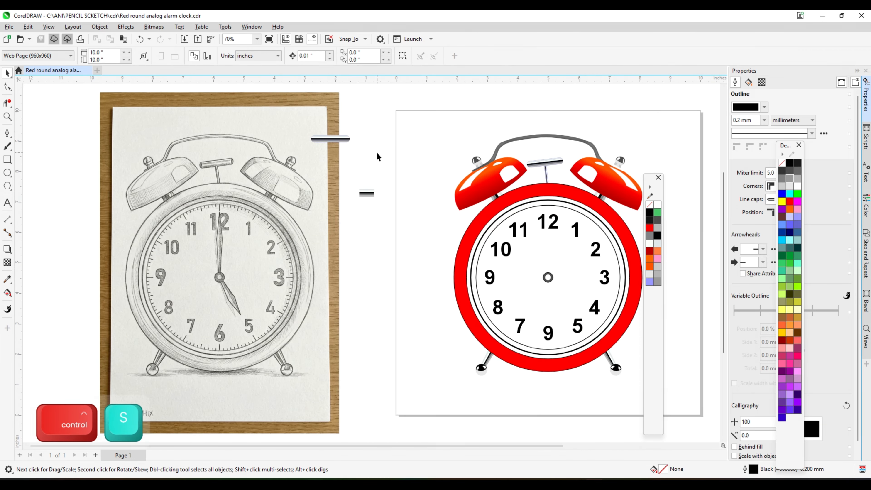
- Remove the outline from the large red clock circle and save the drawing
scroll(380, 168, "down", 3)
scroll(459, 155, "up", 2)
left_click_drag(383, 218, 441, 254)
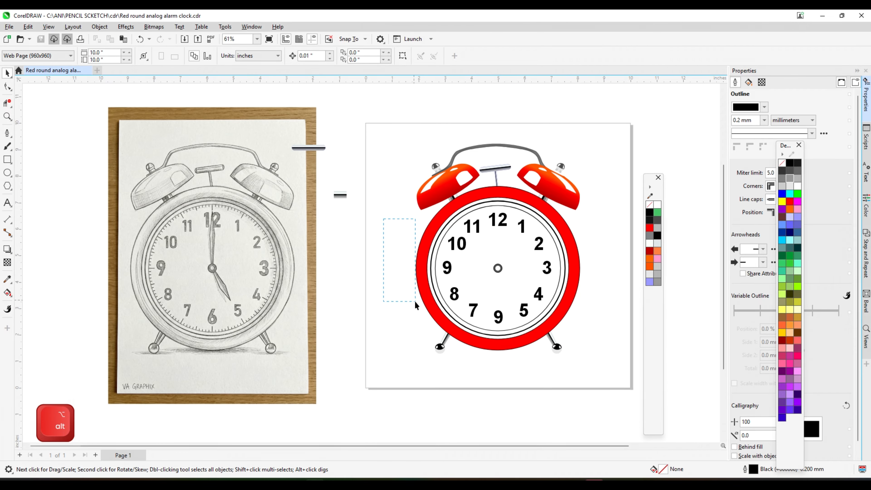
left_click_drag(414, 300, 424, 308)
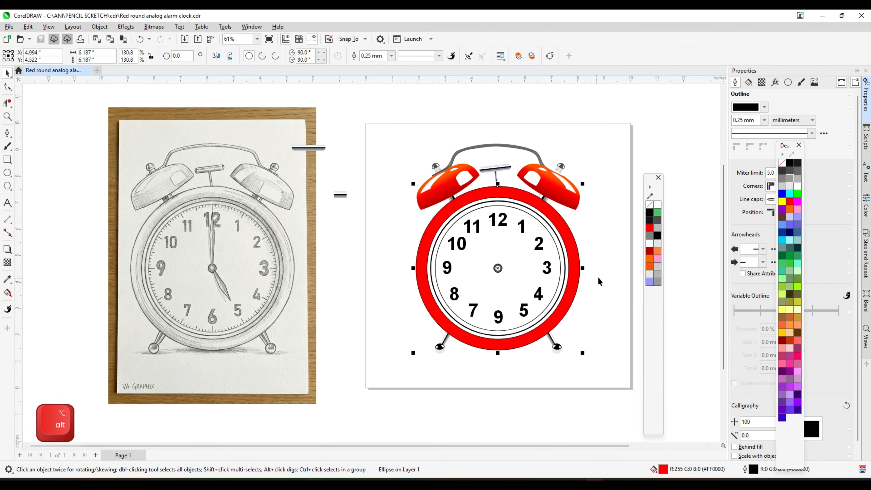
right_click(650, 205)
left_click(603, 267)
key("ctrl+s")
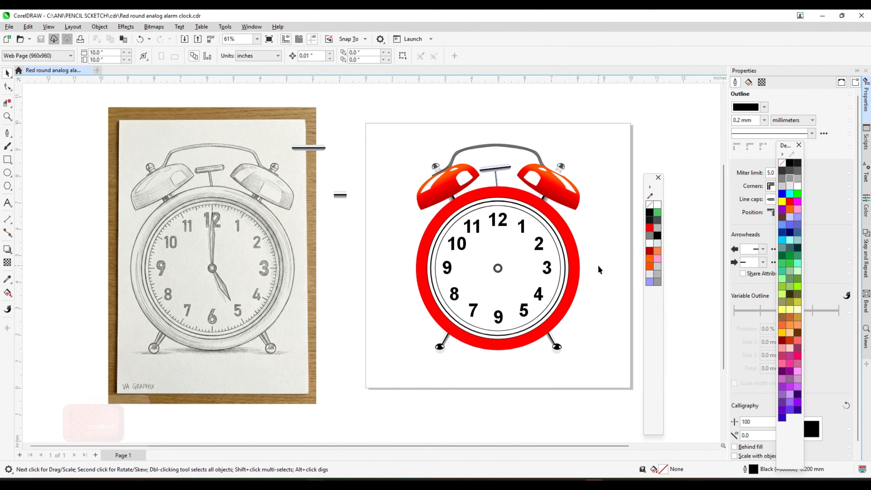
scroll(578, 176, "up", 1)
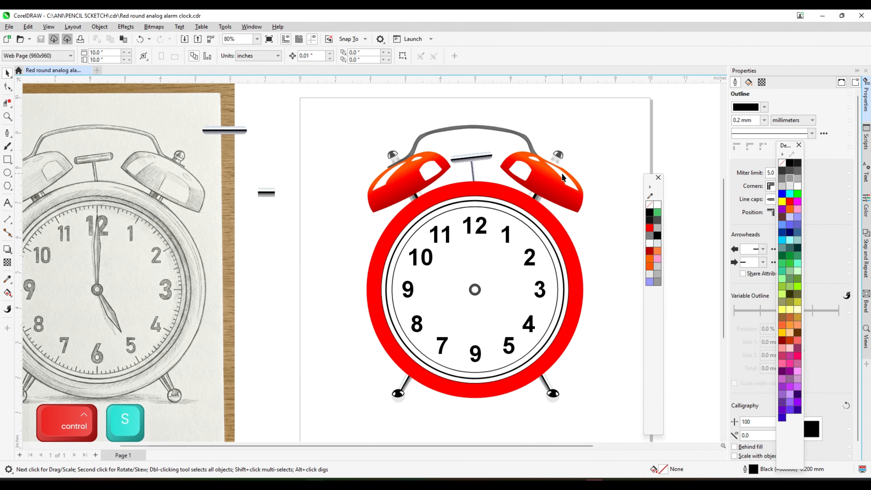
key("F4")
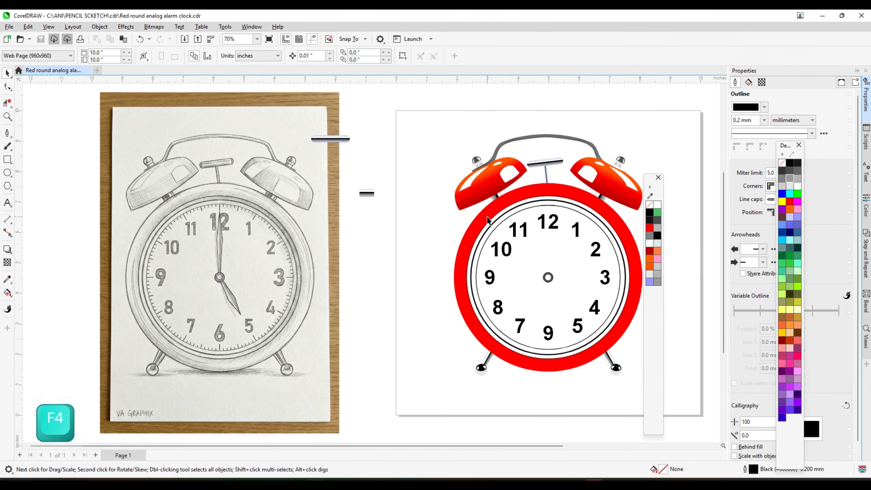
scroll(526, 160, "up", 2)
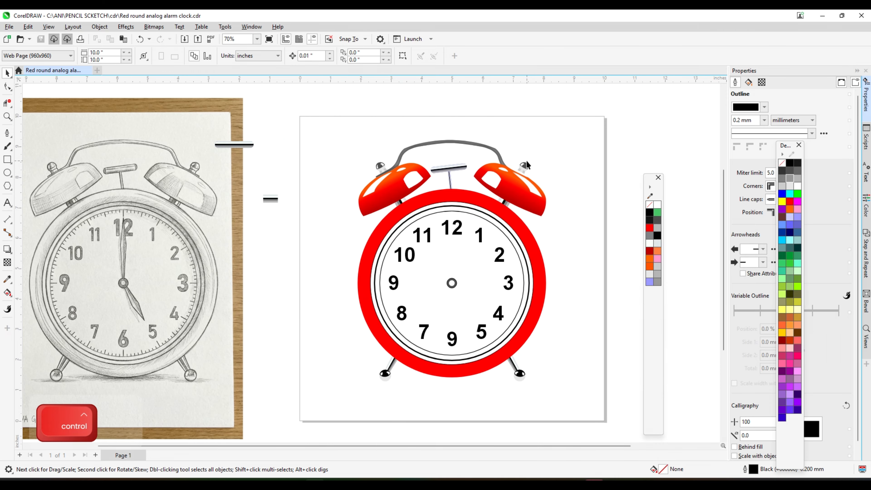
key("ctrl+s")
scroll(508, 209, "down", 1)
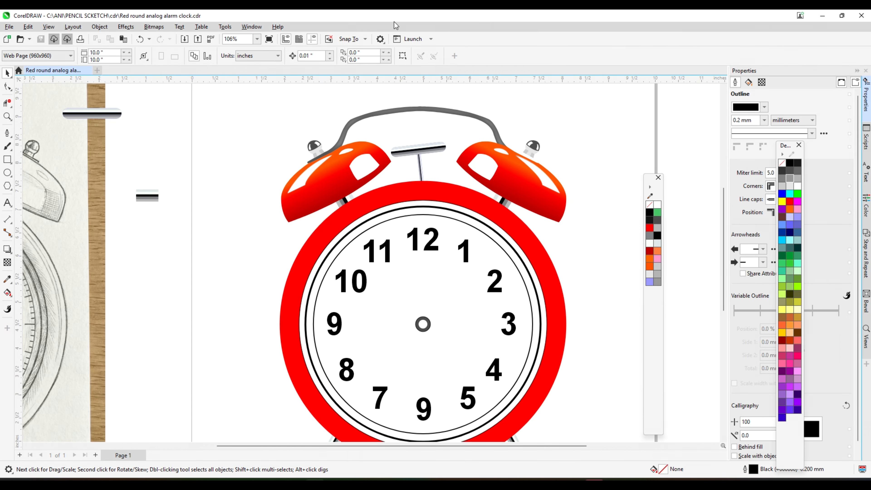
scroll(430, 185, "down", 1)
scroll(430, 186, "up", 1)
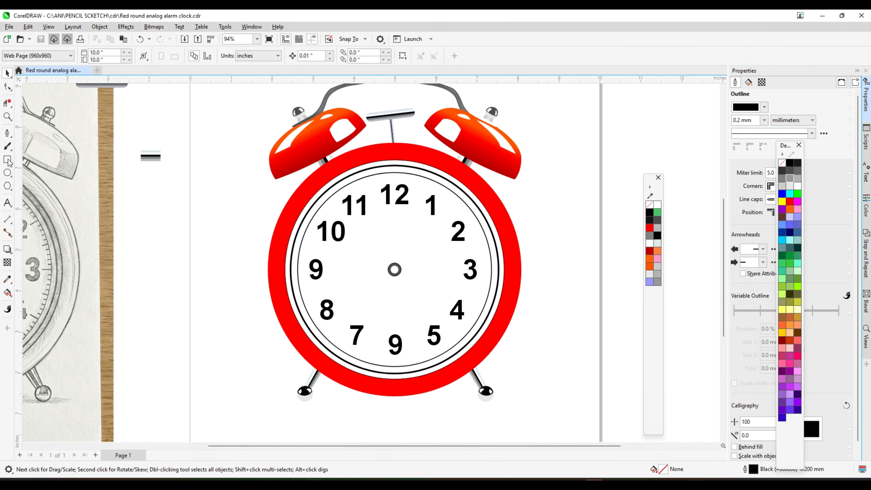
- Draw a narrow vertical tick mark about 0.021 by 0.23 in above the 12, filled black without outline
key("F6")
scroll(380, 197, "up", 2)
left_click_drag(398, 165, 399, 189)
left_click(649, 212)
right_click(649, 204)
- Move the tick's rotation centre to the clock's centre and rotate a duplicate 30 degrees clockwise to the 1 o'clock position
key("space")
left_click_drag(399, 176, 399, 419)
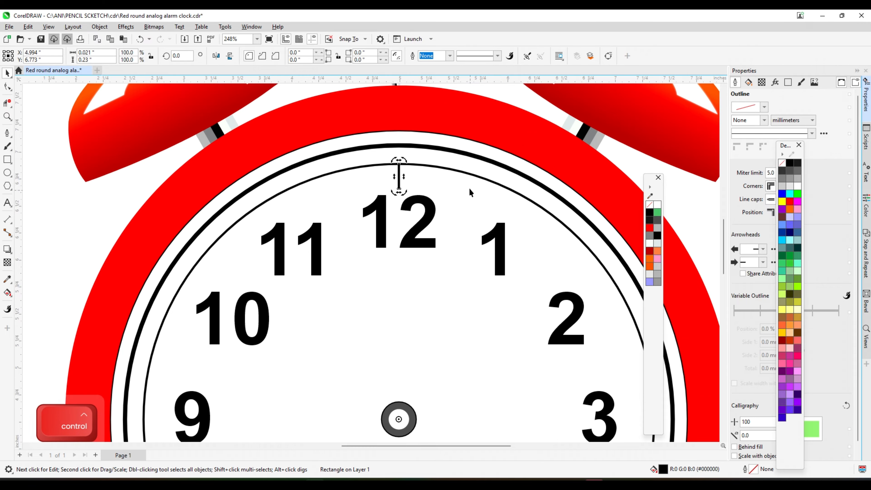
key("ctrl+d")
left_click_drag(405, 161, 528, 188)
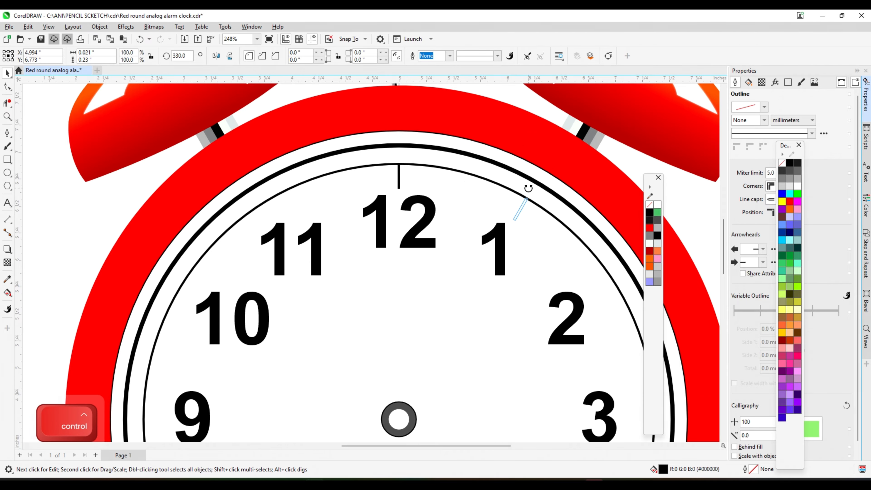
- Repeat the rotated duplication around the dial until every hour has a tick mark
scroll(528, 188, "down", 2)
key("ctrl+d")
key("ctrl+d")
key("ctrl+d")
key("ctrl+d")
key("ctrl+d")
key("ctrl+d")
key("ctrl+d")
key("ctrl+d")
key("ctrl+d")
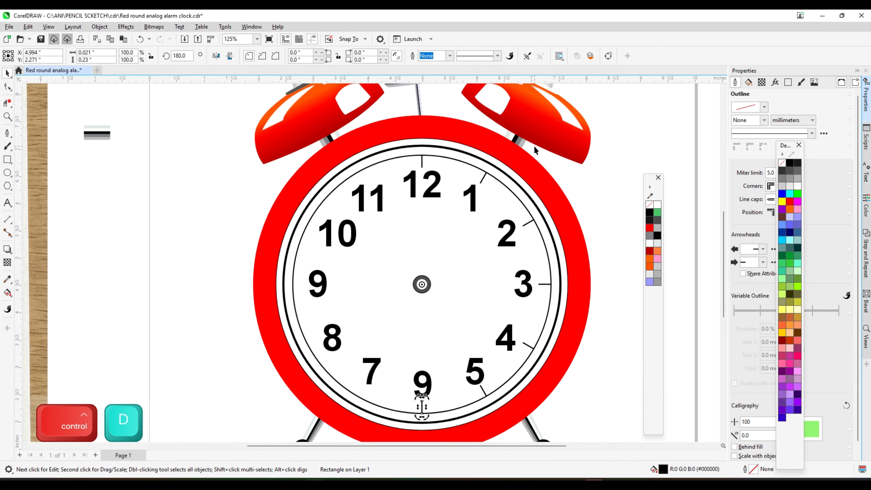
scroll(422, 164, "up", 2)
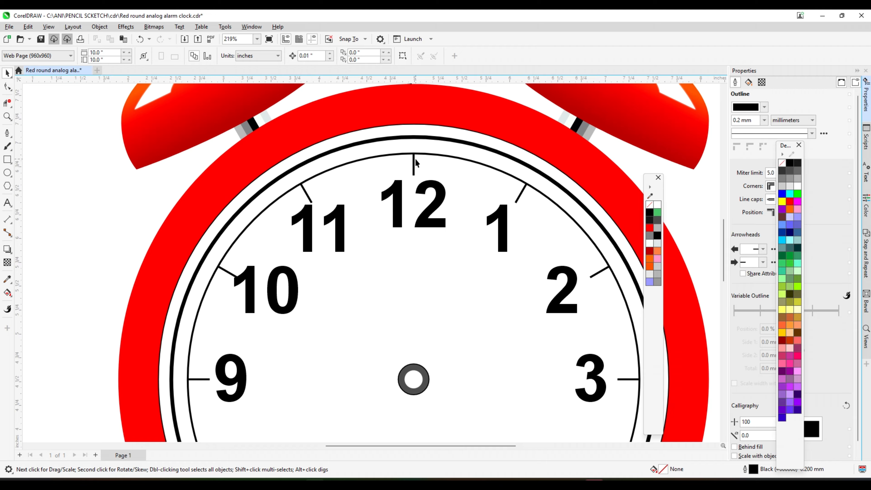
left_click(413, 164)
scroll(414, 159, "up", 1)
scroll(413, 163, "down", 2)
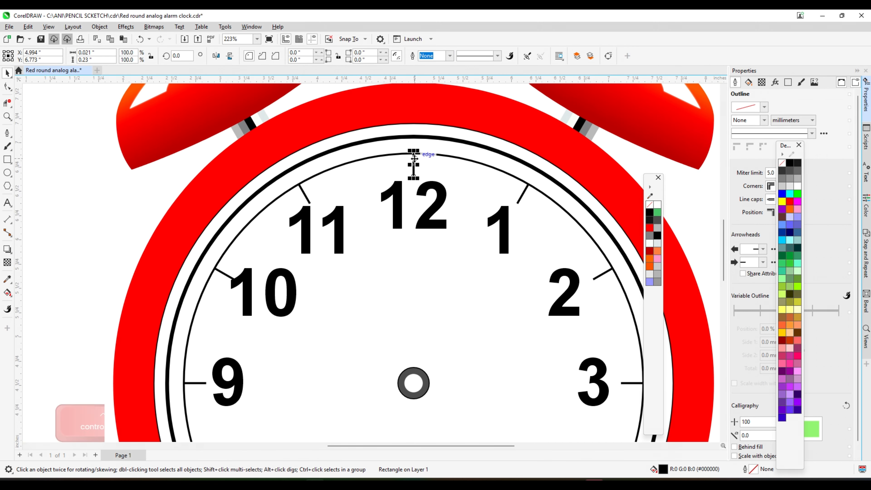
scroll(413, 164, "up", 1)
left_click(7, 159)
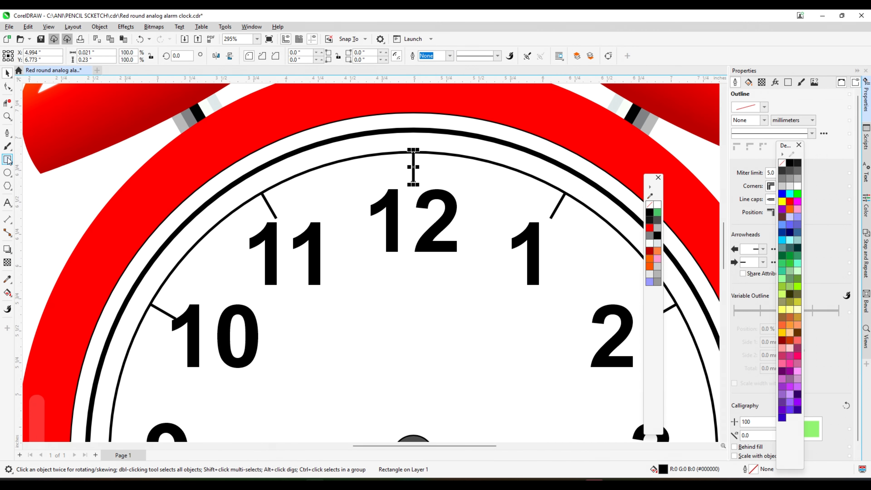
scroll(430, 149, "up", 2)
scroll(355, 172, "down", 4)
key("space")
left_click(172, 222)
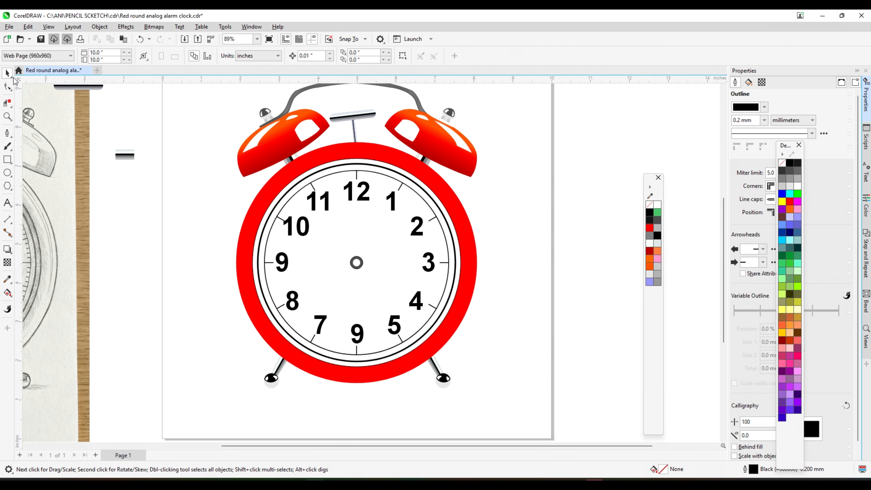
- Apply the Inner Edge shadow preset to the large red clock circle
left_click(239, 274)
left_click(7, 250)
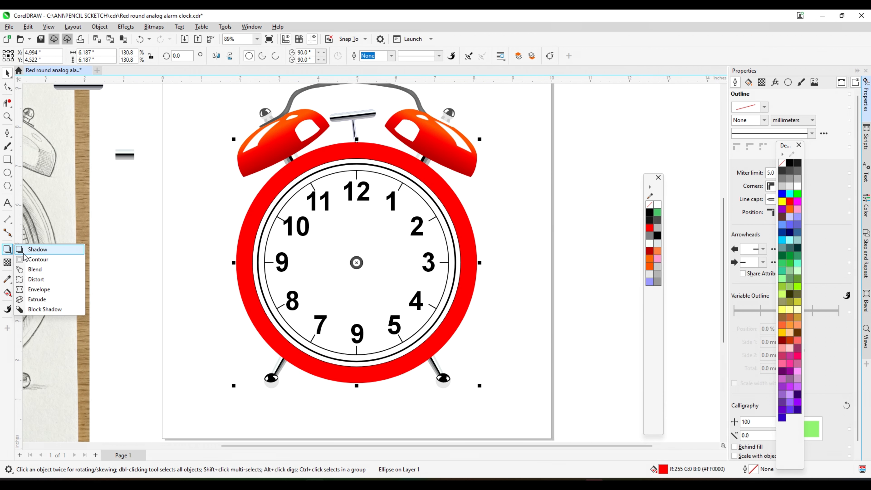
left_click(35, 269)
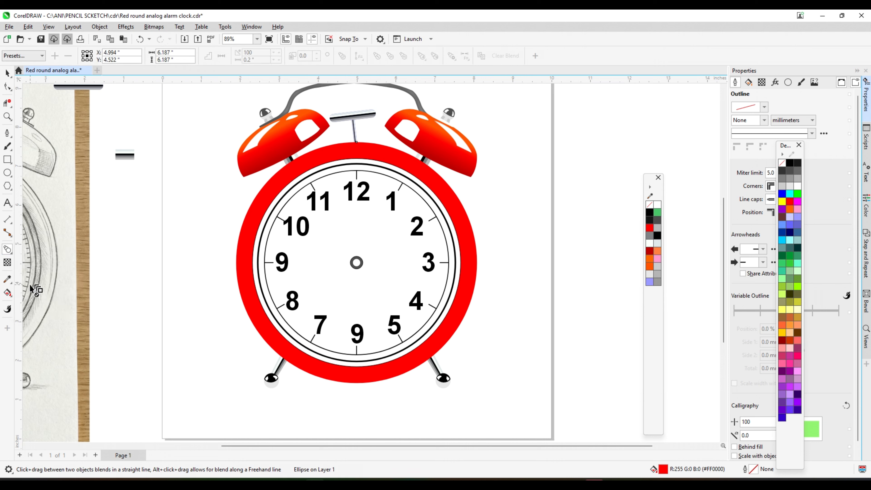
left_click(8, 250)
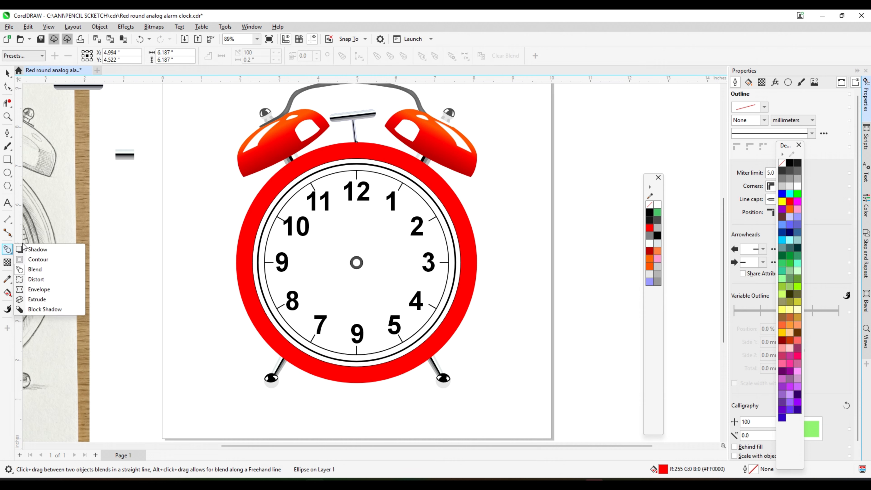
left_click(36, 249)
left_click(26, 56)
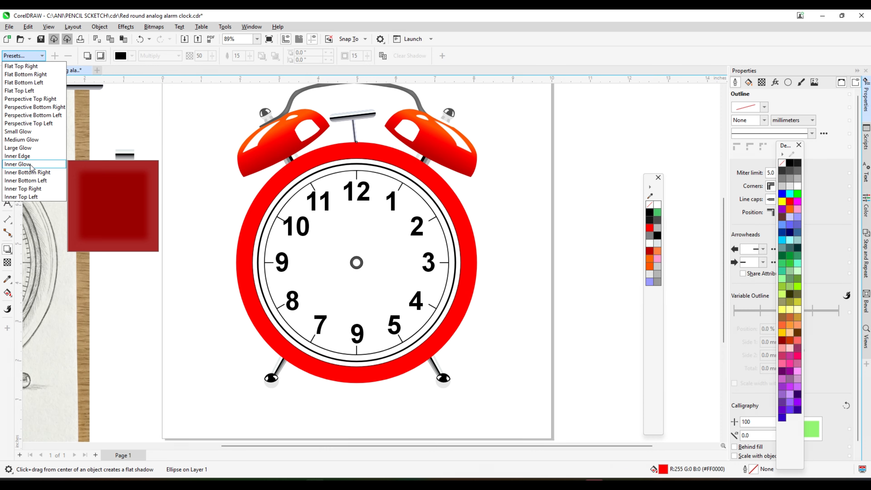
left_click(28, 156)
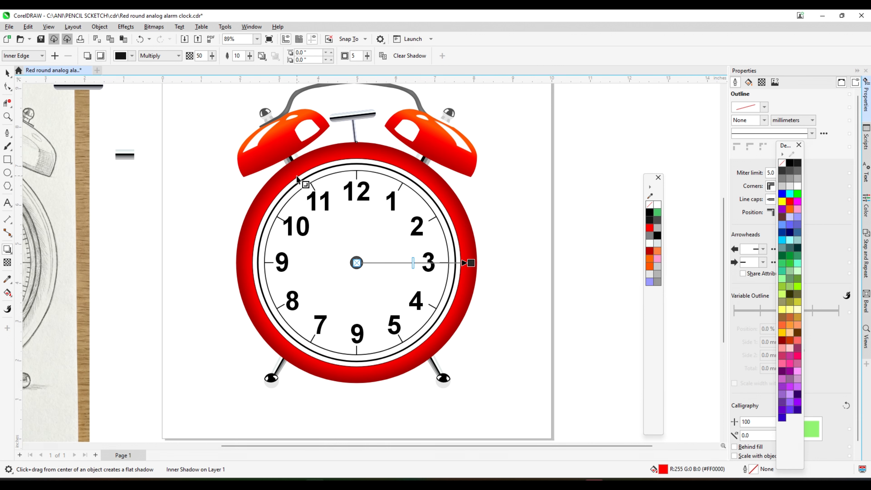
left_click(7, 133)
scroll(583, 255, "up", 1)
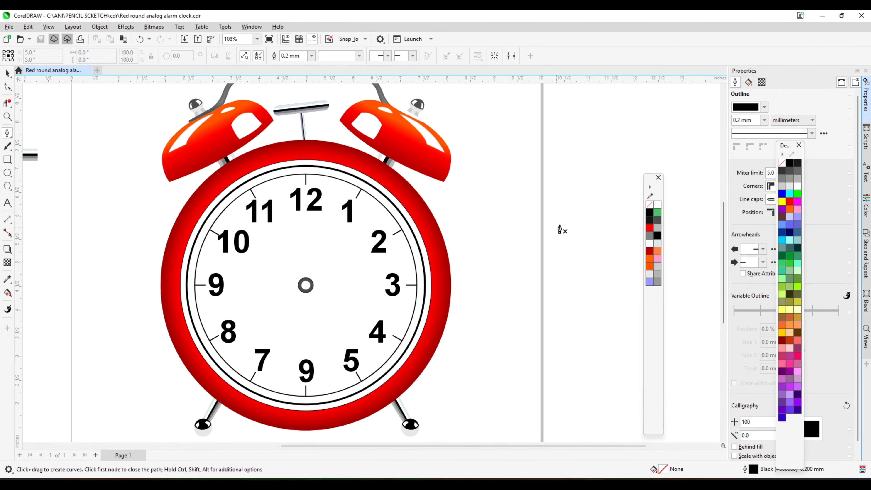
- Draw a straight vertical guide line about 2.96 in long with the Pen tool beside the page
left_click(580, 183)
left_click(581, 323, "shift")
scroll(588, 226, "up", 2)
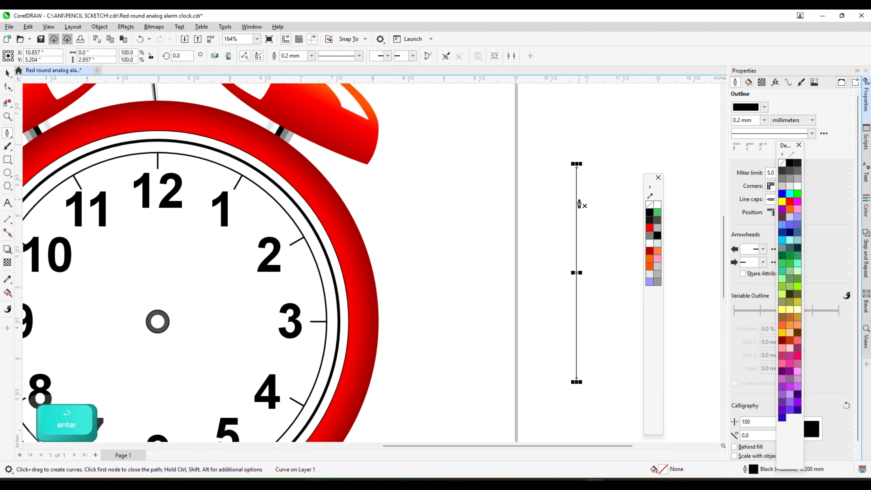
- Draw the angled left edge of a clock hand against the guide line and smart-fill the enclosed half green, about 0.124 by 2.147 in
left_click(575, 198)
left_click(575, 198)
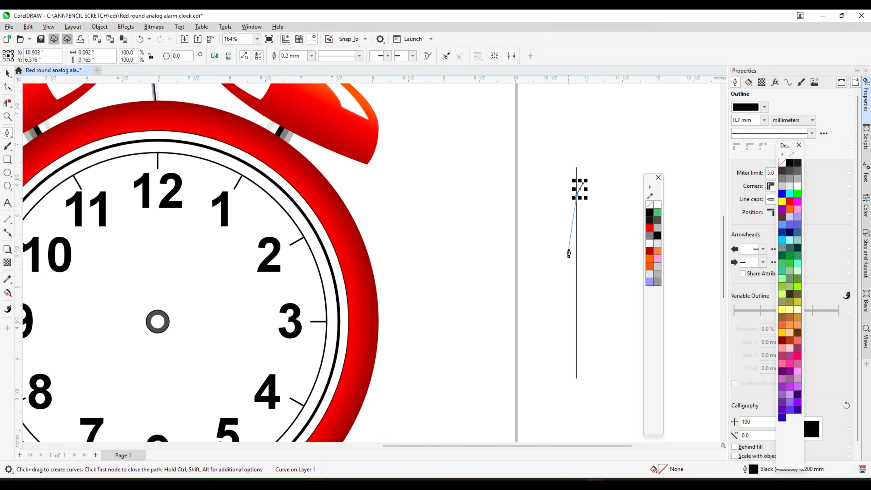
left_click(568, 251)
left_click(576, 348)
left_click(10, 295)
left_click(36, 305)
left_click(572, 260)
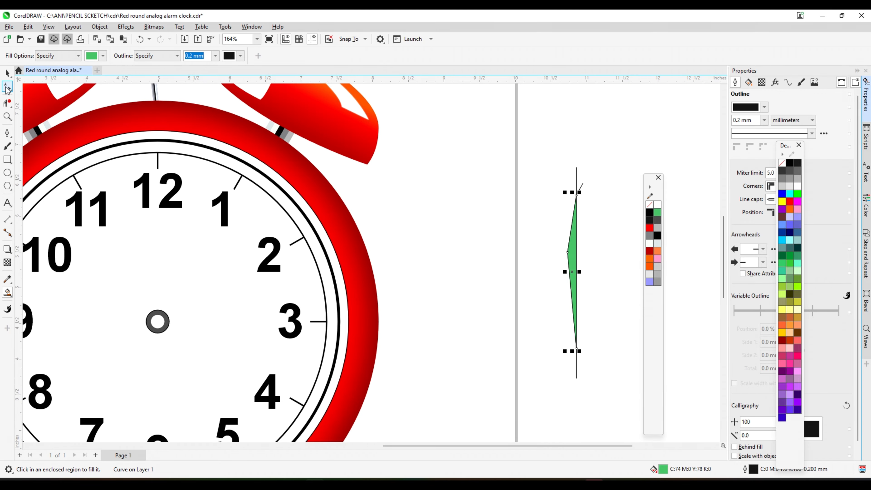
- Place a copy of the green half-hand about 0.9 in to the right of the original
left_click(7, 73)
scroll(306, 229, "down", 3)
scroll(522, 241, "up", 4)
scroll(454, 244, "up", 2)
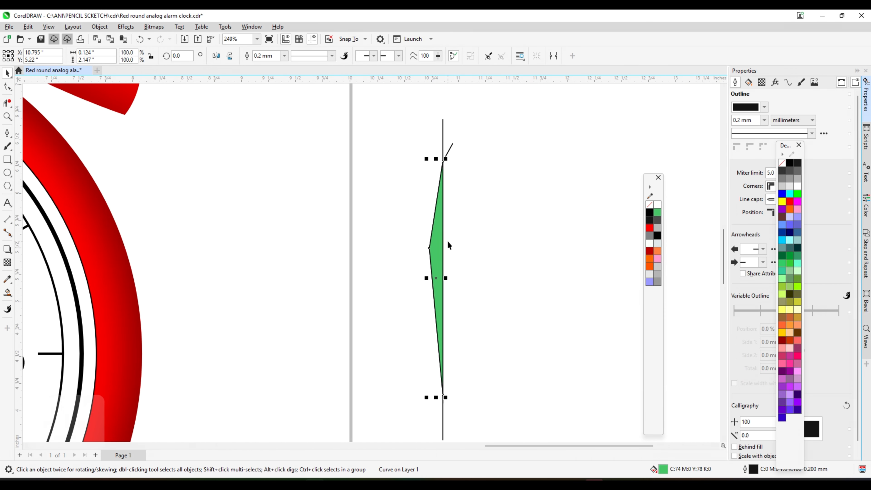
key("ctrl+d")
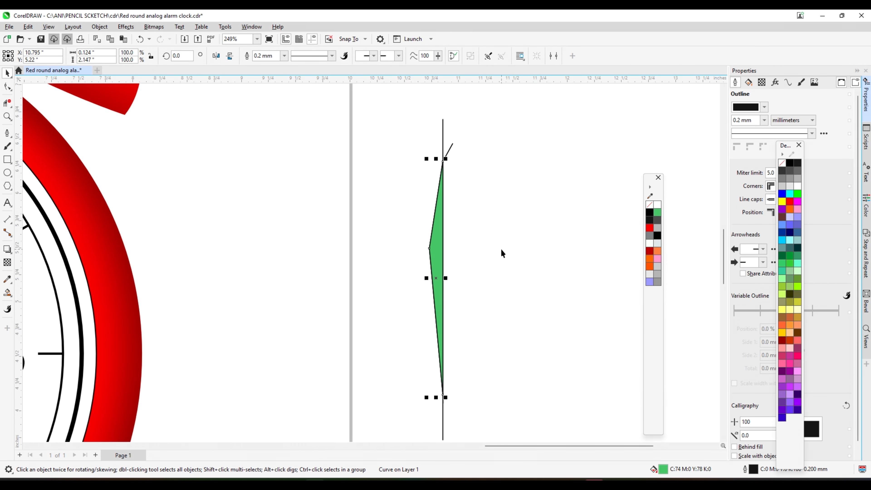
scroll(501, 250, "down", 2)
left_click(456, 252)
scroll(455, 251, "up", 1)
left_click_drag(481, 257, 547, 257)
- Mirror a copy of the half-hand horizontally across its straight edge to complete the diamond-shaped hand
scroll(557, 260, "up", 2)
left_click_drag(331, 280, 365, 281)
right_click(364, 281)
- Fill the hand's left half dark gray and its right half near-black
left_click(346, 229)
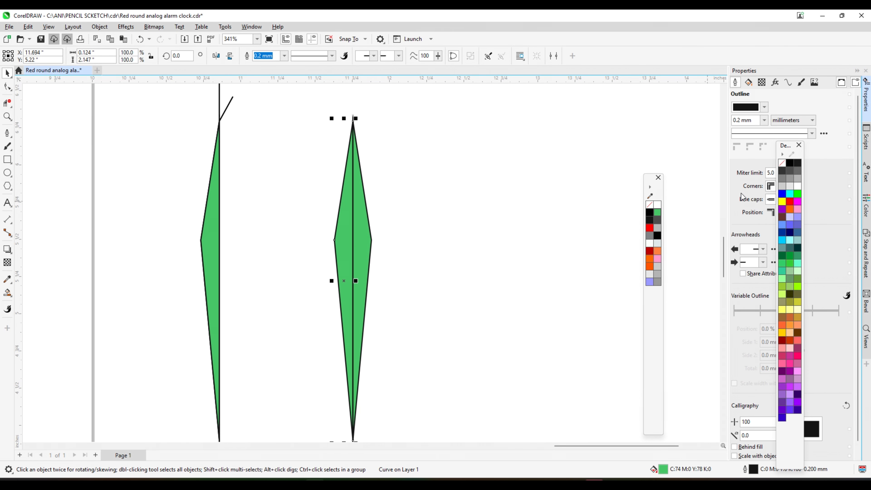
left_click(790, 171)
left_click(367, 251)
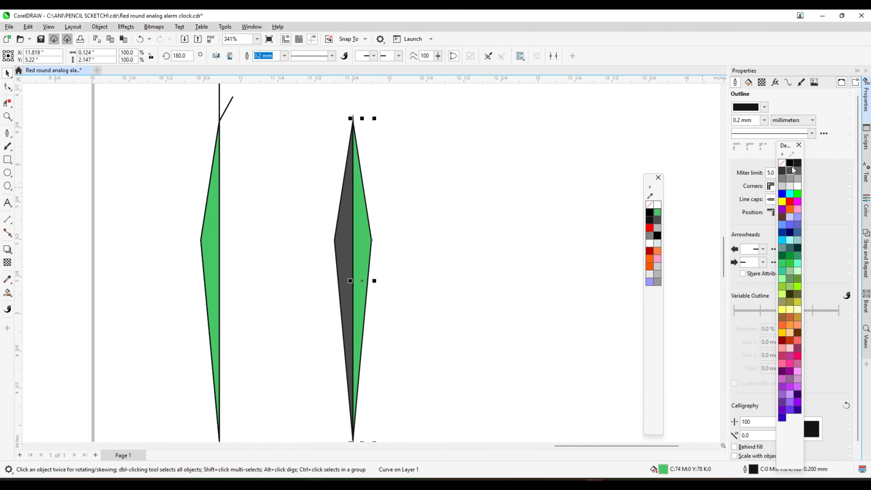
left_click(797, 163)
- Centre the long hand horizontally on the dial's hub, pointing at the 12
scroll(491, 201, "down", 4)
left_click(176, 262, "shift")
key("c")
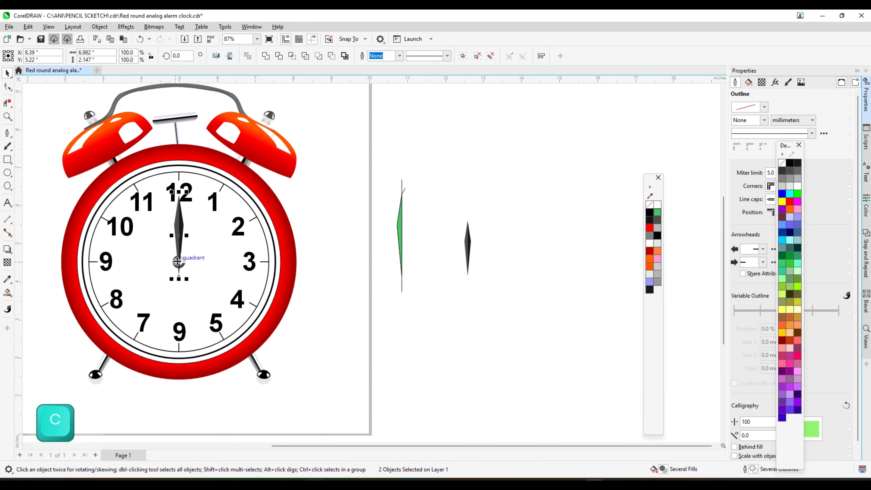
left_click(467, 340)
scroll(177, 228, "up", 2)
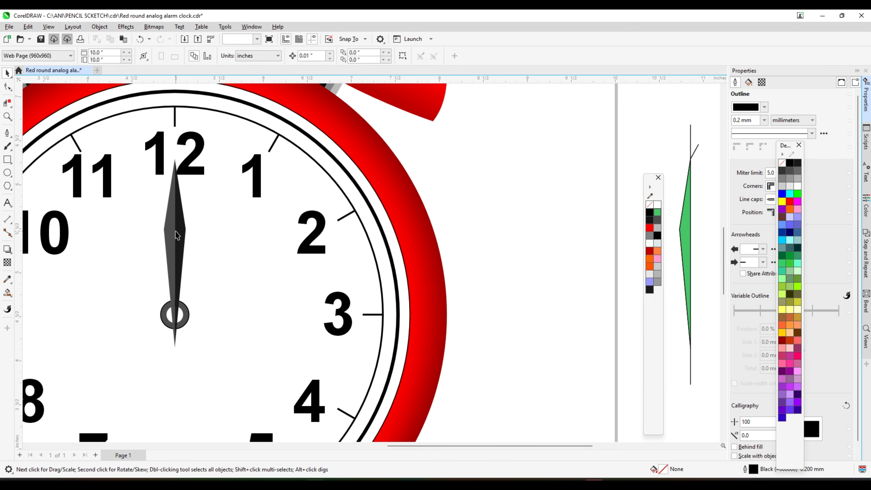
- Rotate the short hand, scaled to 68.2%, around the hub to 240 degrees so it points at the 4
left_click(177, 235)
scroll(175, 319, "up", 1)
scroll(252, 255, "down", 2)
left_click_drag(227, 219, 287, 219)
left_click_drag(294, 260, 267, 297)
scroll(268, 297, "up", 1)
left_click(269, 297)
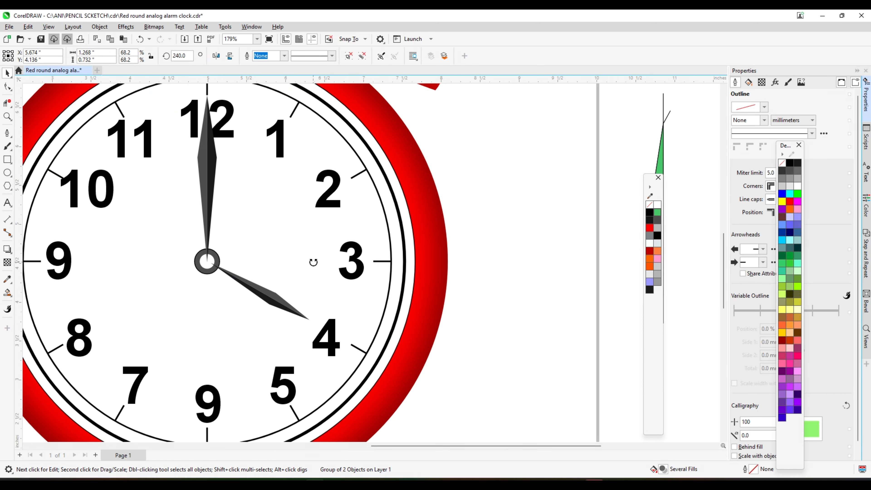
- Rotate the short hand further around the hub to point at the 5, and save the drawing
left_click_drag(311, 255, 309, 302)
left_click_drag(228, 238, 235, 310)
key("ctrl+z")
scroll(300, 274, "down", 2)
left_click(486, 254)
key("ctrl+s")
scroll(404, 187, "up", 1)
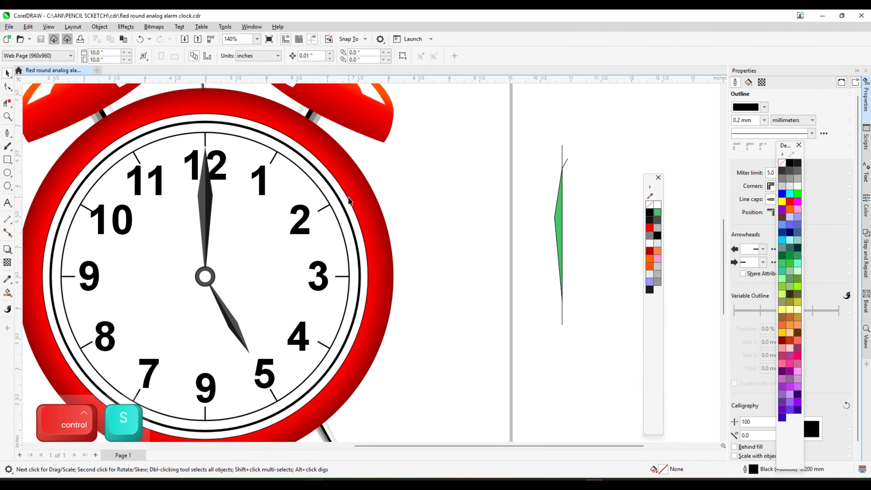
- Apply an inner shadow to the 5.346 in white circle just inside the red ring, undoing the accidental shift of the neighbouring circle
left_click(361, 213)
key("shift+F4")
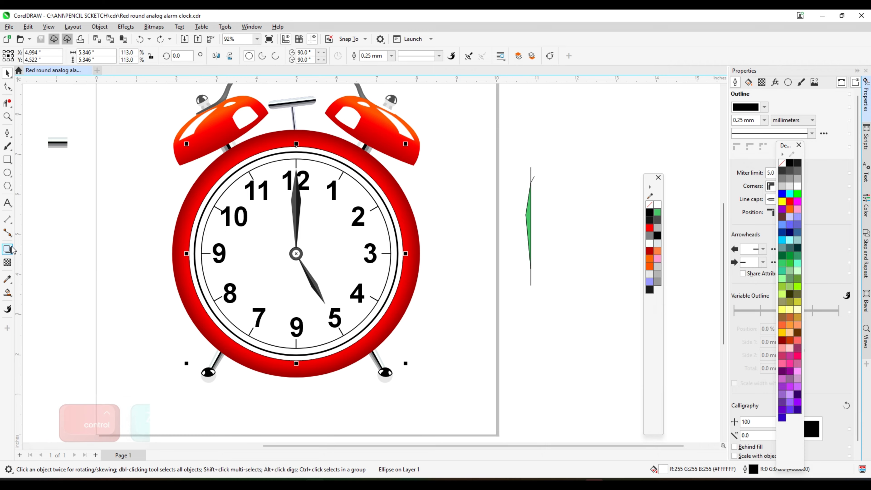
left_click(8, 249)
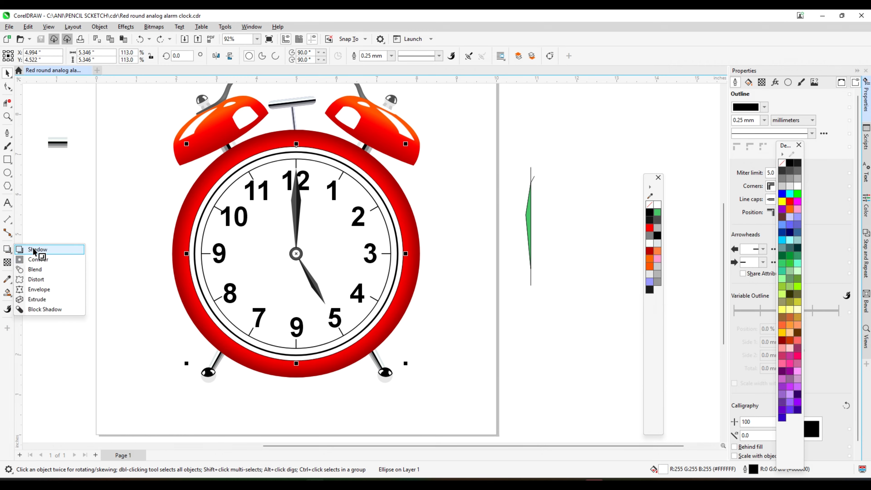
left_click(34, 250)
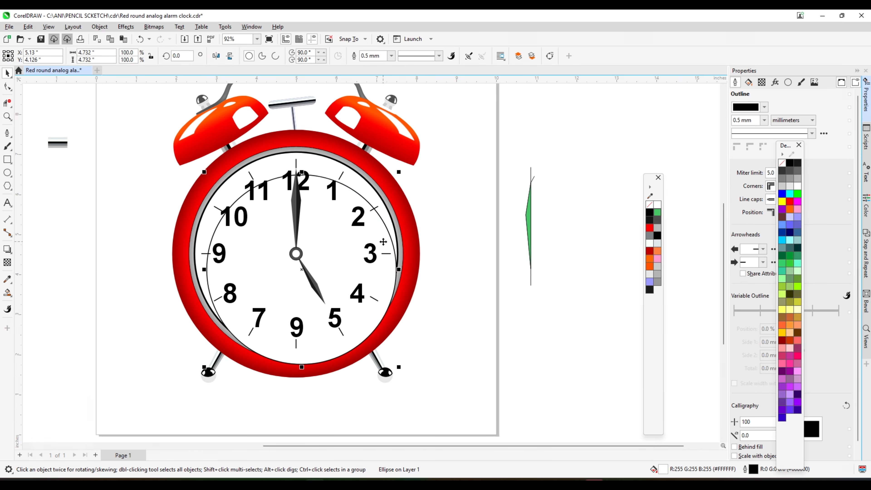
key("ctrl+z")
- Apply the Inner Edge shadow preset to the innermost dial face circle
left_click(23, 55)
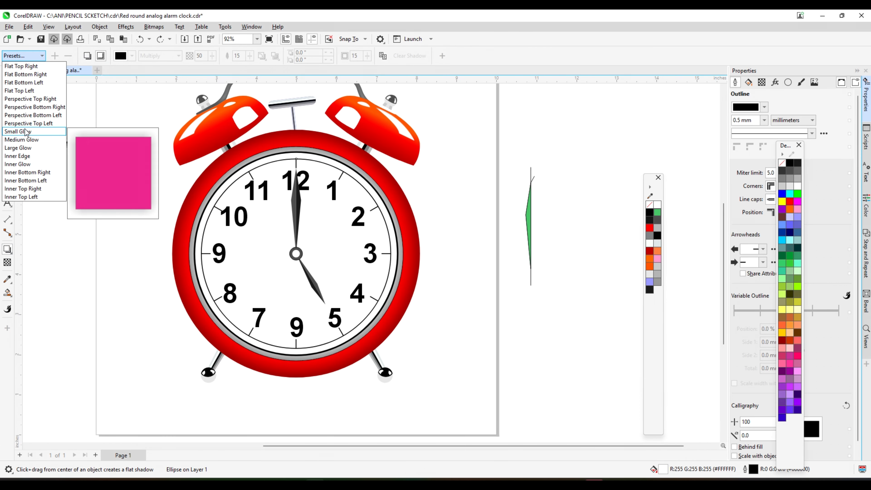
left_click(30, 157)
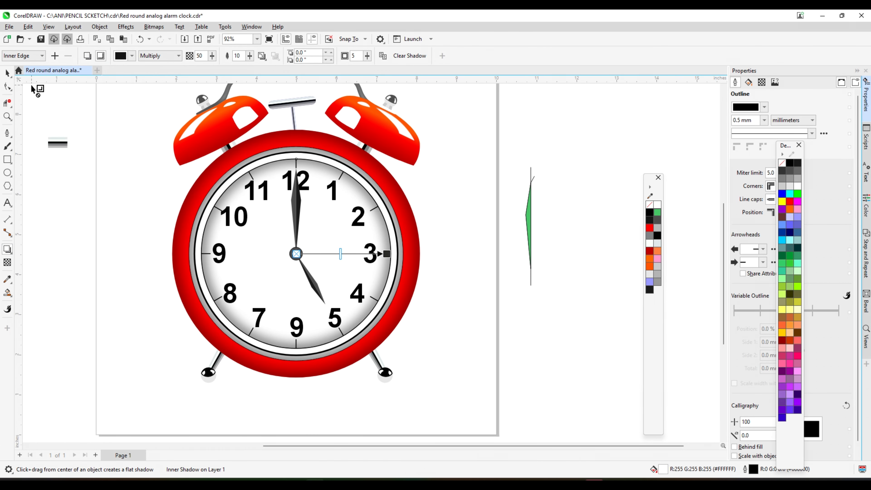
key("ctrl+z")
- Apply the Inner Edge shadow preset to the circle with the 1.0 mm outline, lighten its opacity, and save the drawing
scroll(353, 157, "up", 3)
left_click(23, 55)
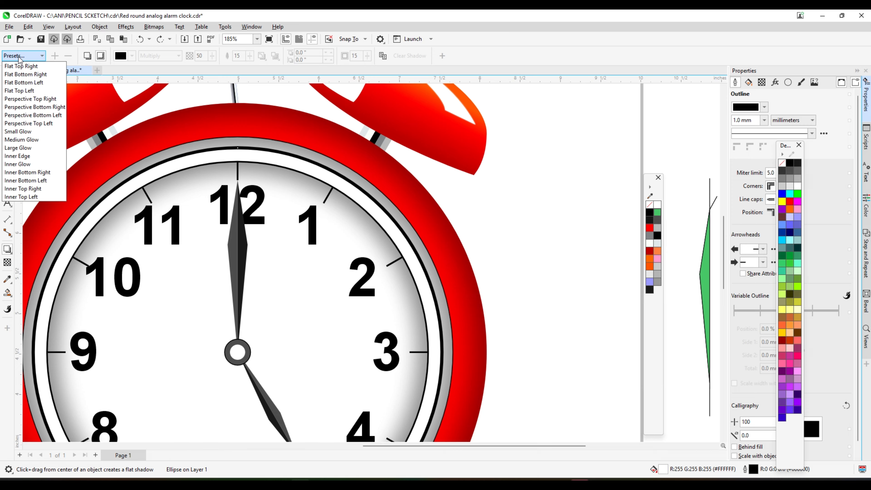
left_click(21, 156)
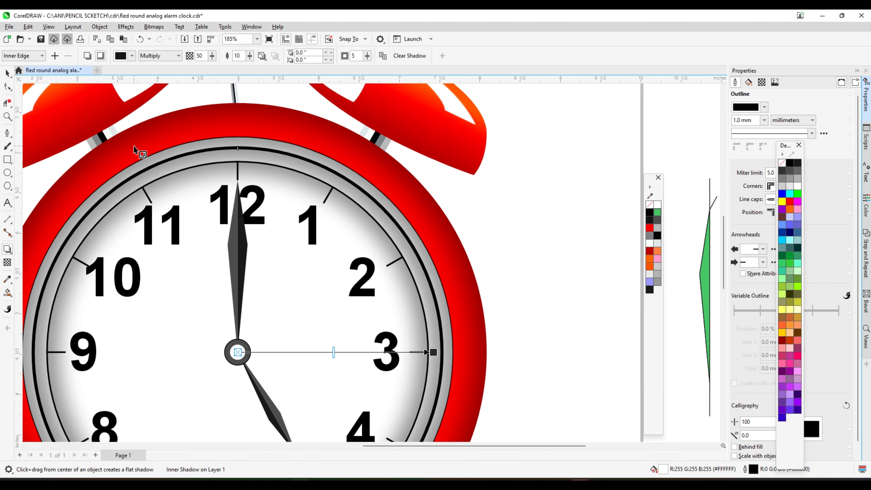
left_click_drag(214, 58, 192, 79)
left_click(8, 73)
scroll(370, 218, "down", 3)
key("Escape")
key("ctrl+s")
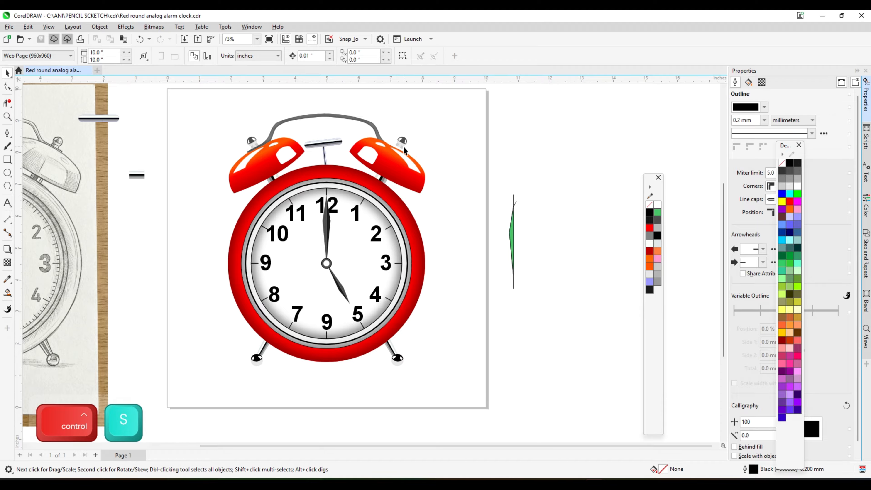
- Draw a flat black ellipse without outline under the left foot and apply a Gaussian Blur with radius 13.2
scroll(308, 327, "up", 2)
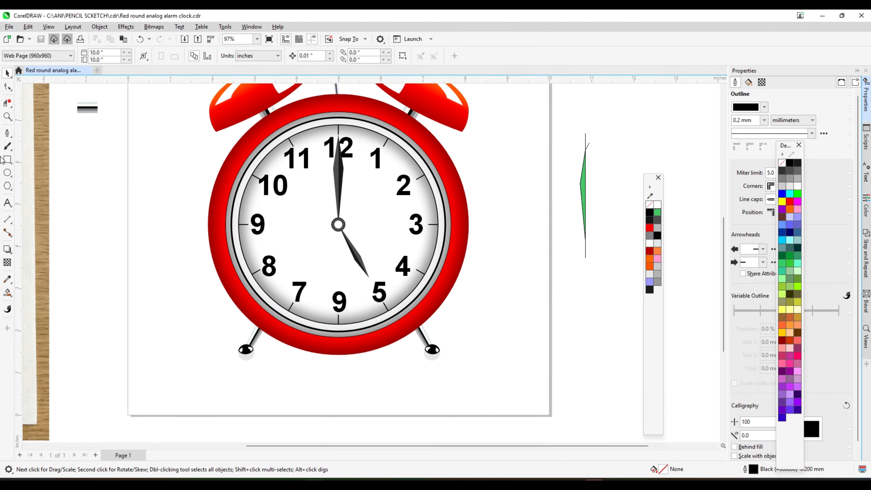
left_click(7, 173)
scroll(251, 381, "up", 3)
mouse_move(193, 312)
left_mouse_down()
mouse_move(246, 324)
mouse_move(318, 319)
left_mouse_up()
left_click(7, 73)
left_click(789, 163)
right_click(781, 163)
left_click(125, 26)
left_click_drag(746, 232, 766, 233)
left_click_drag(221, 331, 241, 230)
key("ctrl+z")
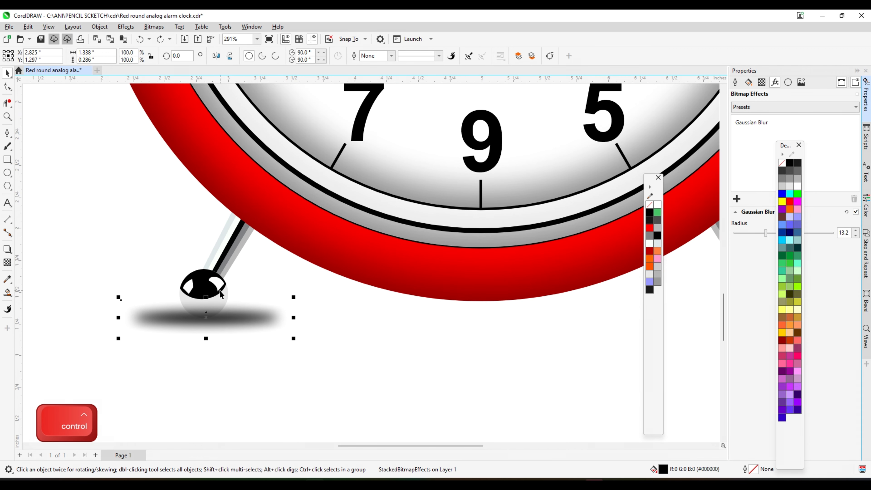
- Nudge the blurred shadow slightly lower under the left foot and place a copy centred under the right foot
scroll(226, 319, "up", 2)
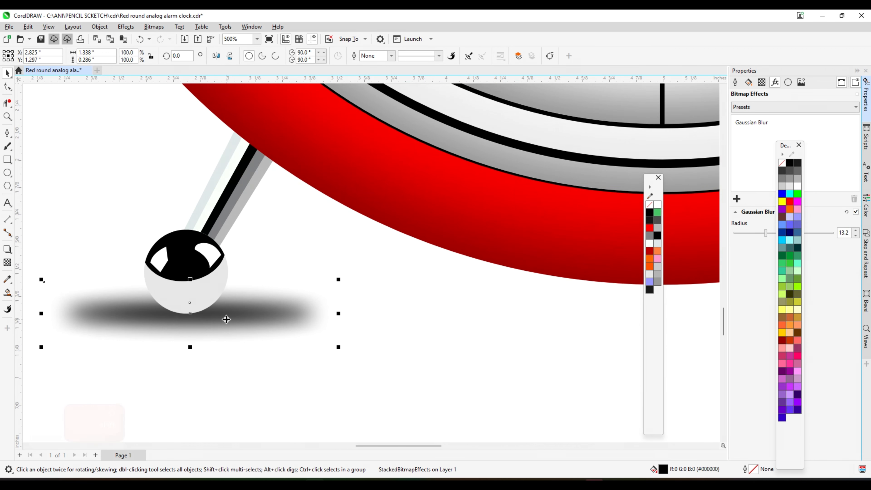
scroll(226, 319, "up", 1)
left_click_drag(229, 317, 229, 320)
scroll(113, 303, "down", 4)
left_click_drag(111, 305, 336, 311)
scroll(336, 311, "up", 4)
key("shift")
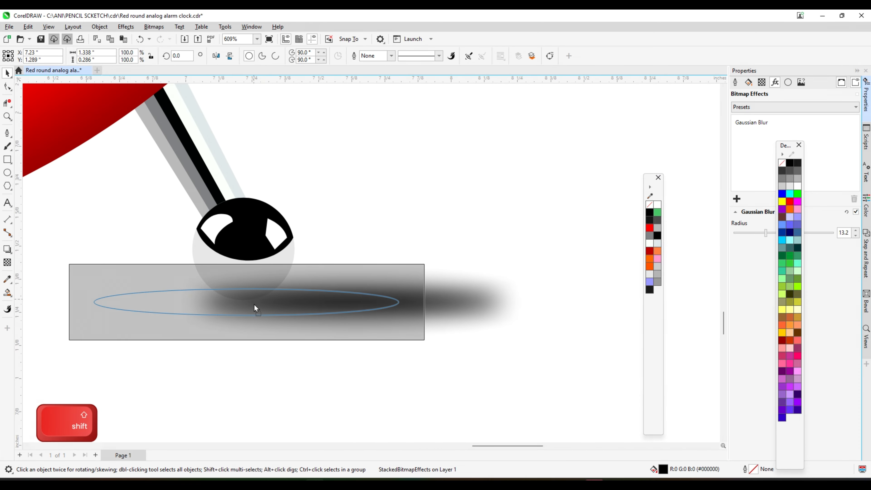
left_click_drag(254, 305, 252, 305)
- Try to align the right foot's shadow and ball on a common vertical centre
scroll(300, 285, "down", 2)
left_click(270, 253, "shift")
left_click(292, 255, "shift")
key("c")
key("ctrl+z")
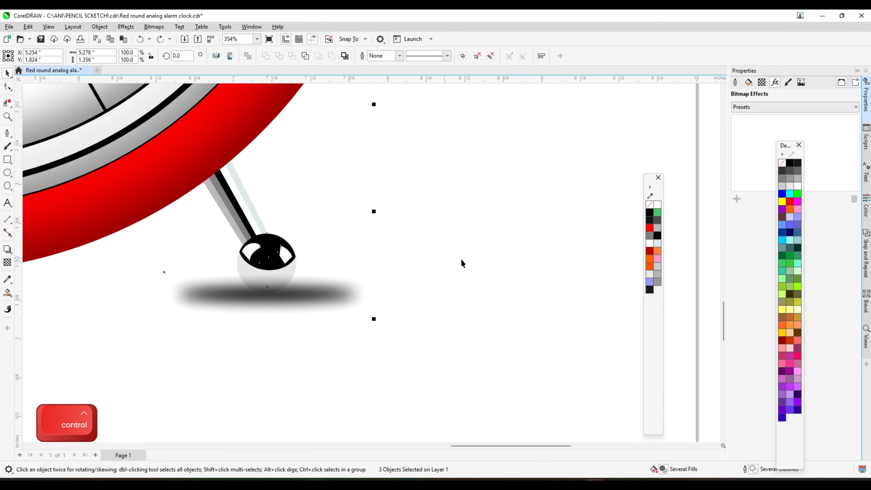
left_click(461, 259)
- Place a copy of the foot shadow under the bottom of the red ring, between the two feet
scroll(466, 281, "down", 4)
left_click(417, 287)
scroll(418, 284, "up", 1)
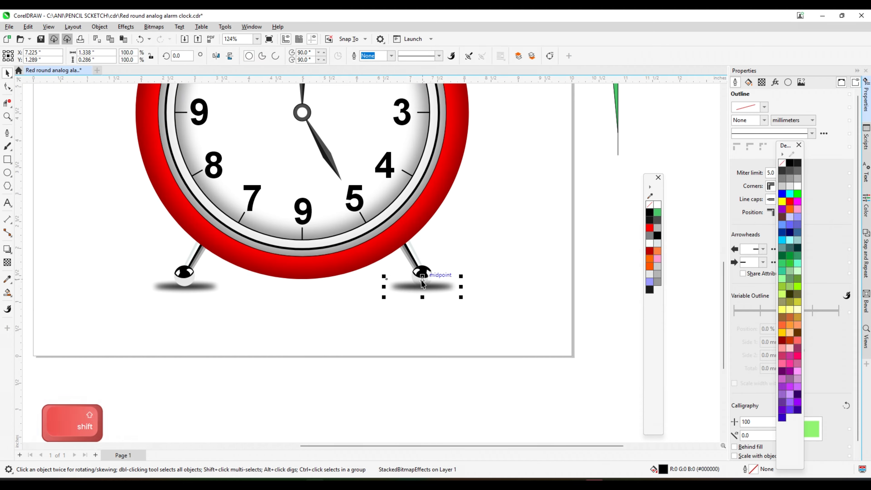
left_click_drag(422, 282, 324, 277)
left_click(305, 280, "ctrl")
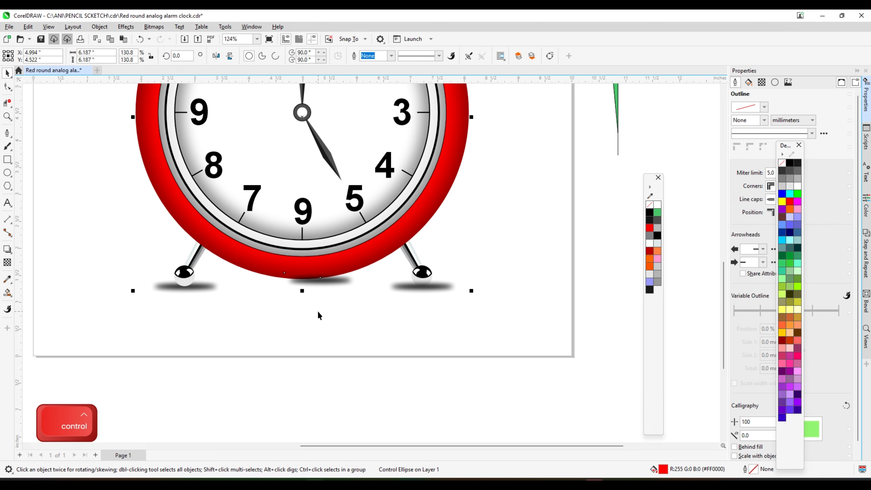
left_click(318, 280, "ctrl")
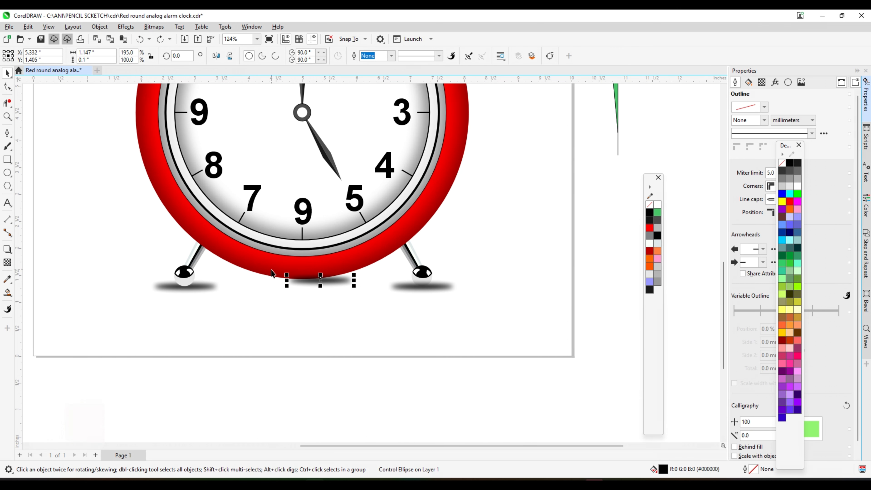
left_click(320, 330)
scroll(307, 285, "up", 2)
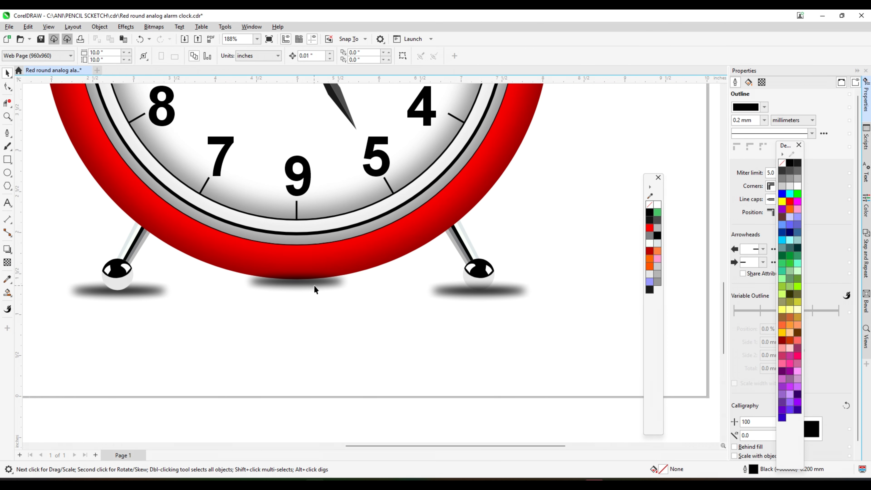
- Enlarge the middle shadow's ellipse to about 3.89 by 0.32 in, spanning between the feet, and send it behind the clock
left_click(304, 279, "ctrl")
left_click_drag(344, 277, 450, 281)
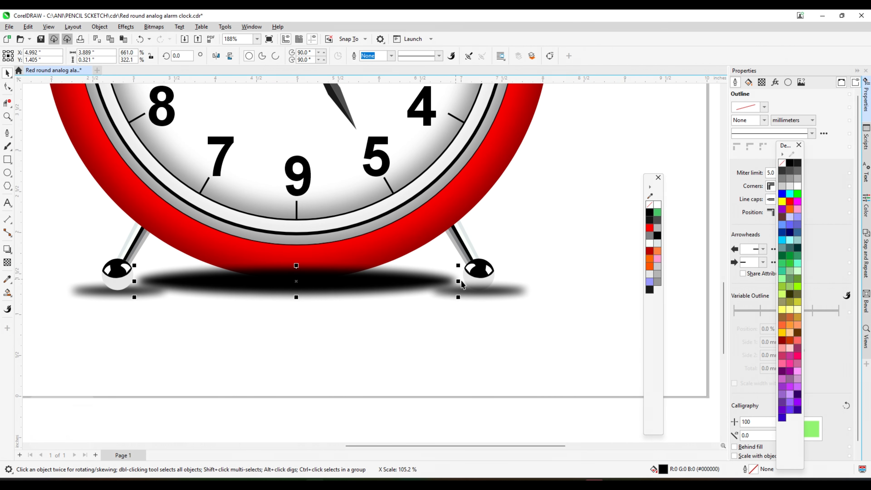
key("shift+Page_Down")
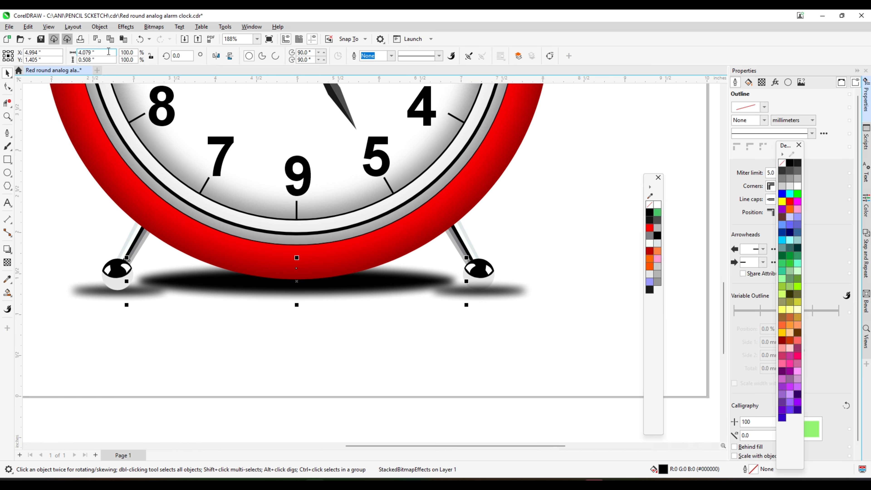
- Apply an additional Gaussian Blur to the large shadow beneath the clock
left_click(125, 26)
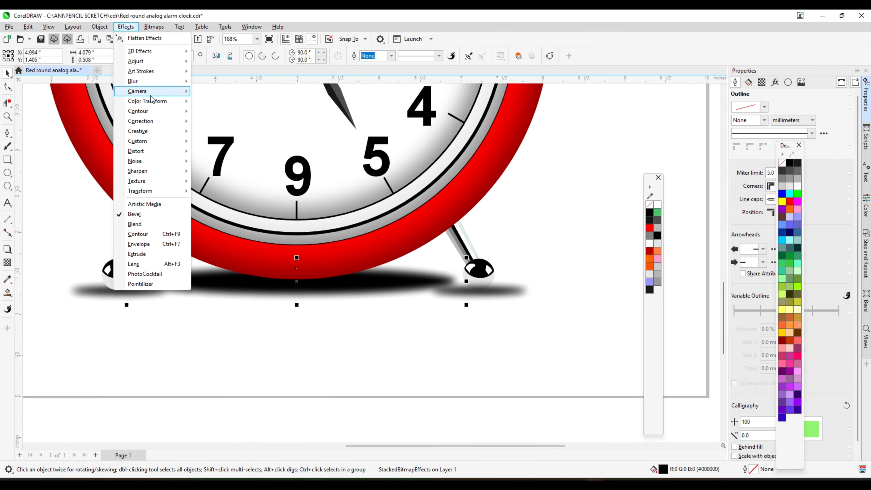
mouse_move(150, 84)
left_click(220, 101)
scroll(329, 284, "down", 3)
left_click(386, 301)
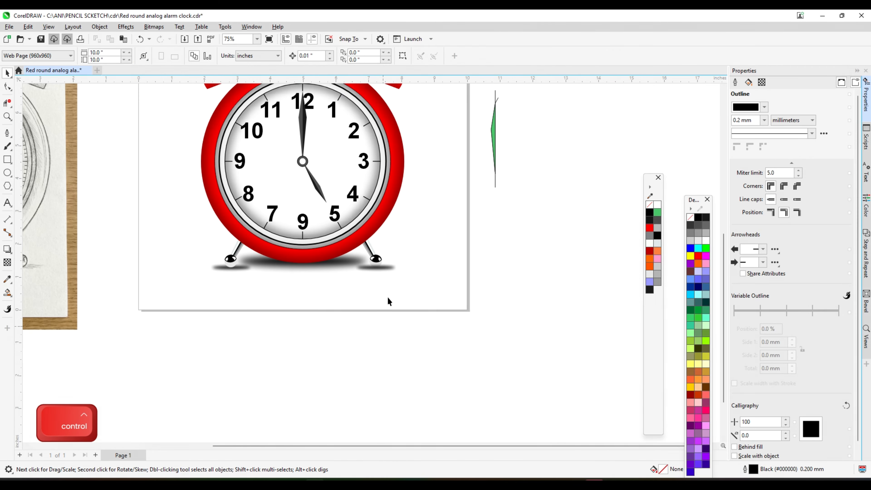
- Delete the leftover green half-hand and its guide lines beside the page
scroll(388, 301, "down", 2)
mouse_move(511, 142)
left_mouse_down()
mouse_move(484, 233)
mouse_move(452, 239)
left_mouse_up()
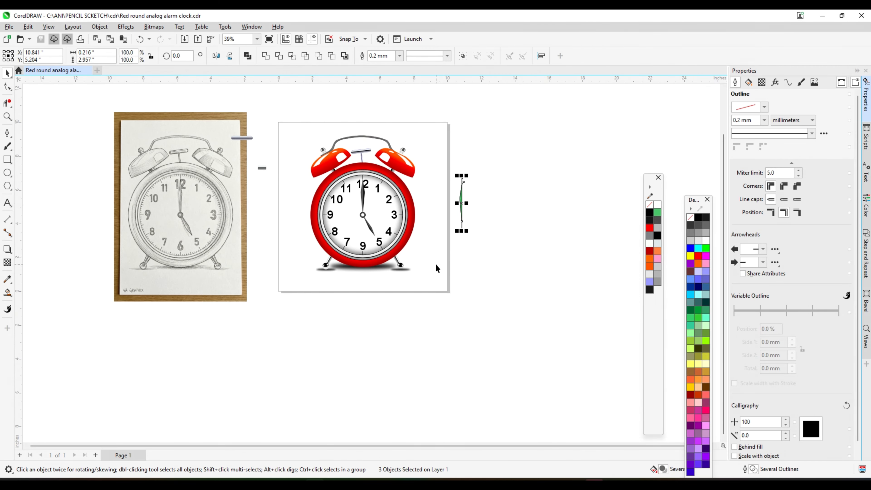
key("Delete")
- Select the pencil sketch reference left of the page
scroll(435, 267, "down", 1)
left_click_drag(137, 124, 282, 271)
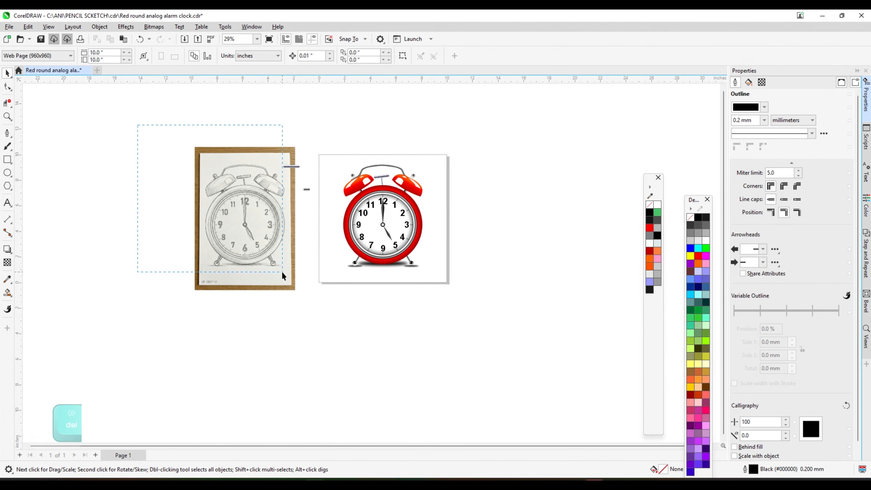